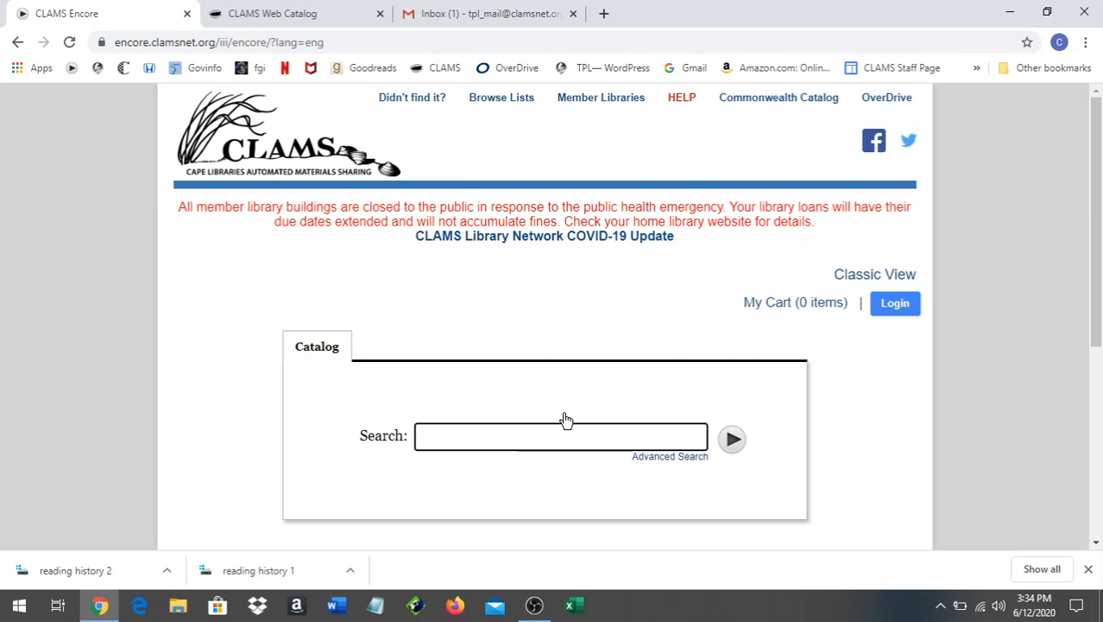
Log in to the library catalog with the saved username and the account PIN
{"action": "left_click", "coordinate": [889, 309]}
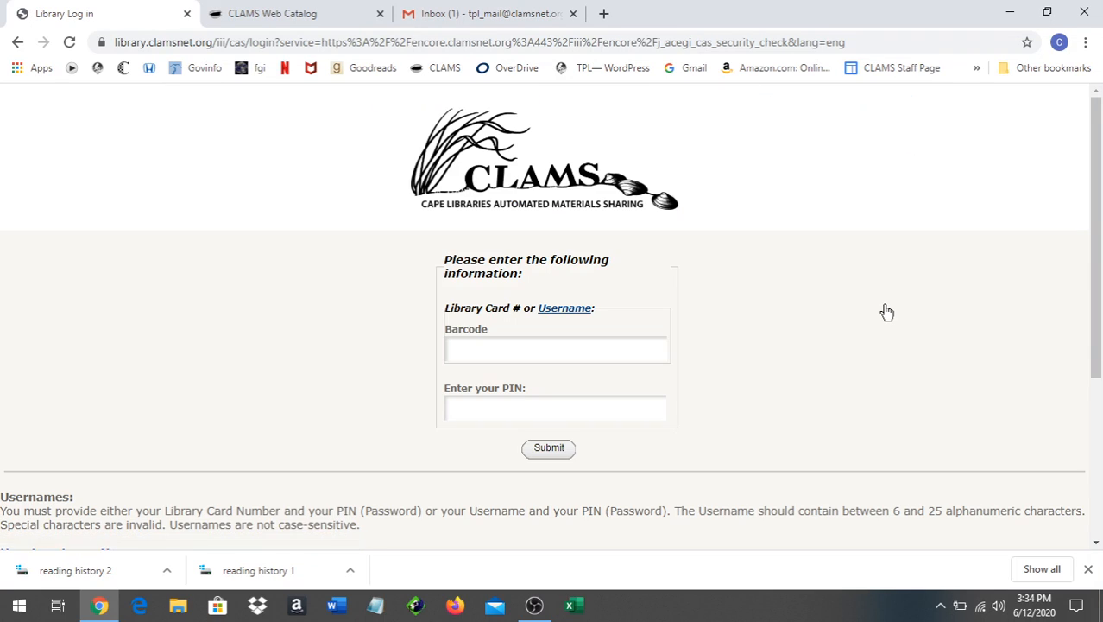
{"action": "left_click", "coordinate": [644, 347]}
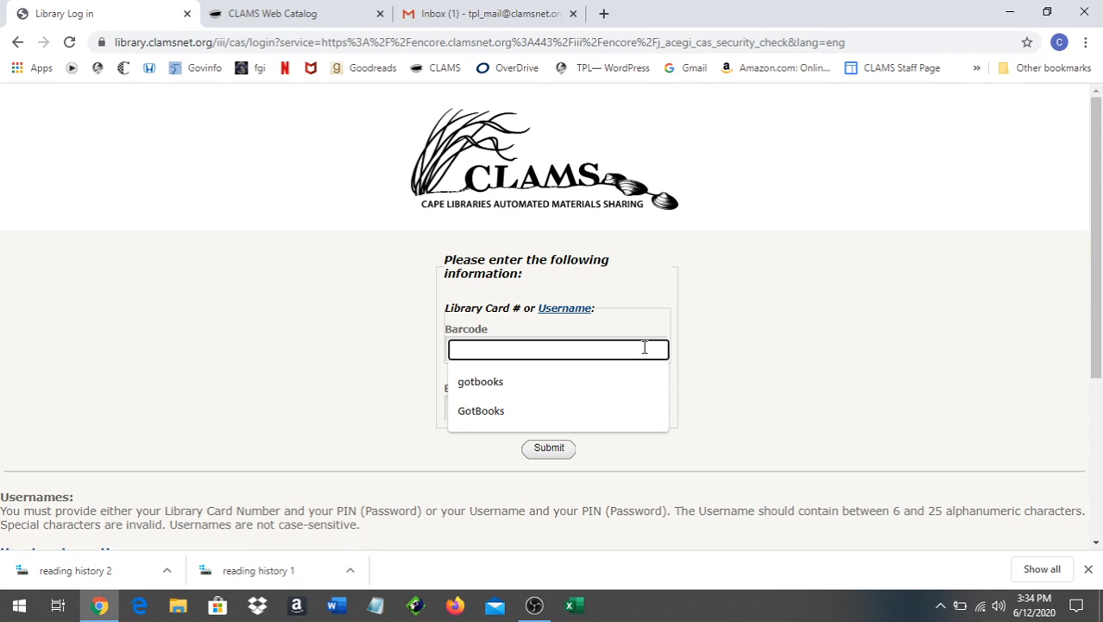
{"action": "left_click", "coordinate": [575, 381]}
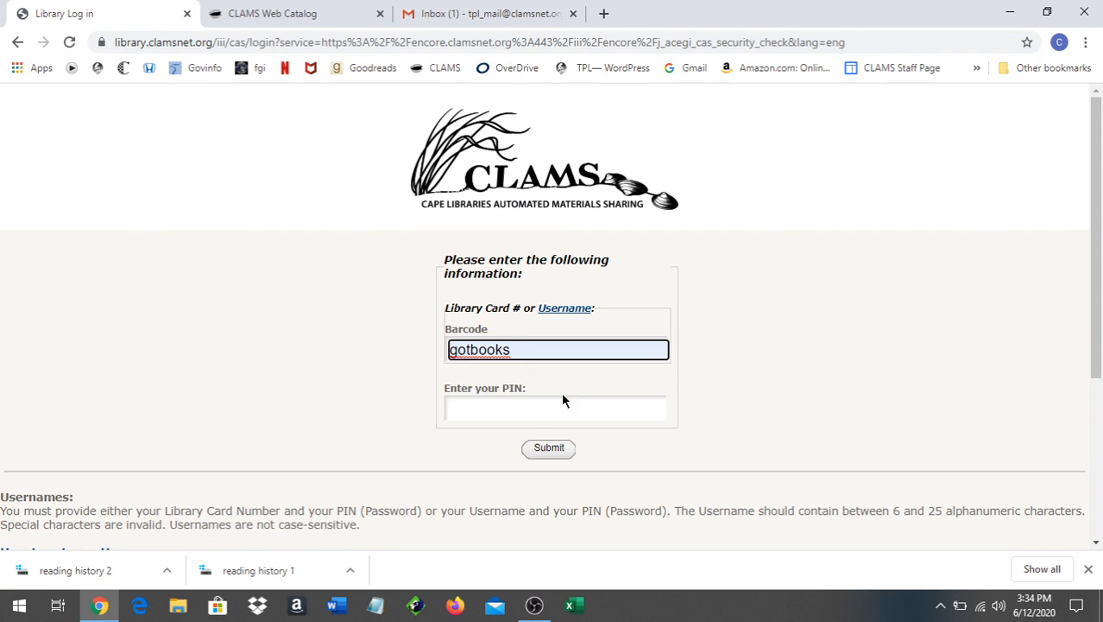
{"action": "left_click", "coordinate": [535, 411]}
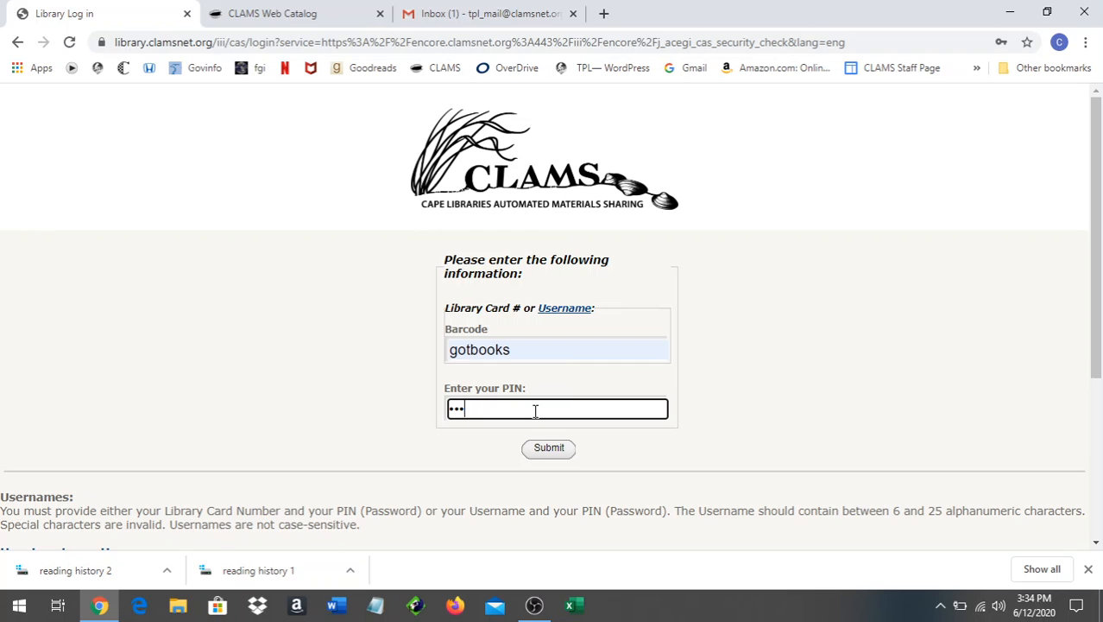
{"action": "key", "text": "Return"}
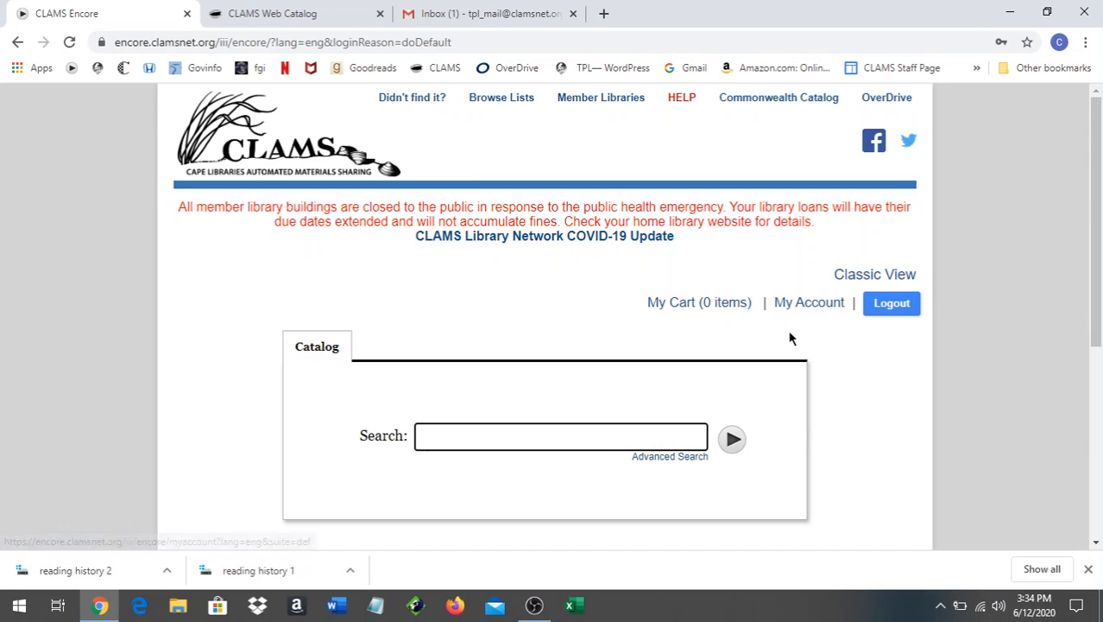
Open the patron account and display its Reading History
{"action": "left_click", "coordinate": [819, 309]}
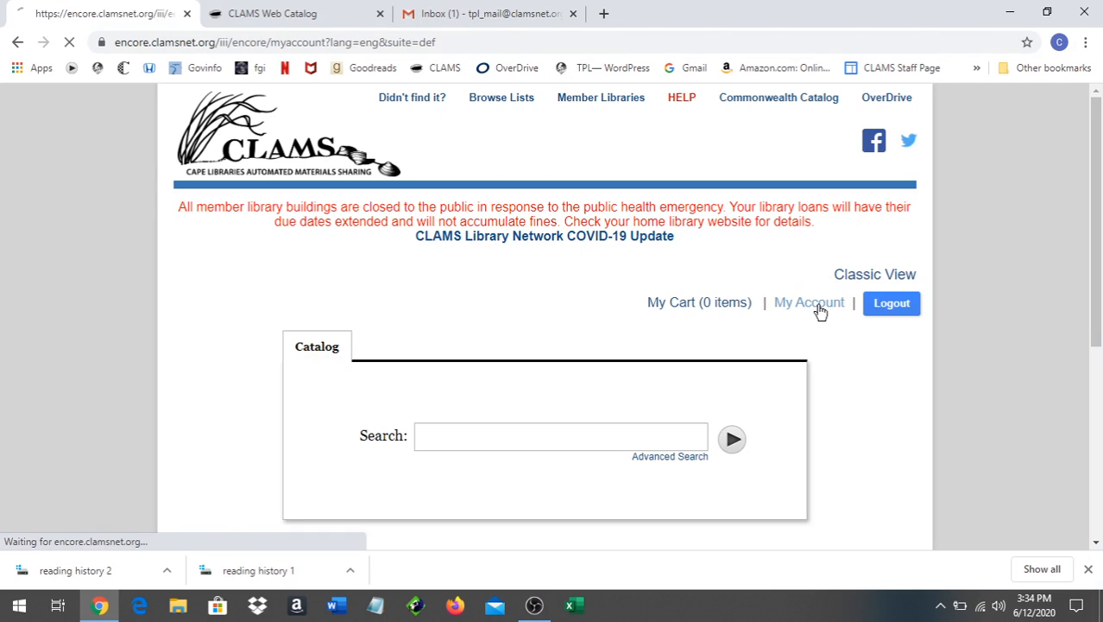
{"action": "scroll", "coordinate": [818, 313], "scroll_direction": "down", "scroll_amount": 2}
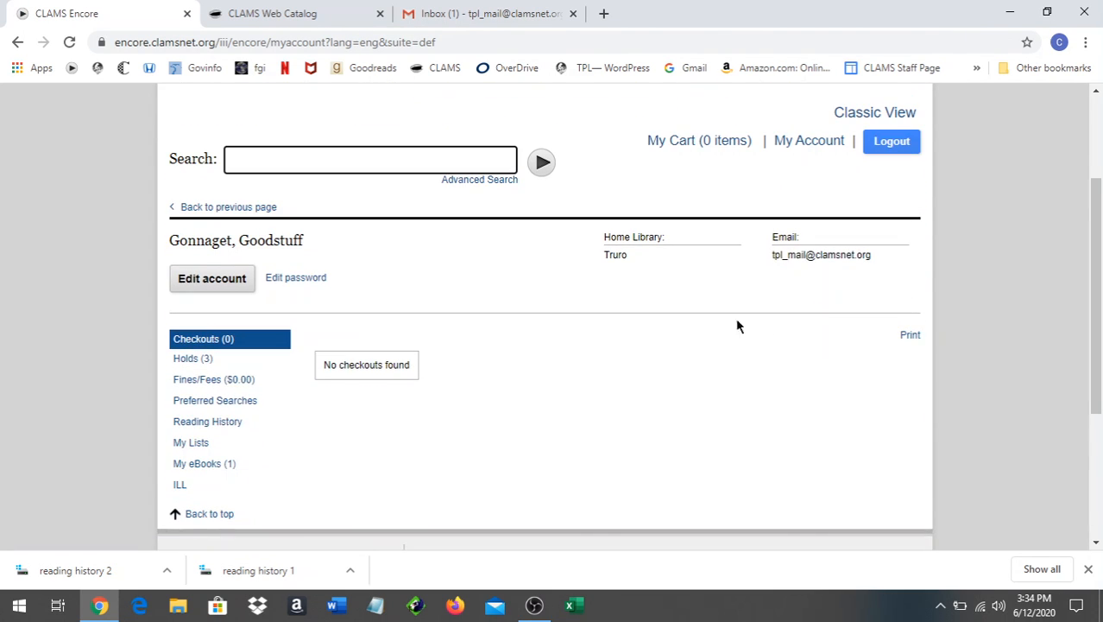
{"action": "left_click", "coordinate": [219, 423]}
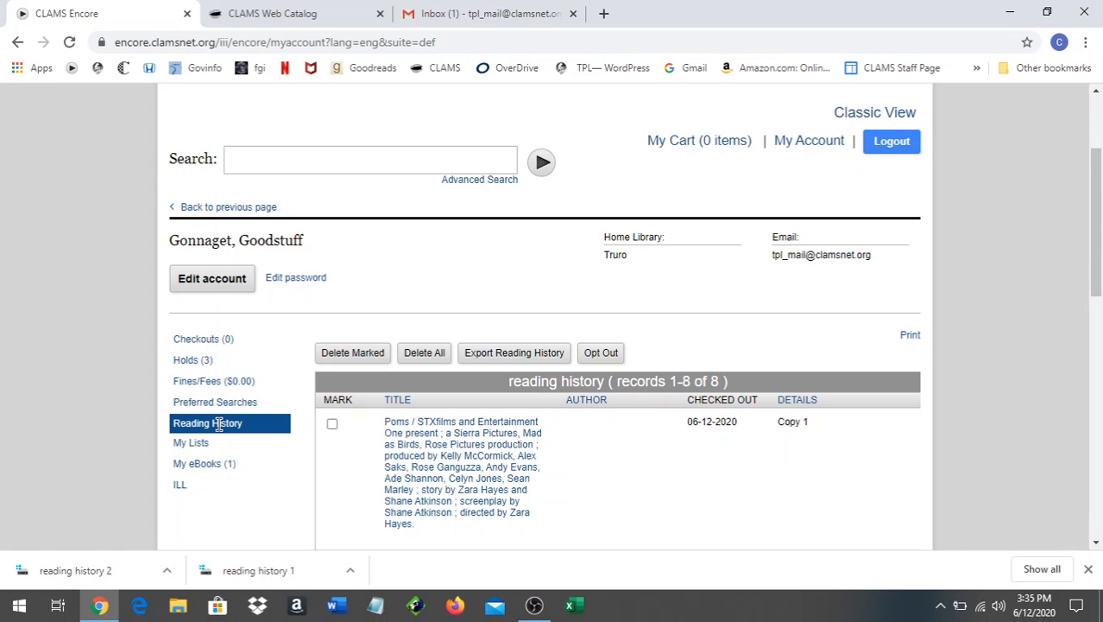
Look through the titles in the reading history and export the reading history
{"action": "scroll", "coordinate": [641, 467], "scroll_direction": "down", "scroll_amount": 2}
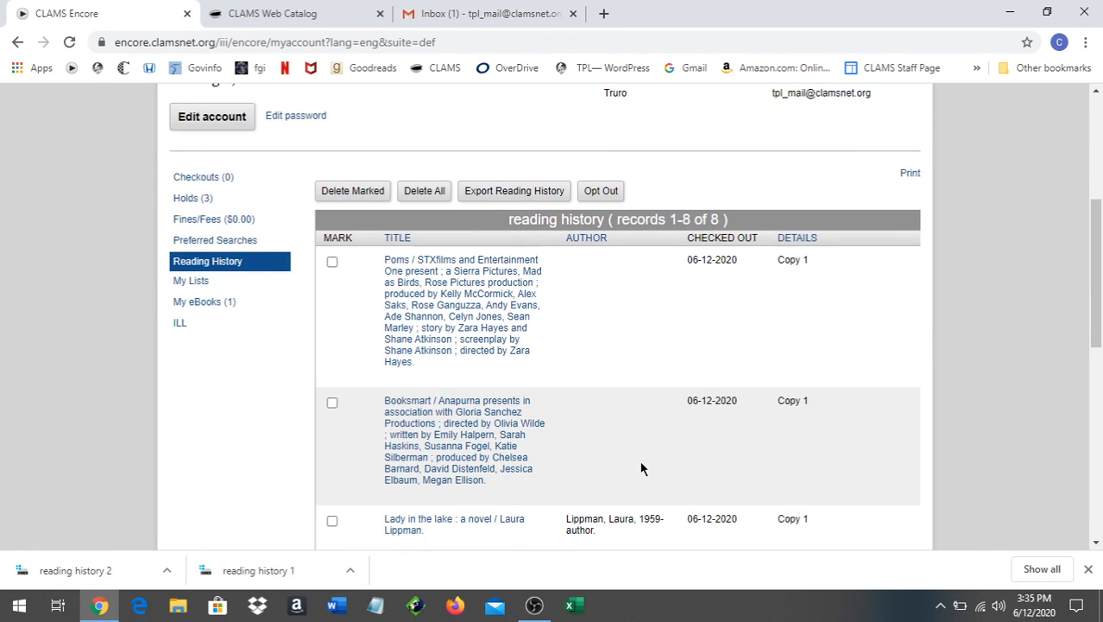
{"action": "scroll", "coordinate": [641, 467], "scroll_direction": "down", "scroll_amount": 5}
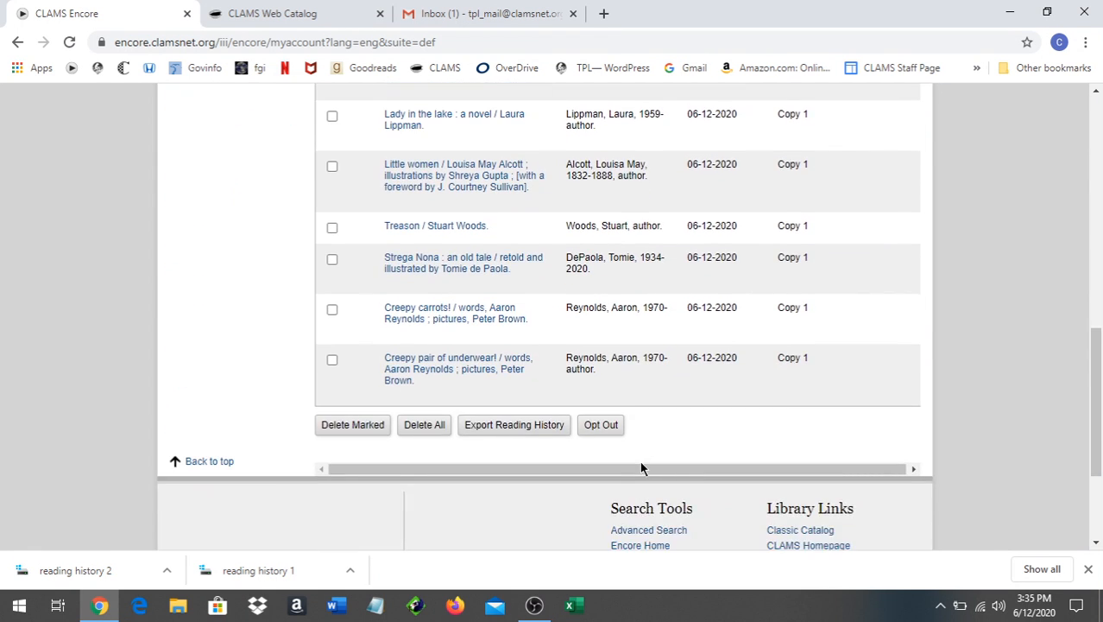
{"action": "scroll", "coordinate": [641, 467], "scroll_direction": "up", "scroll_amount": 4}
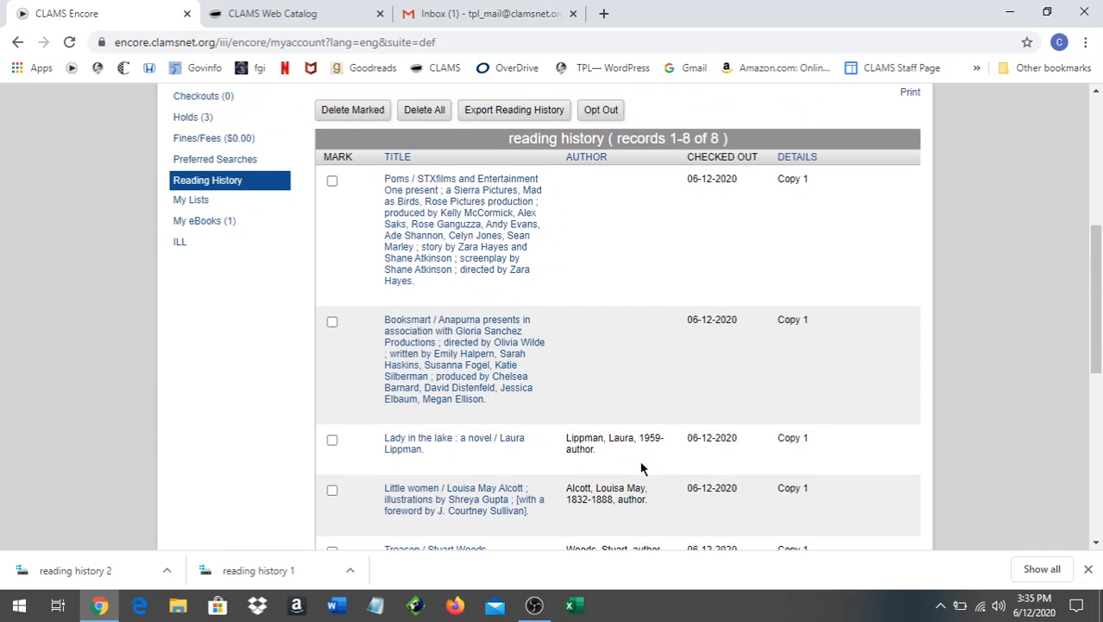
{"action": "scroll", "coordinate": [640, 467], "scroll_direction": "up", "scroll_amount": 3}
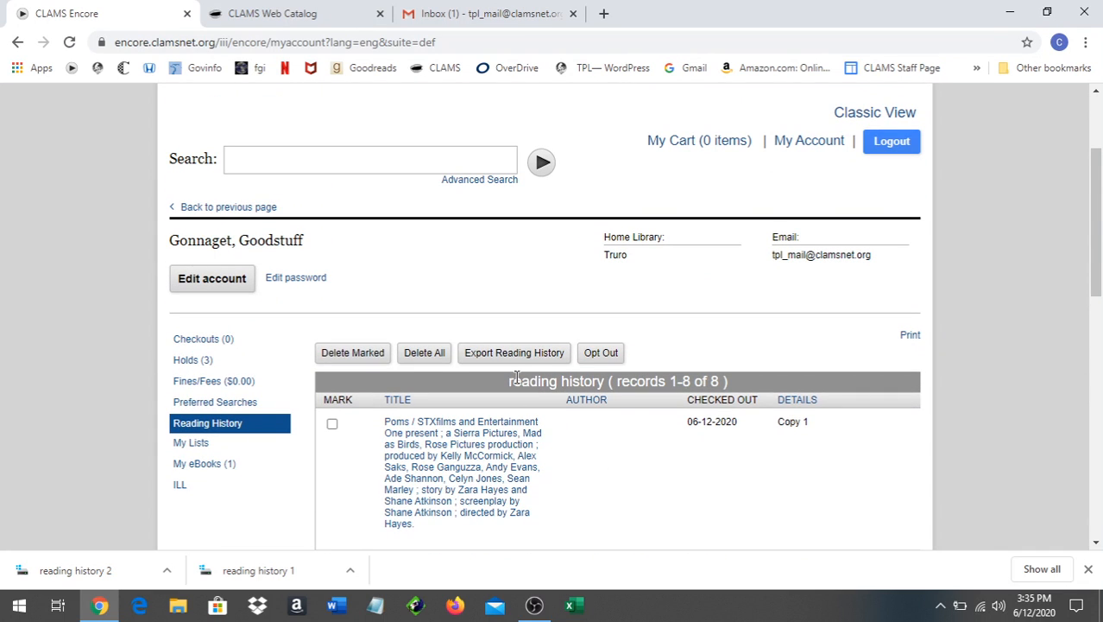
{"action": "left_click", "coordinate": [524, 354]}
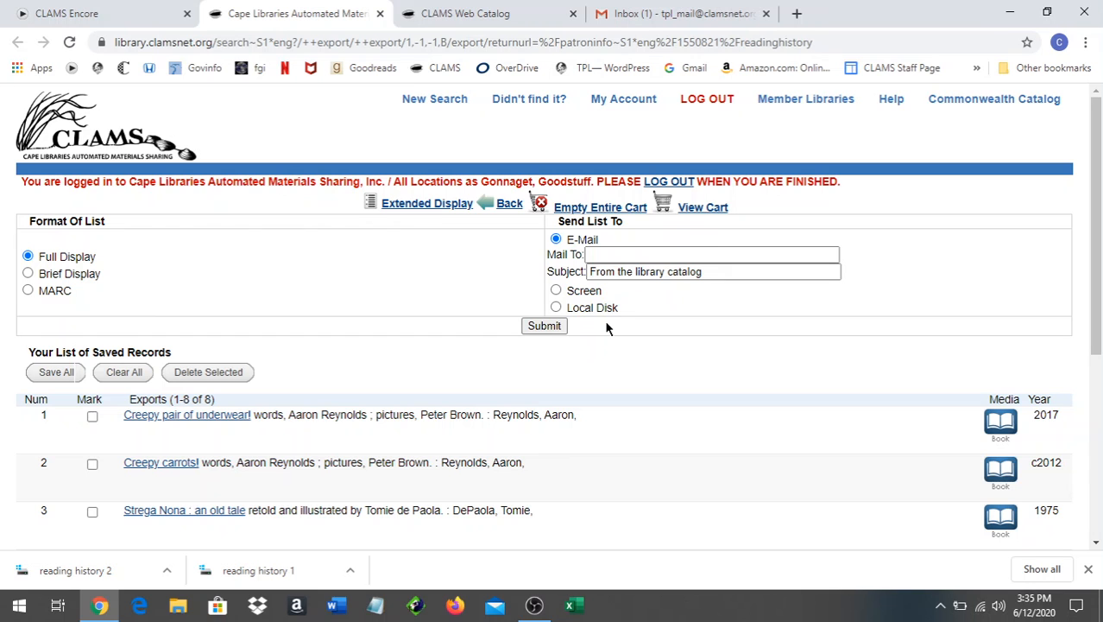
Review the exported list of saved records and its print preview, closing the preview without printing
{"action": "scroll", "coordinate": [606, 327], "scroll_direction": "down", "scroll_amount": 4}
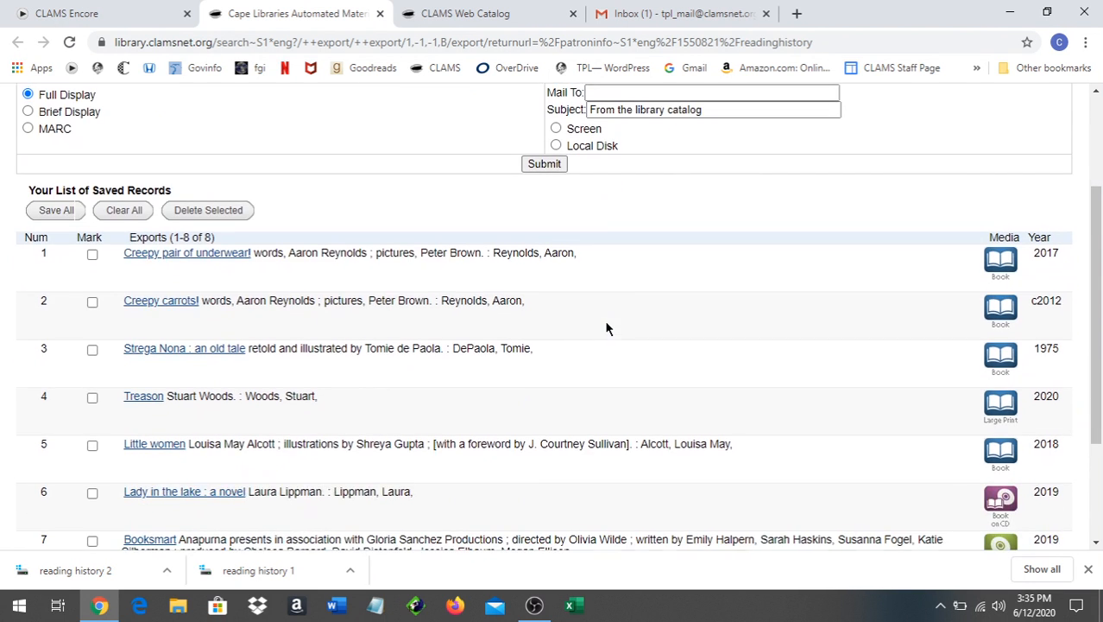
{"action": "scroll", "coordinate": [606, 327], "scroll_direction": "up", "scroll_amount": 1}
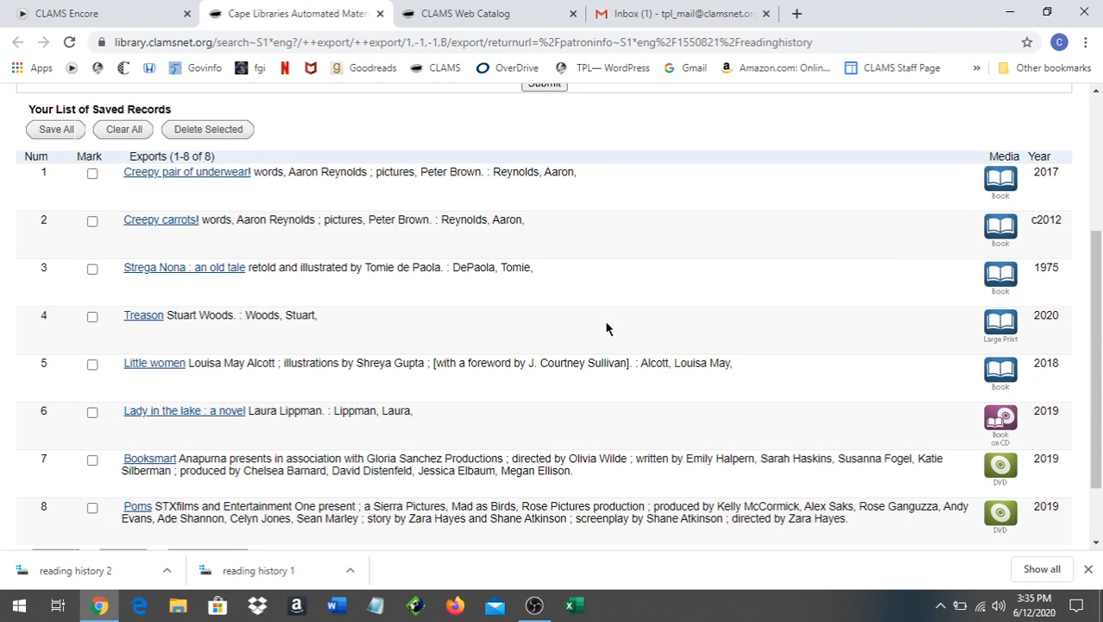
{"action": "scroll", "coordinate": [606, 327], "scroll_direction": "down", "scroll_amount": 1}
{"action": "scroll", "coordinate": [606, 327], "scroll_direction": "up", "scroll_amount": 1}
{"action": "scroll", "coordinate": [606, 327], "scroll_direction": "up", "scroll_amount": 1}
{"action": "right_click", "coordinate": [618, 291]}
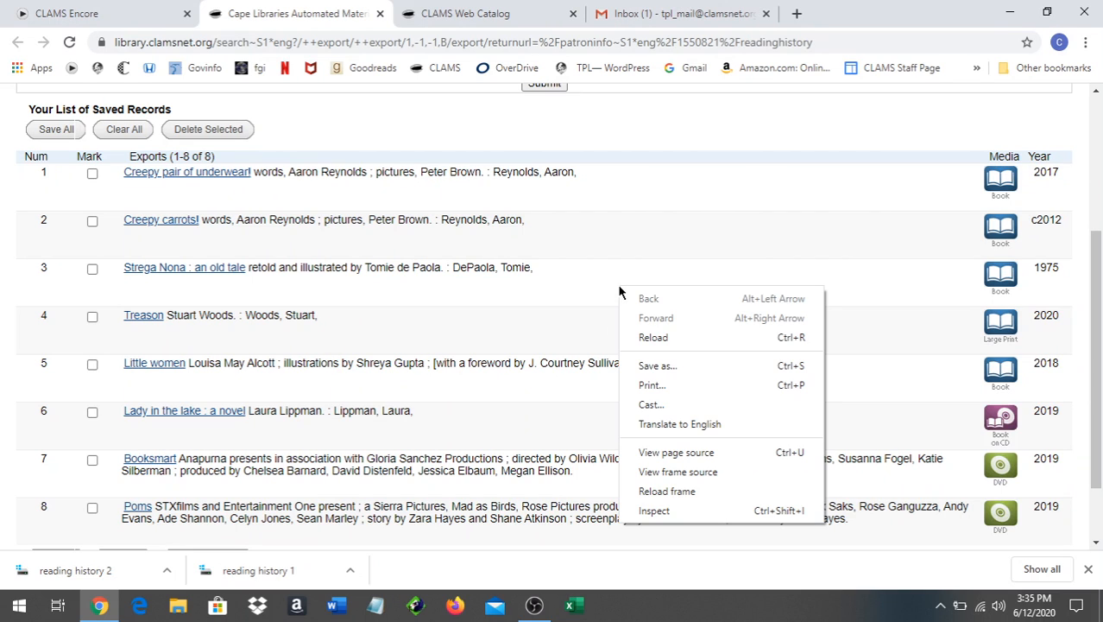
{"action": "left_click", "coordinate": [650, 385]}
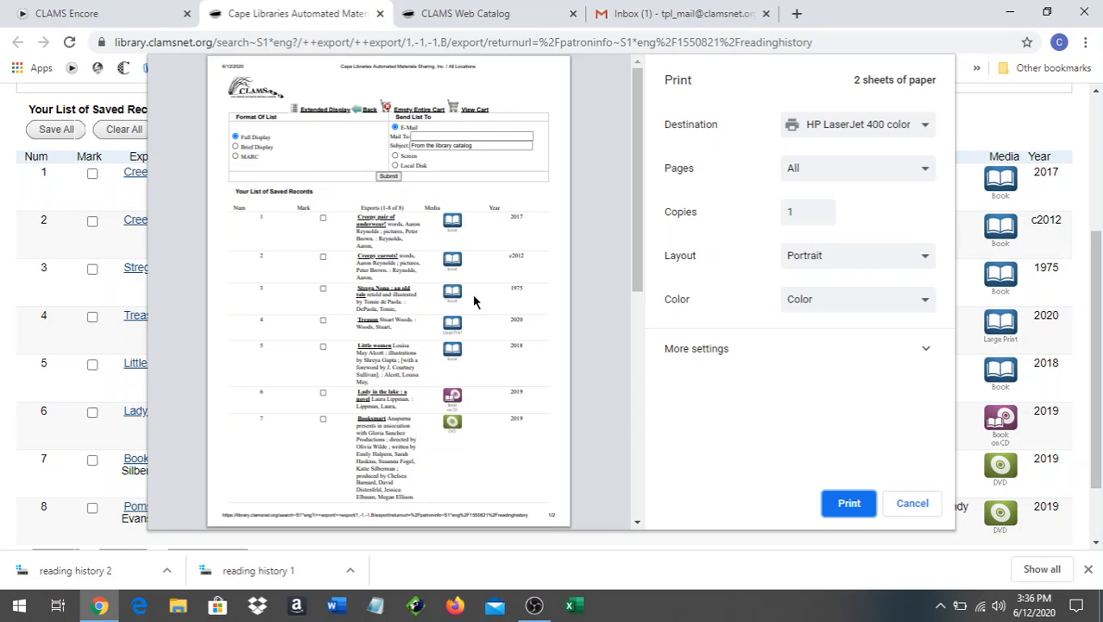
{"action": "mouse_move", "coordinate": [636, 206]}
{"action": "left_mouse_down"}
{"action": "mouse_move", "coordinate": [647, 278]}
{"action": "mouse_move", "coordinate": [638, 405]}
{"action": "mouse_move", "coordinate": [636, 319]}
{"action": "mouse_move", "coordinate": [608, 237]}
{"action": "mouse_move", "coordinate": [613, 185]}
{"action": "mouse_move", "coordinate": [632, 432]}
{"action": "mouse_move", "coordinate": [627, 191]}
{"action": "left_mouse_up"}
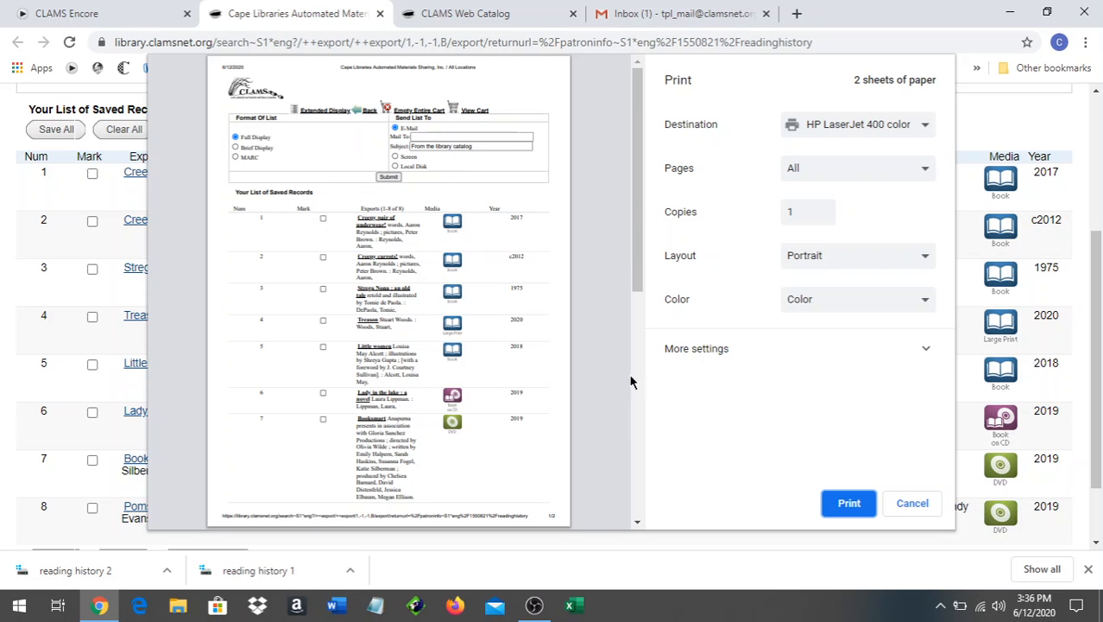
{"action": "left_click", "coordinate": [916, 503]}
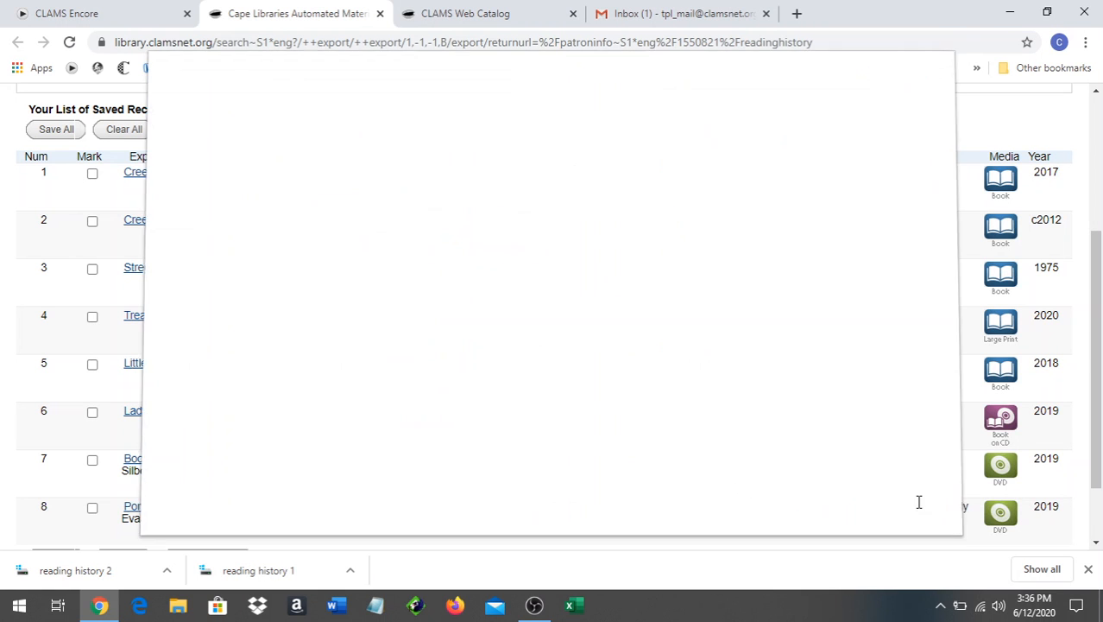
Send the exported list by e-mail in Full Display format to the library's e-mail address, with the subject "From the library catalog"
{"action": "scroll", "coordinate": [796, 440], "scroll_direction": "up", "scroll_amount": 3}
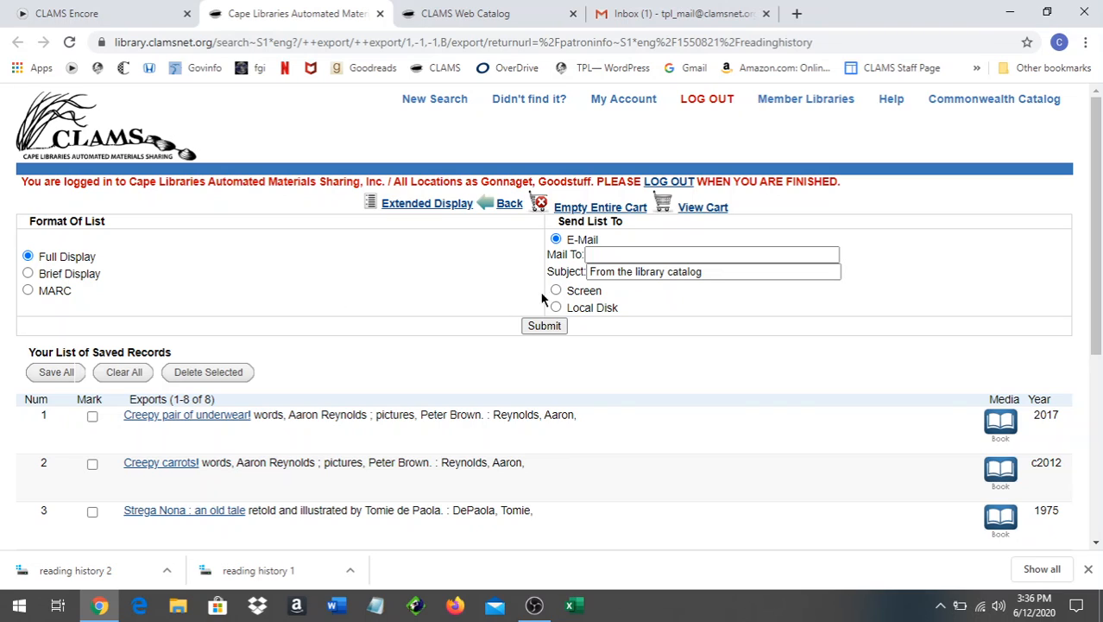
{"action": "left_click", "coordinate": [607, 258]}
{"action": "key", "text": "Down"}
{"action": "key", "text": "Down"}
{"action": "key", "text": "Down"}
{"action": "key", "text": "Return"}
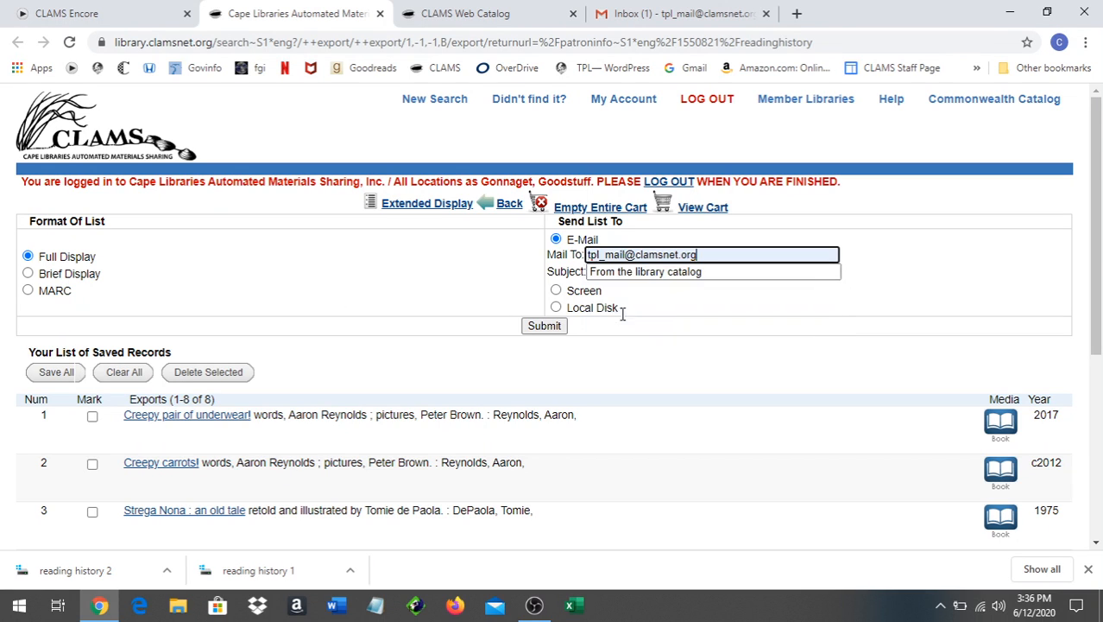
{"action": "left_click", "coordinate": [543, 326]}
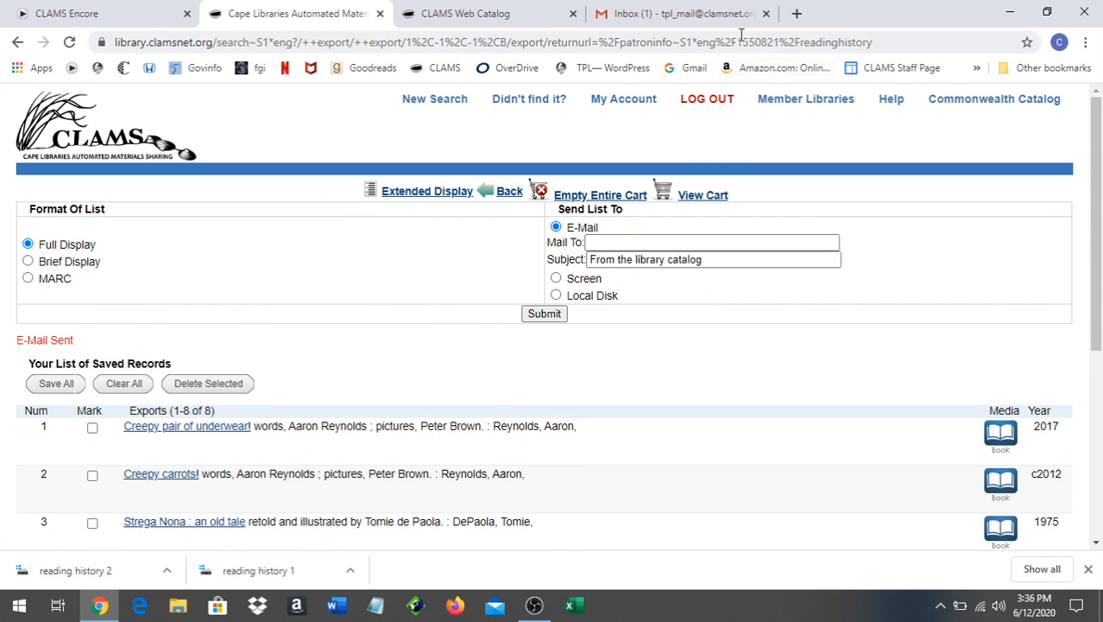
Switch to Gmail, open the "From the library catalog" message and examine how the full-display records are laid out
{"action": "left_click", "coordinate": [713, 16]}
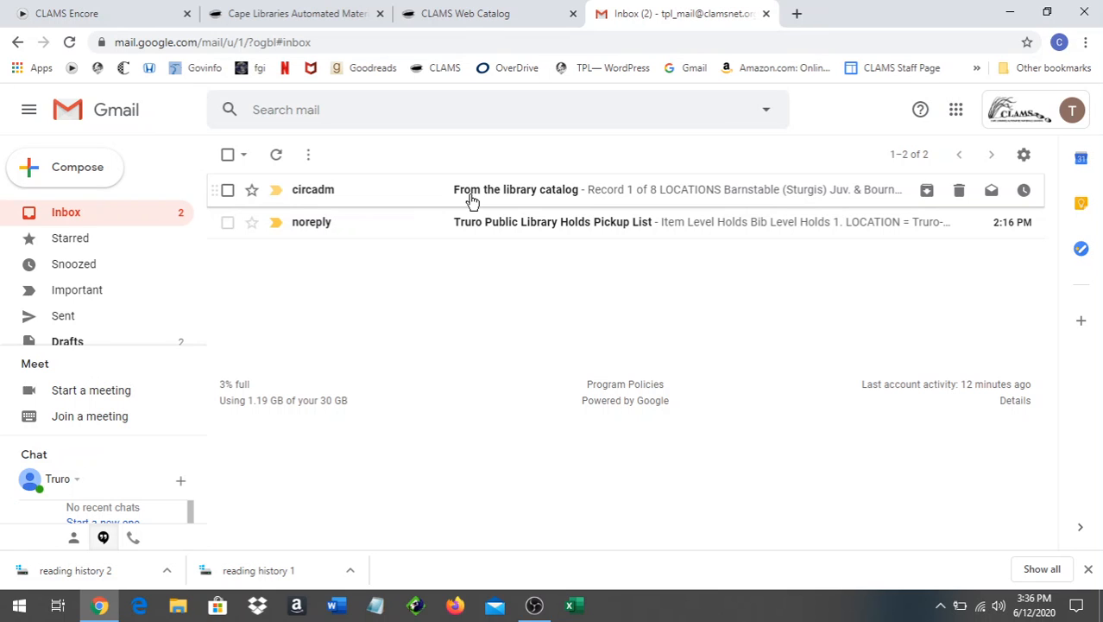
{"action": "left_click", "coordinate": [470, 200]}
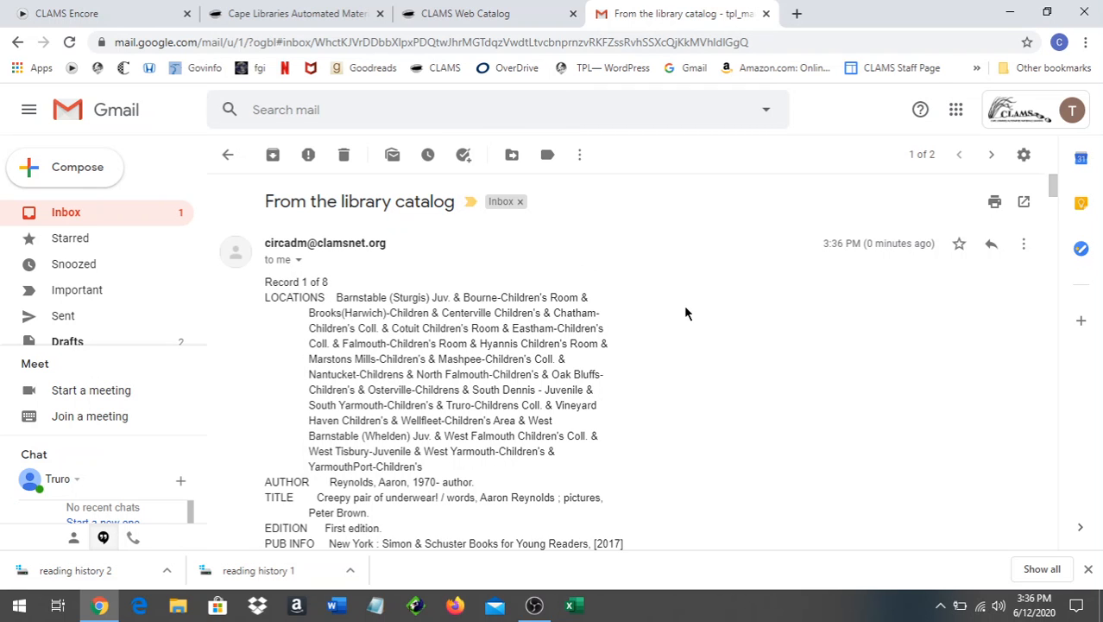
{"action": "scroll", "coordinate": [689, 298], "scroll_direction": "down", "scroll_amount": 3}
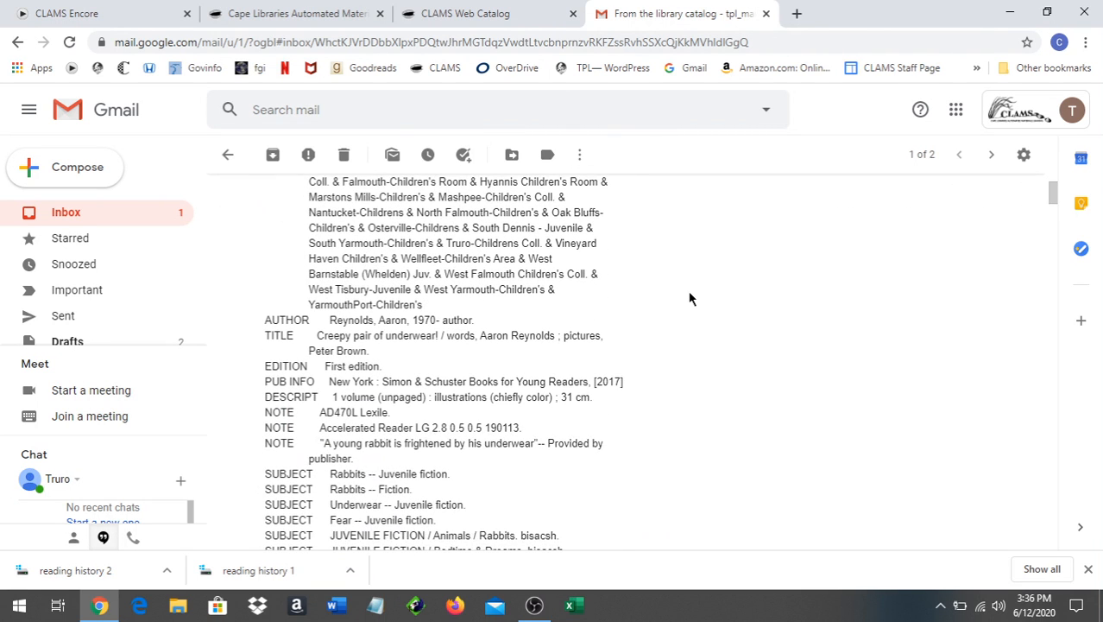
{"action": "scroll", "coordinate": [689, 298], "scroll_direction": "up", "scroll_amount": 1}
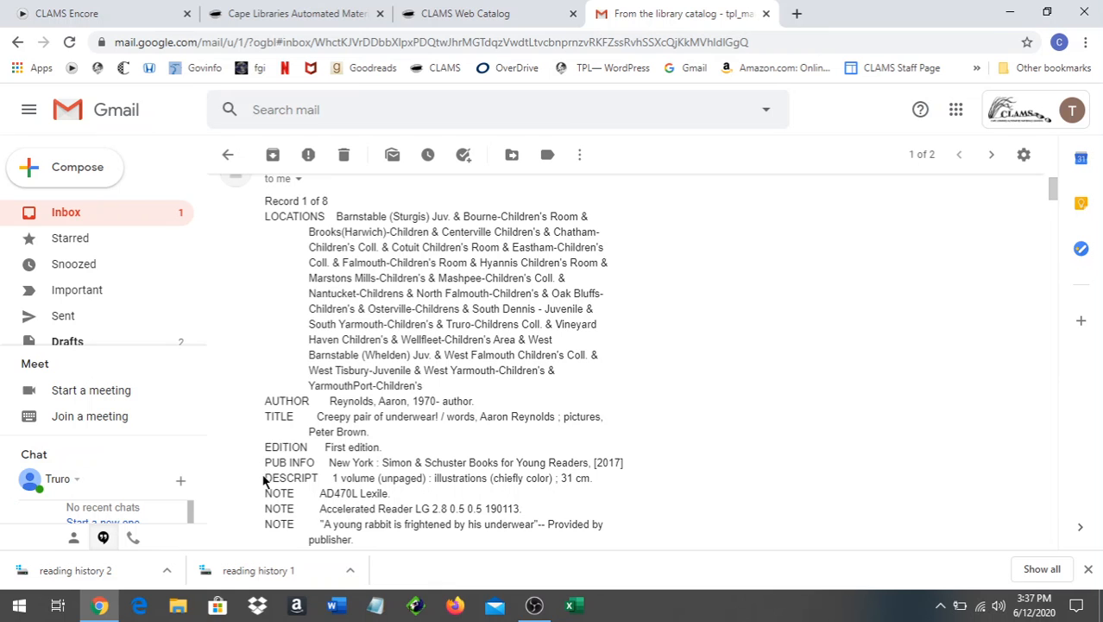
{"action": "scroll", "coordinate": [272, 475], "scroll_direction": "down", "scroll_amount": 3}
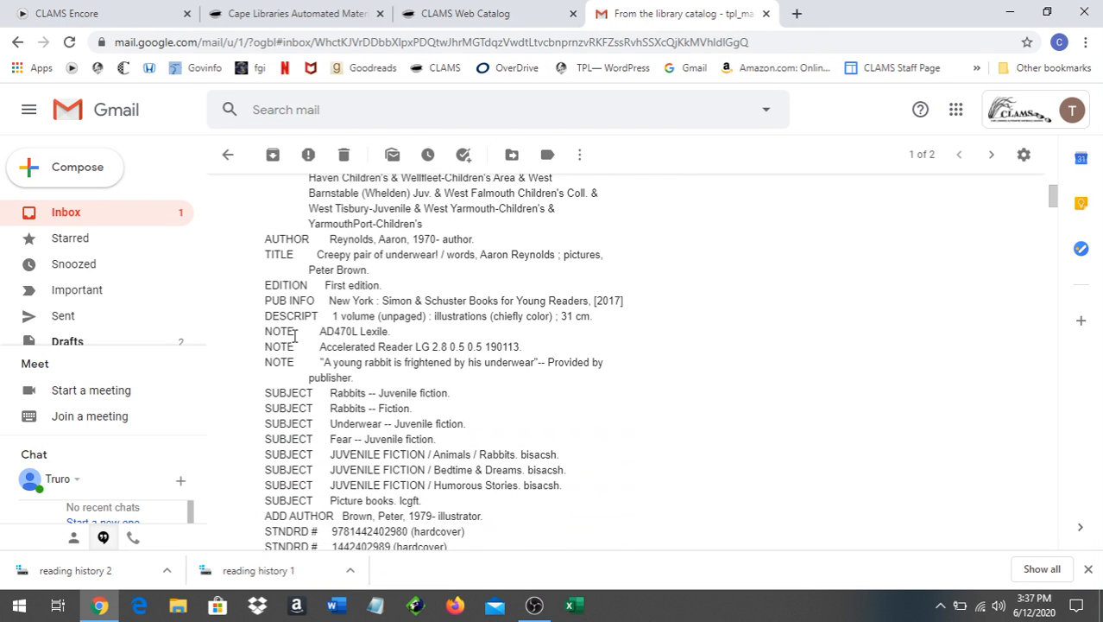
{"action": "scroll", "coordinate": [305, 459], "scroll_direction": "down", "scroll_amount": 3}
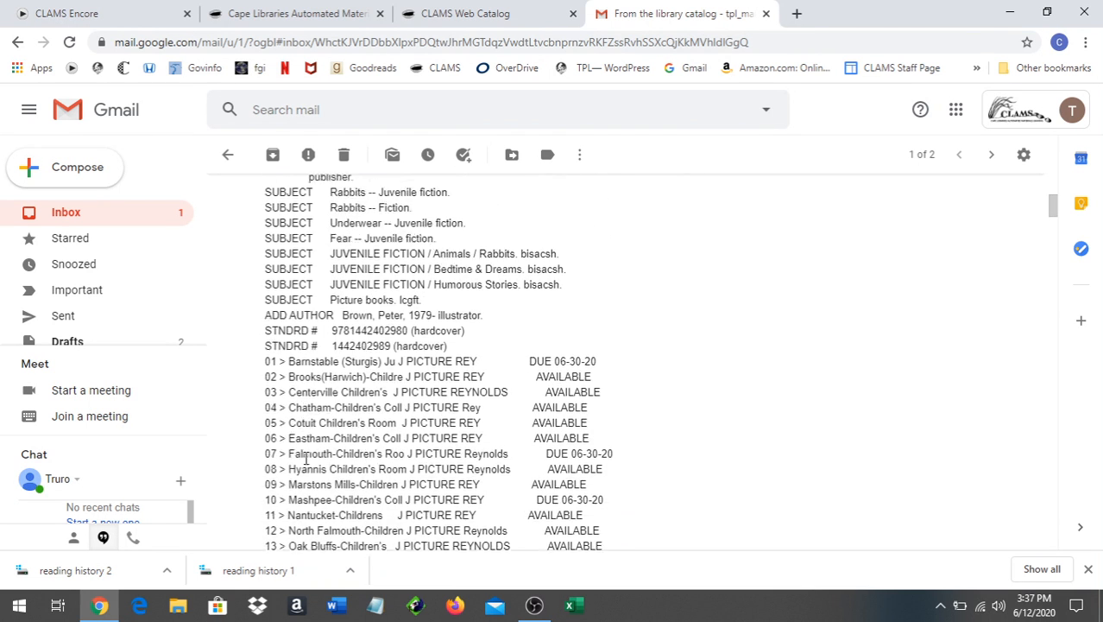
{"action": "scroll", "coordinate": [305, 459], "scroll_direction": "down", "scroll_amount": 3}
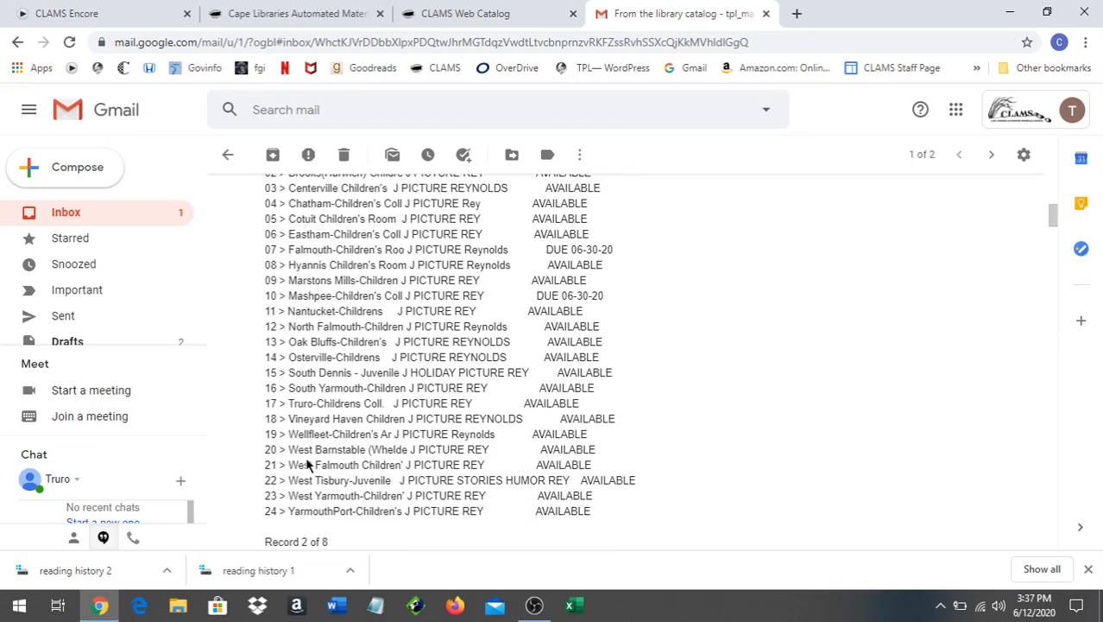
{"action": "scroll", "coordinate": [306, 465], "scroll_direction": "down", "scroll_amount": 5}
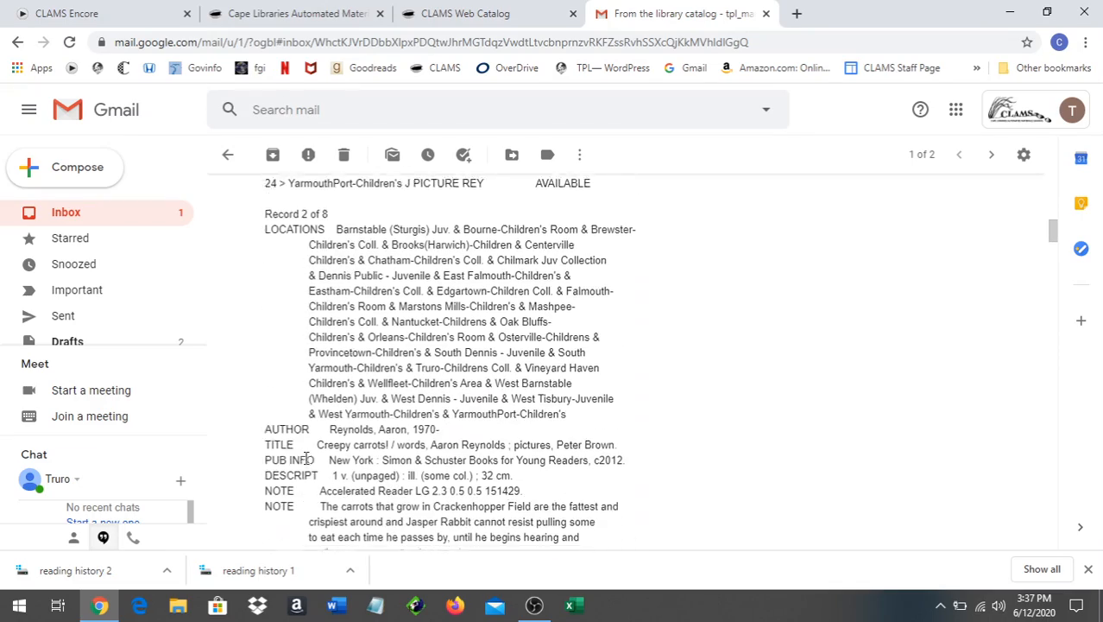
{"action": "scroll", "coordinate": [304, 459], "scroll_direction": "down", "scroll_amount": 7}
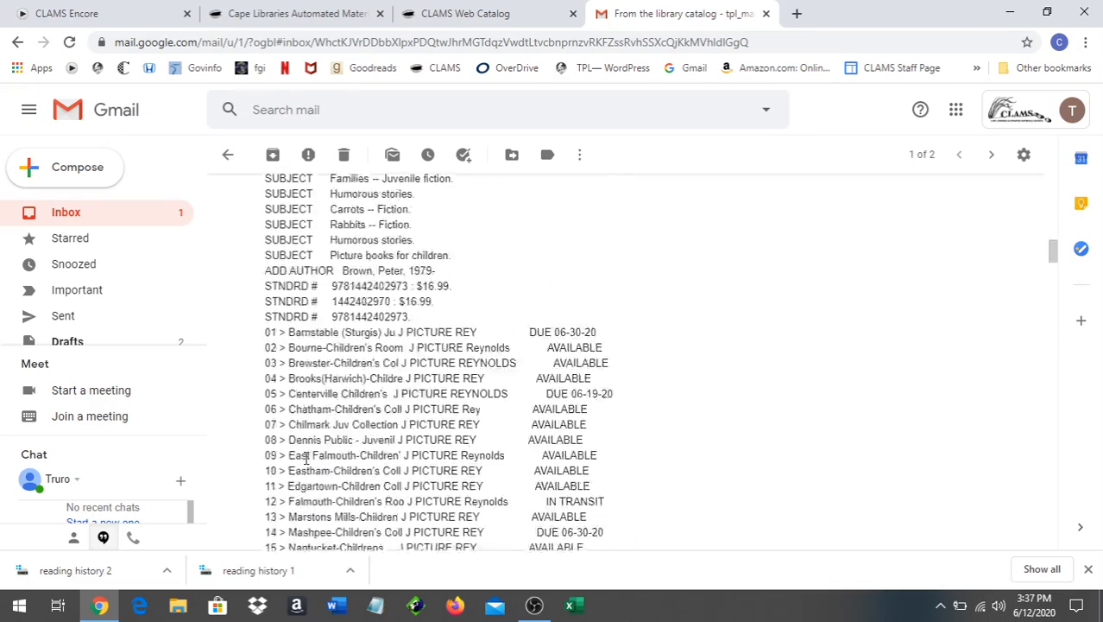
{"action": "scroll", "coordinate": [305, 459], "scroll_direction": "down", "scroll_amount": 7}
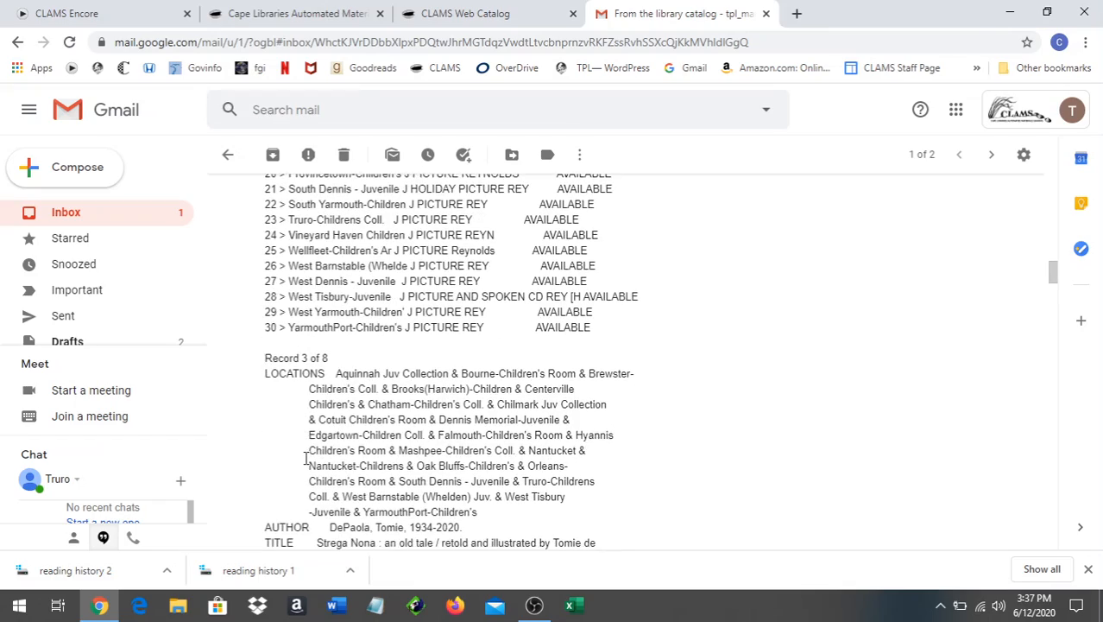
{"action": "scroll", "coordinate": [304, 459], "scroll_direction": "down", "scroll_amount": 5}
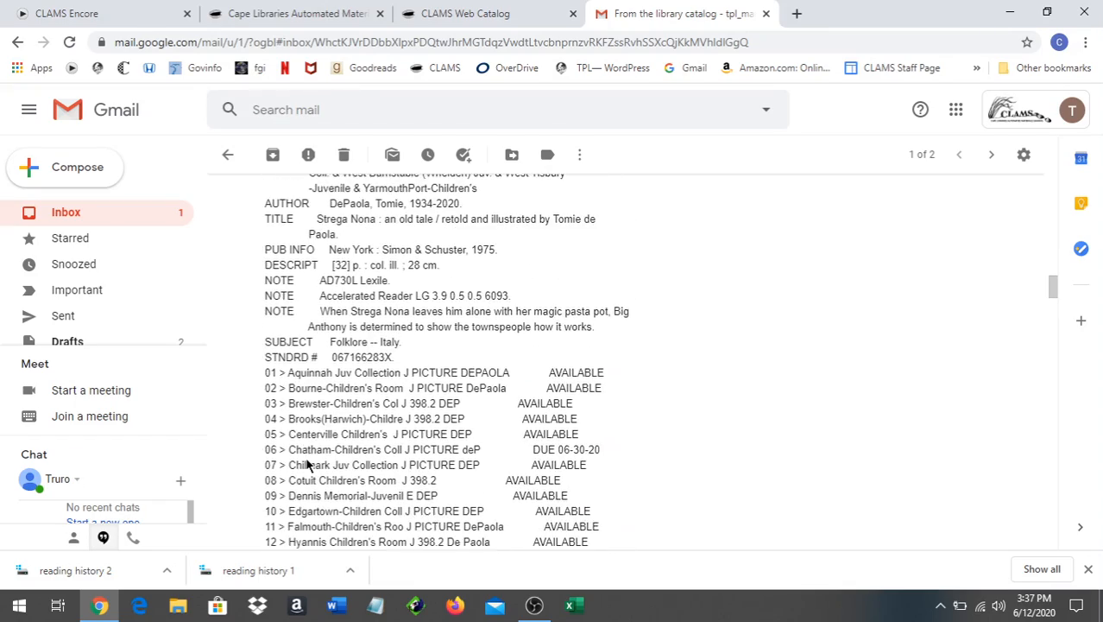
{"action": "scroll", "coordinate": [307, 464], "scroll_direction": "up", "scroll_amount": 9}
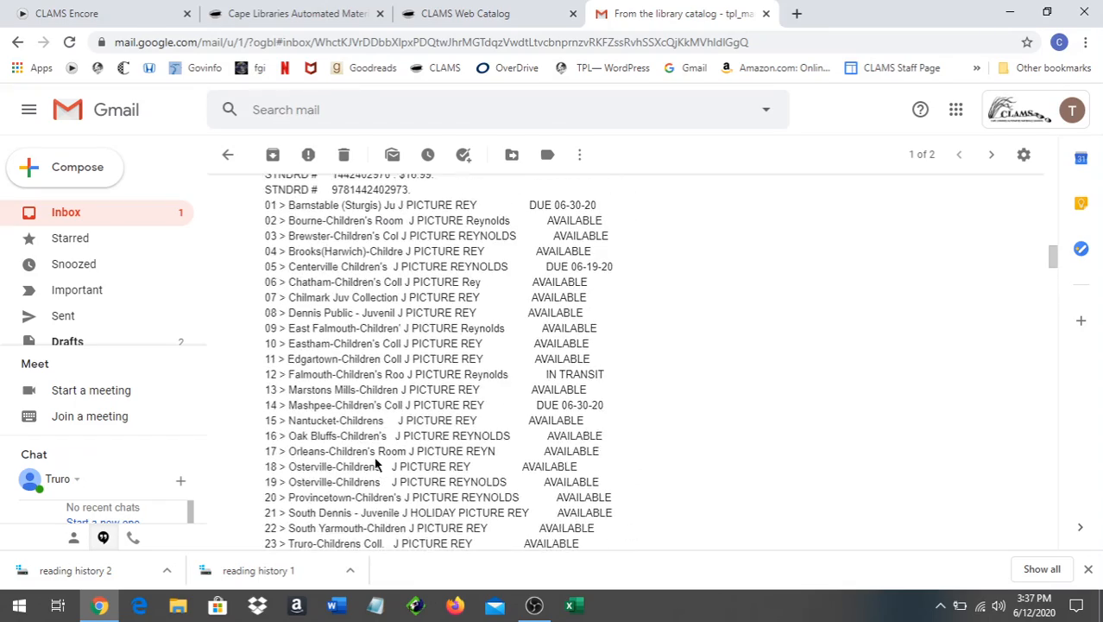
{"action": "scroll", "coordinate": [376, 463], "scroll_direction": "up", "scroll_amount": 8}
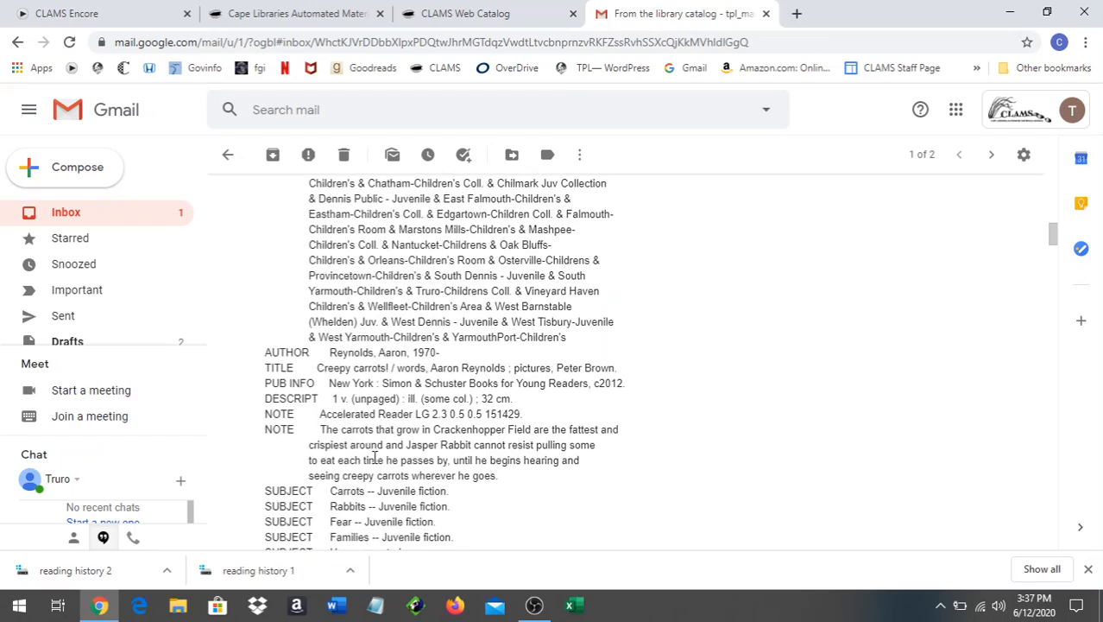
Look back over the full-display records up to the start of the message and return to the inbox
{"action": "scroll", "coordinate": [376, 460], "scroll_direction": "up", "scroll_amount": 10}
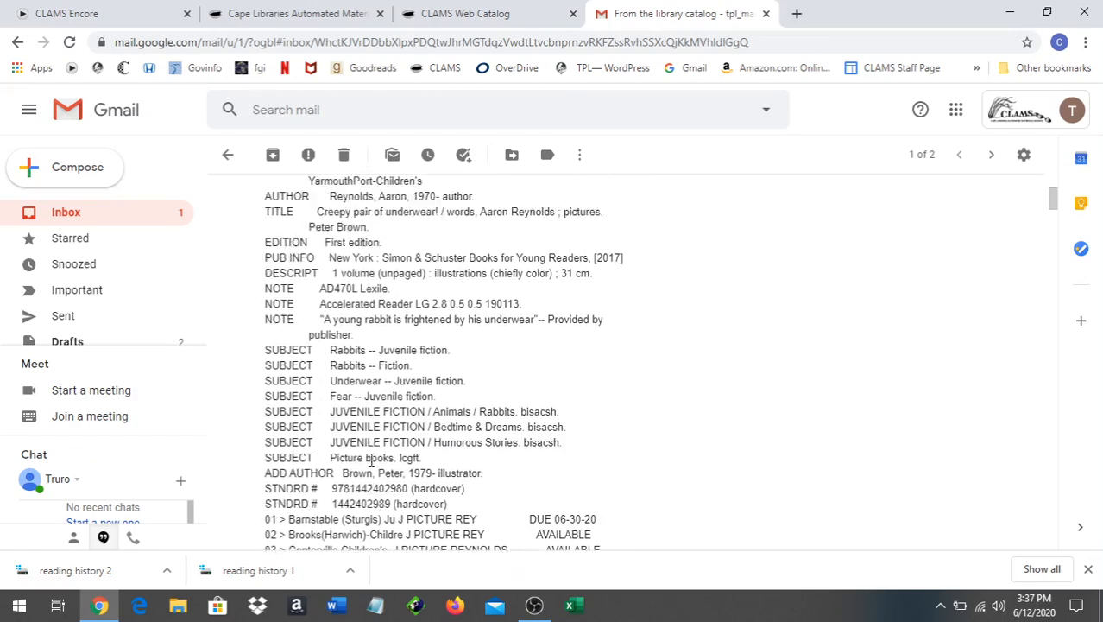
{"action": "scroll", "coordinate": [373, 461], "scroll_direction": "up", "scroll_amount": 4}
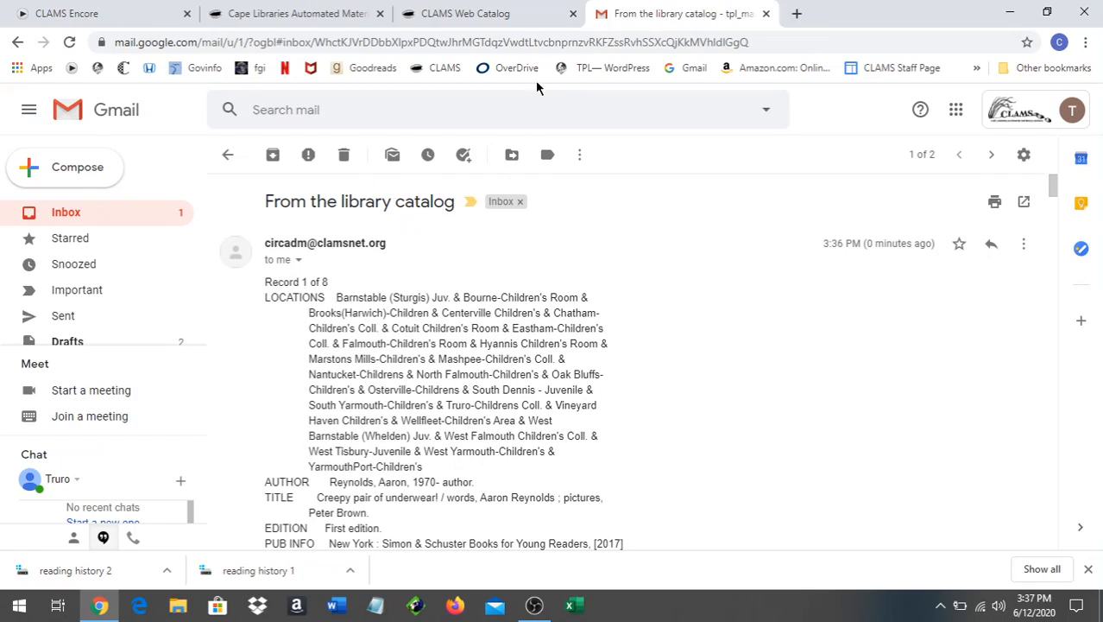
{"action": "left_click", "coordinate": [233, 152]}
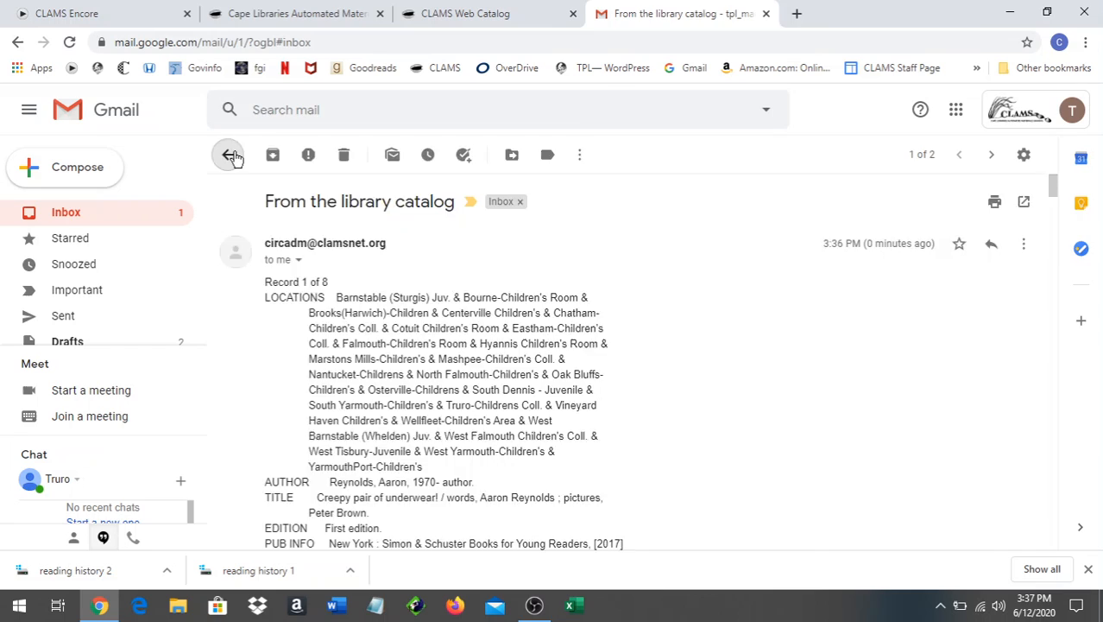
Switch to the library catalog and e-mail the exported list in Brief Display format to the library's e-mail address
{"action": "left_click", "coordinate": [312, 16]}
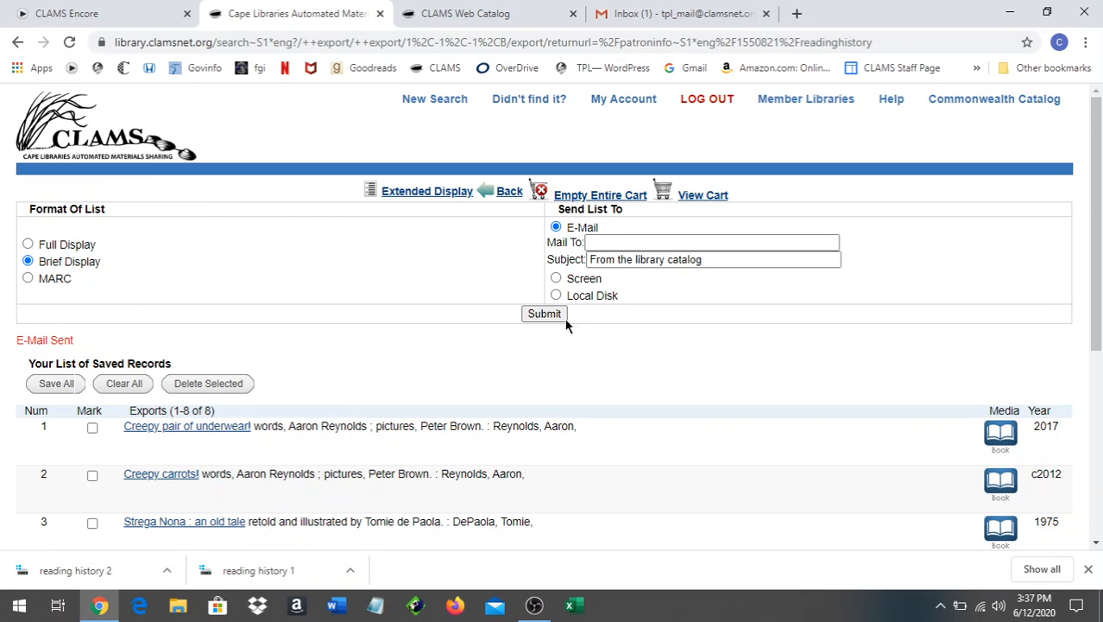
{"action": "left_click", "coordinate": [639, 243]}
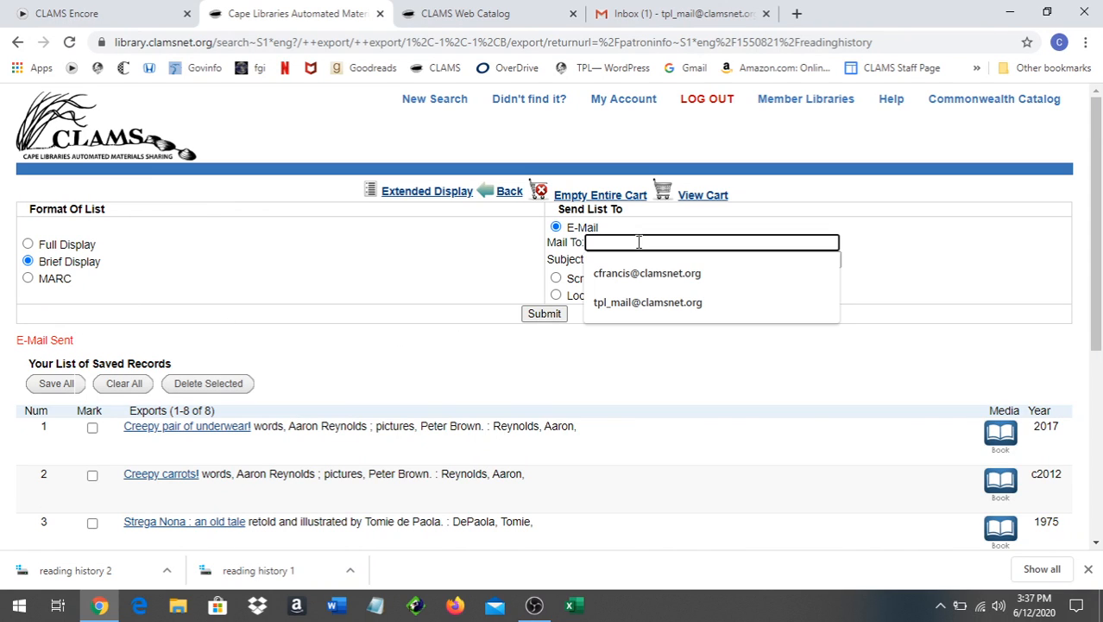
{"action": "left_click", "coordinate": [642, 301]}
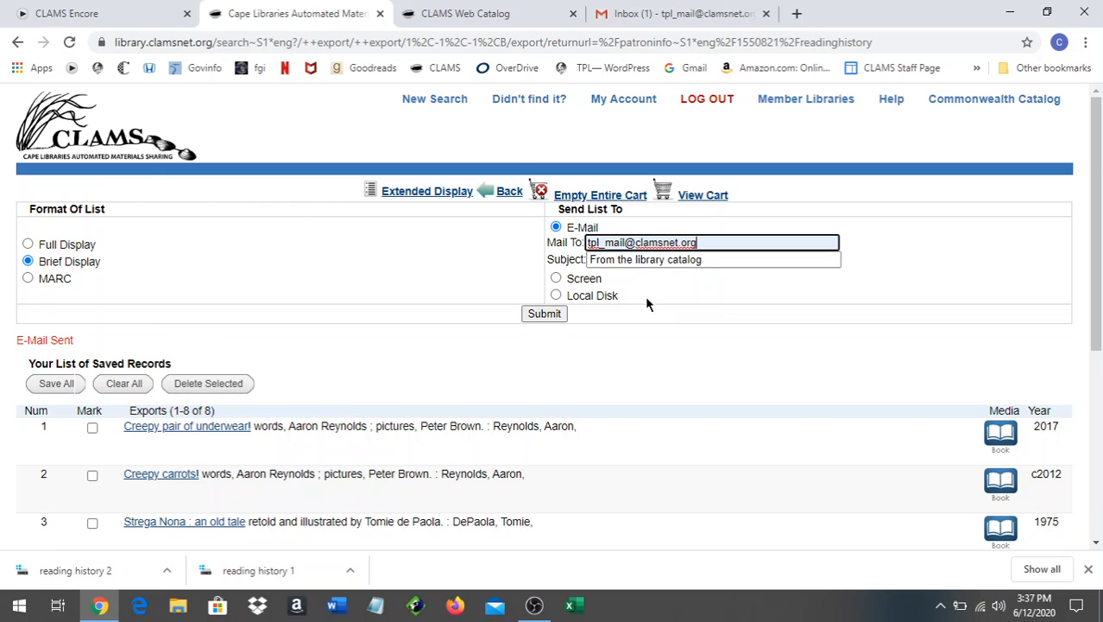
{"action": "left_click", "coordinate": [546, 313]}
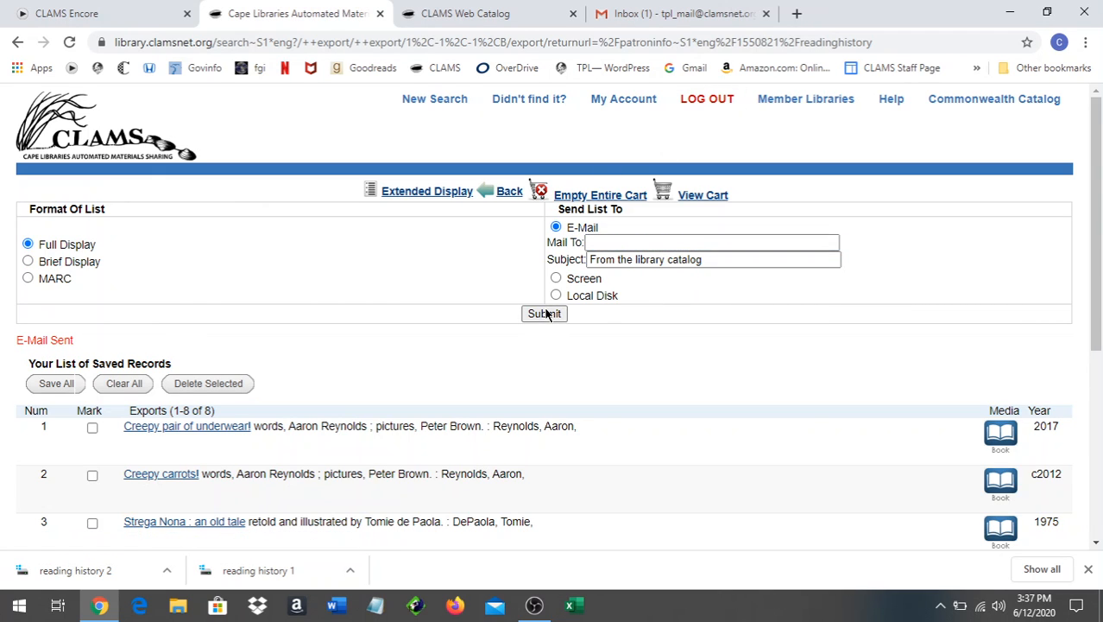
Switch to Gmail, open the newest "From the library catalog" message and examine how the brief-display records are laid out
{"action": "left_click", "coordinate": [681, 23]}
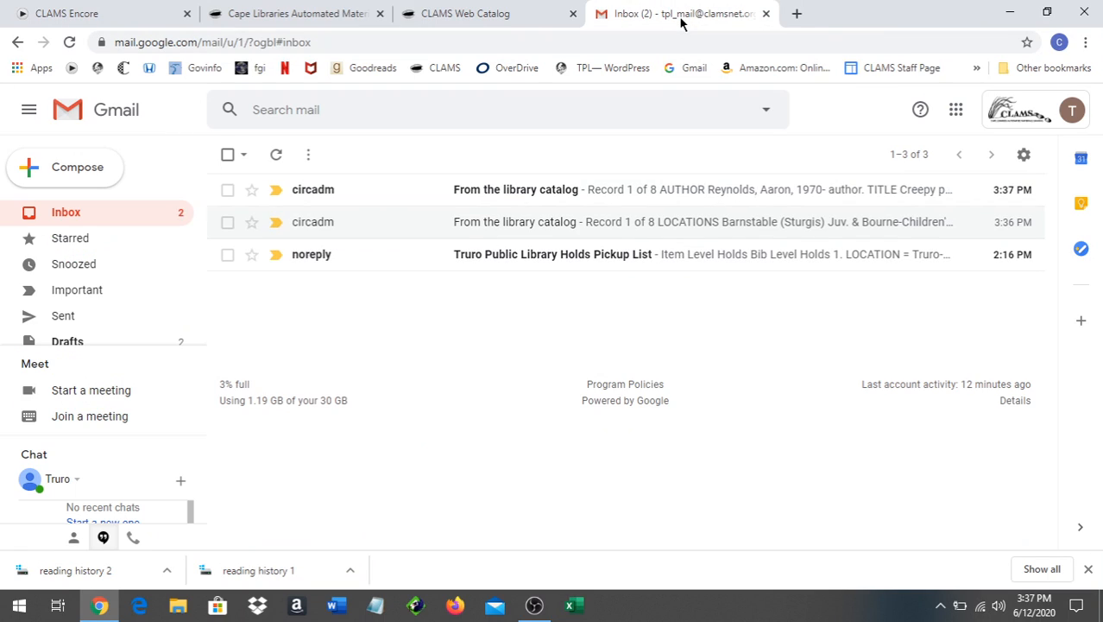
{"action": "left_click", "coordinate": [557, 196]}
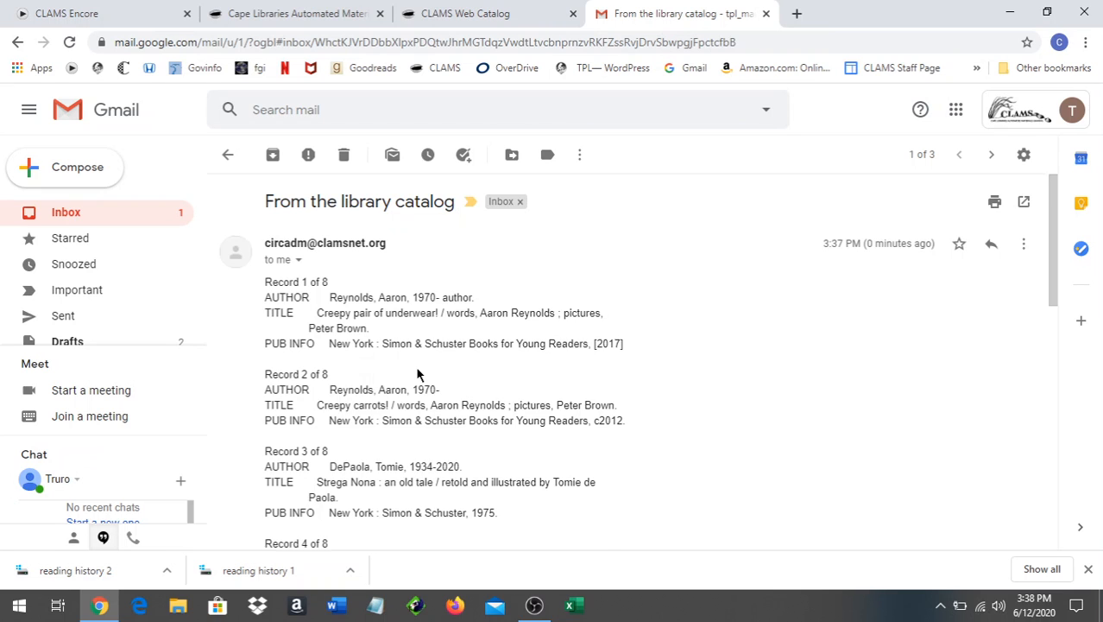
{"action": "scroll", "coordinate": [417, 373], "scroll_direction": "down", "scroll_amount": 3}
{"action": "scroll", "coordinate": [417, 373], "scroll_direction": "down", "scroll_amount": 3}
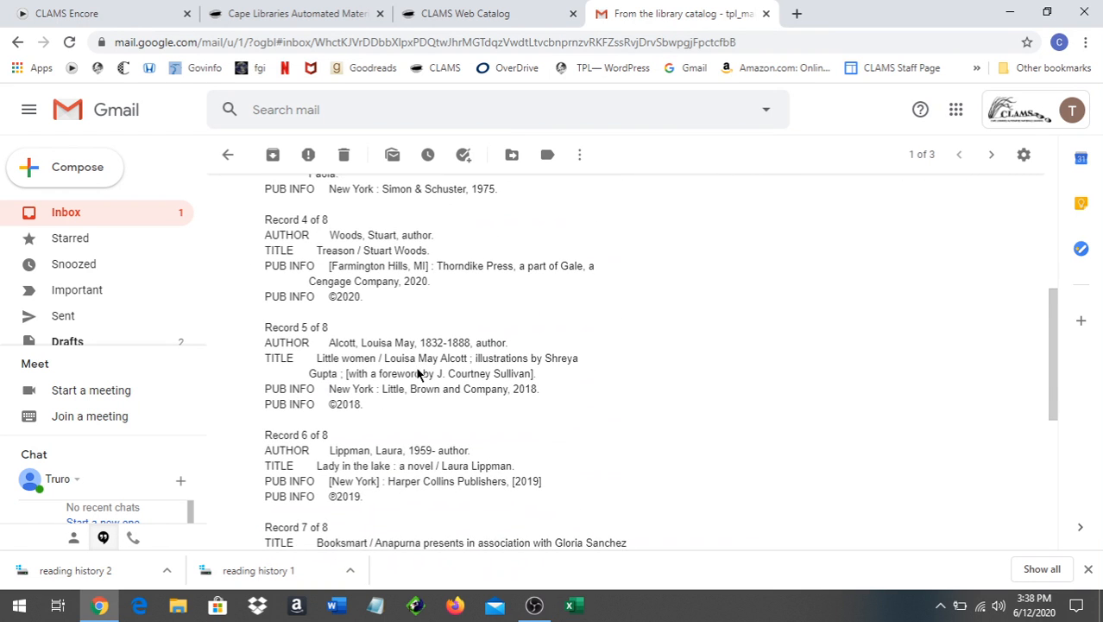
{"action": "scroll", "coordinate": [417, 373], "scroll_direction": "down", "scroll_amount": 3}
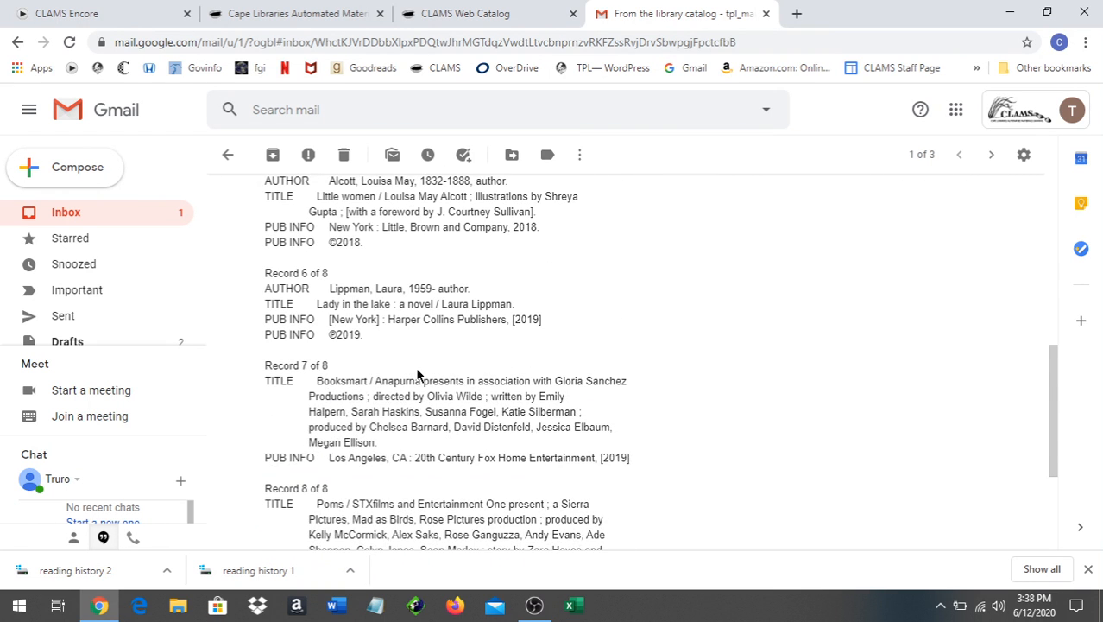
{"action": "scroll", "coordinate": [417, 373], "scroll_direction": "down", "scroll_amount": 2}
{"action": "scroll", "coordinate": [417, 373], "scroll_direction": "down", "scroll_amount": 2}
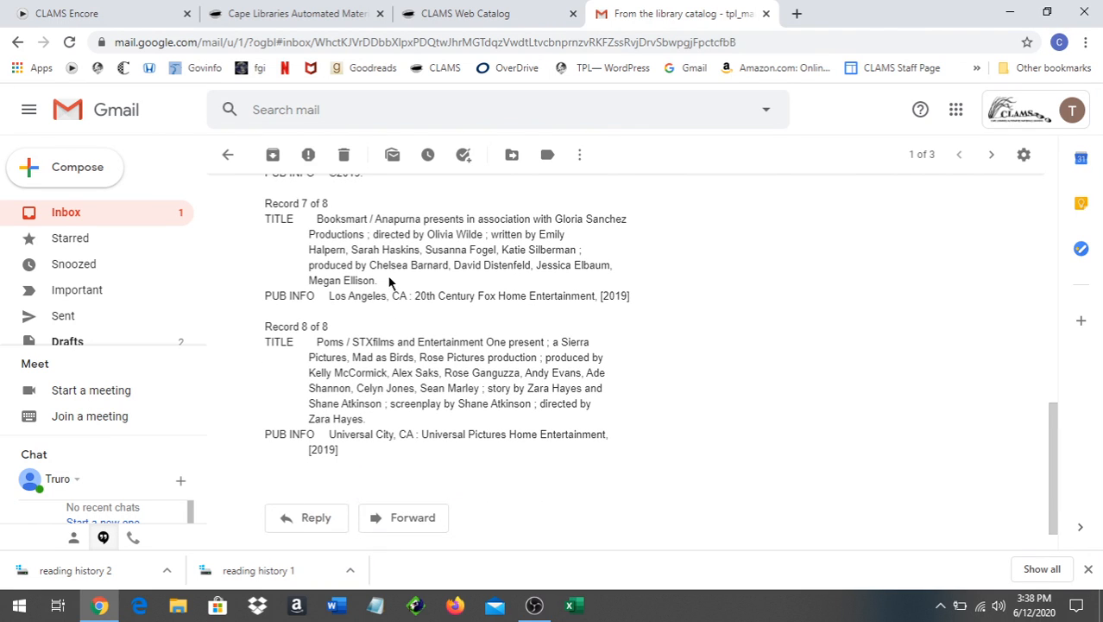
{"action": "scroll", "coordinate": [388, 282], "scroll_direction": "up", "scroll_amount": 2}
{"action": "scroll", "coordinate": [389, 281], "scroll_direction": "up", "scroll_amount": 1}
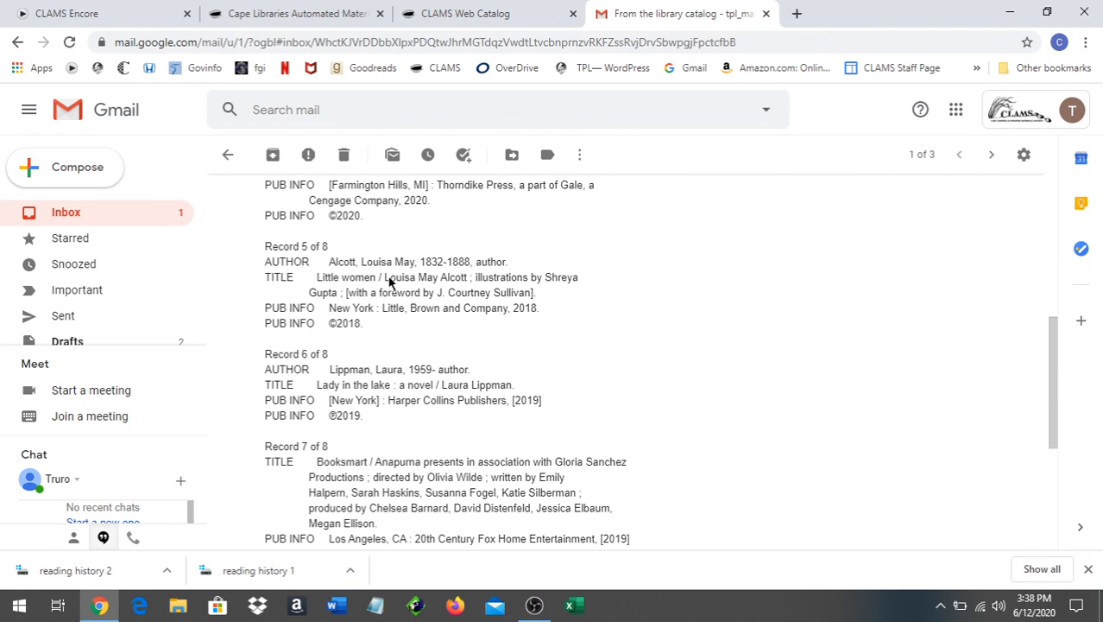
{"action": "scroll", "coordinate": [388, 281], "scroll_direction": "up", "scroll_amount": 3}
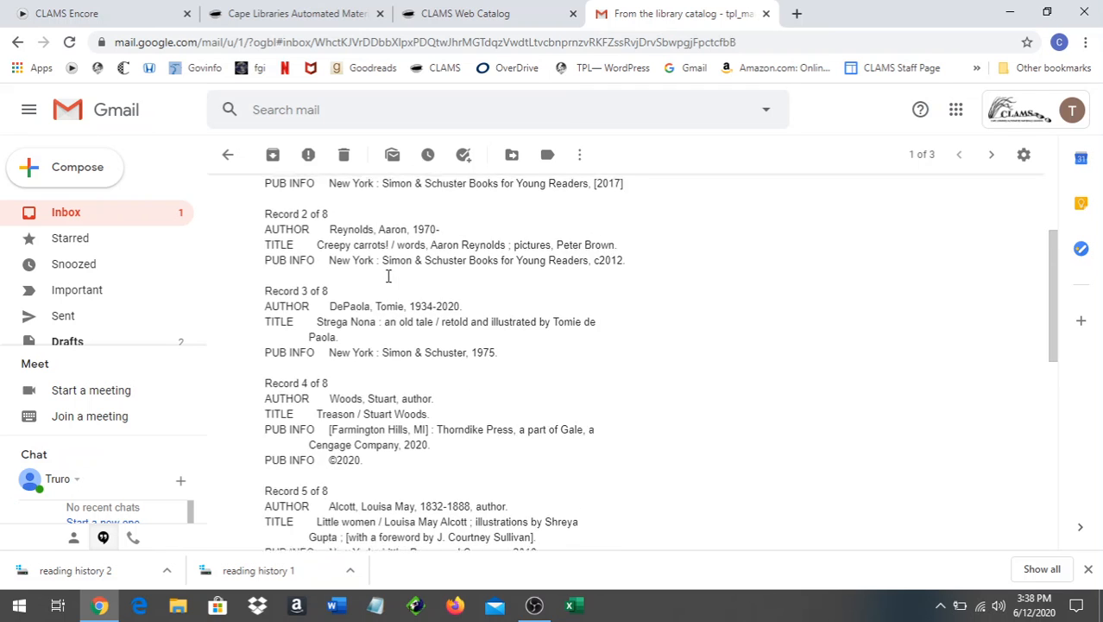
{"action": "scroll", "coordinate": [389, 276], "scroll_direction": "up", "scroll_amount": 1}
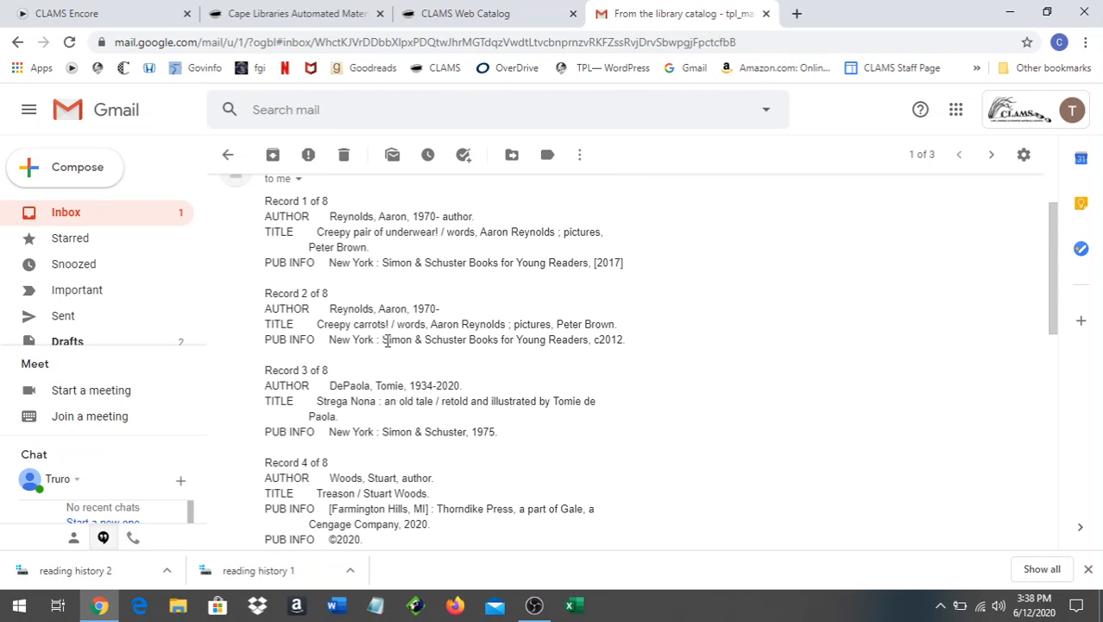
{"action": "scroll", "coordinate": [389, 336], "scroll_direction": "down", "scroll_amount": 1}
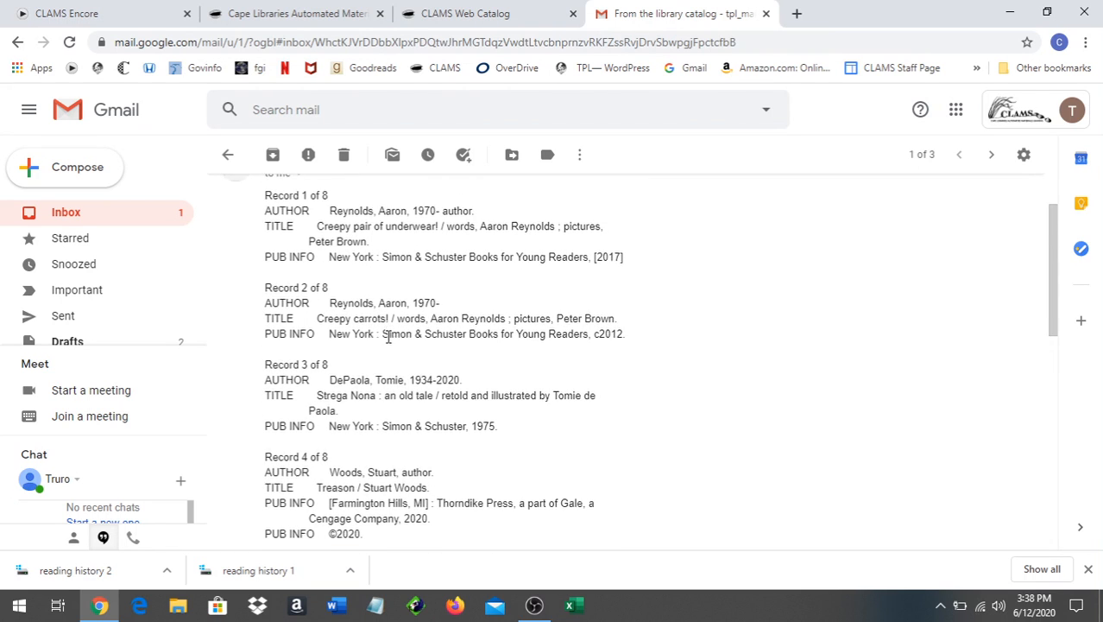
{"action": "scroll", "coordinate": [389, 337], "scroll_direction": "down", "scroll_amount": 5}
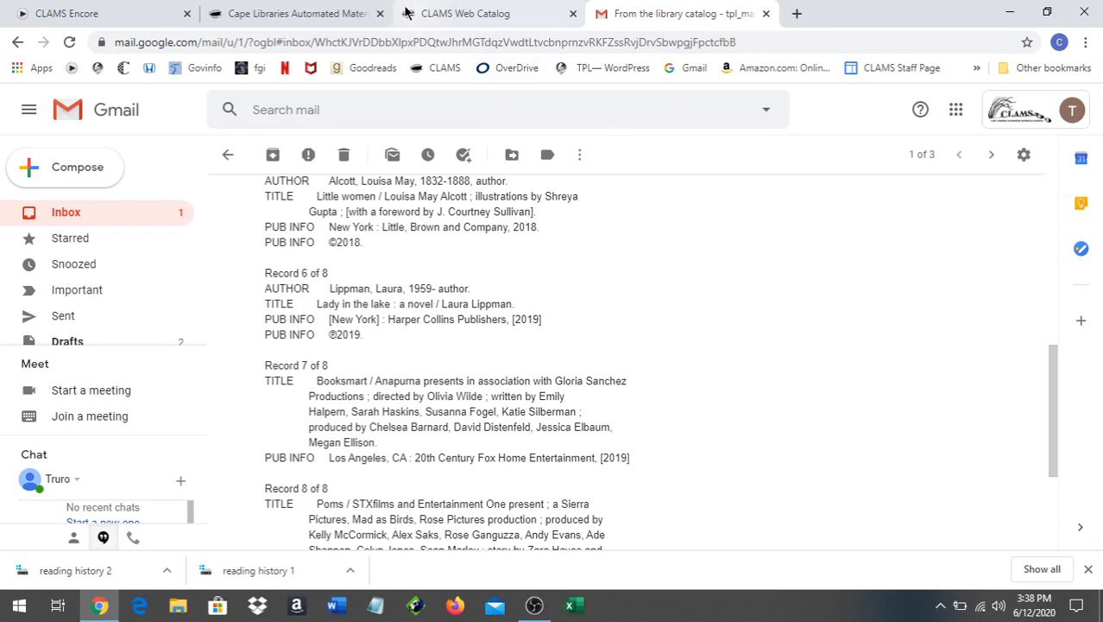
Switch to the library catalog and e-mail the exported list in MARC format to the library's e-mail address
{"action": "left_click", "coordinate": [316, 16]}
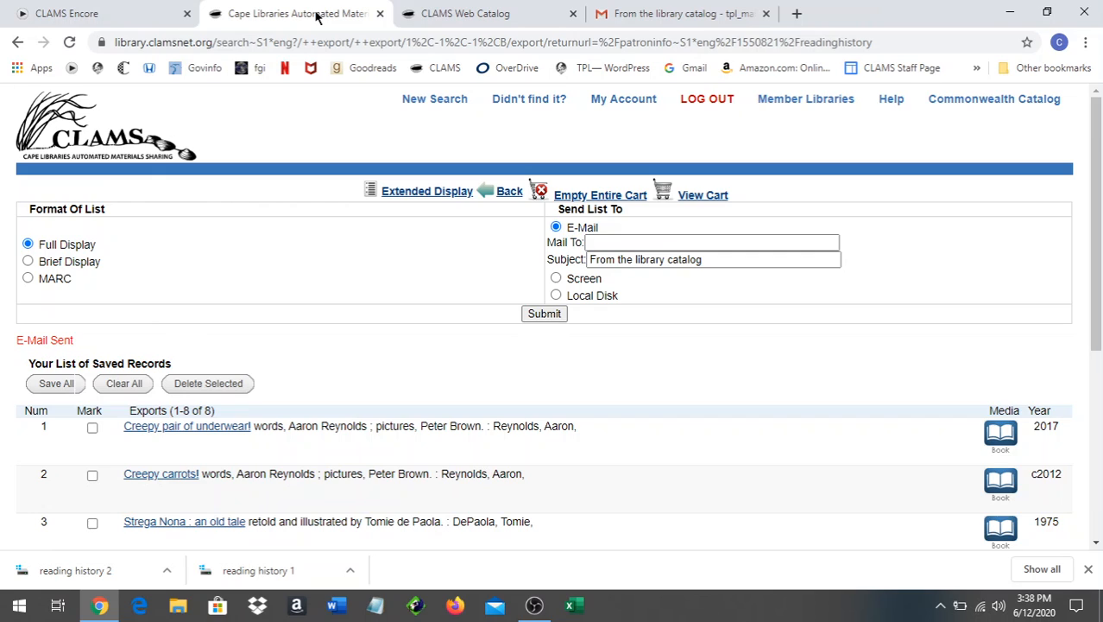
{"action": "left_click", "coordinate": [28, 279]}
{"action": "left_click", "coordinate": [604, 243]}
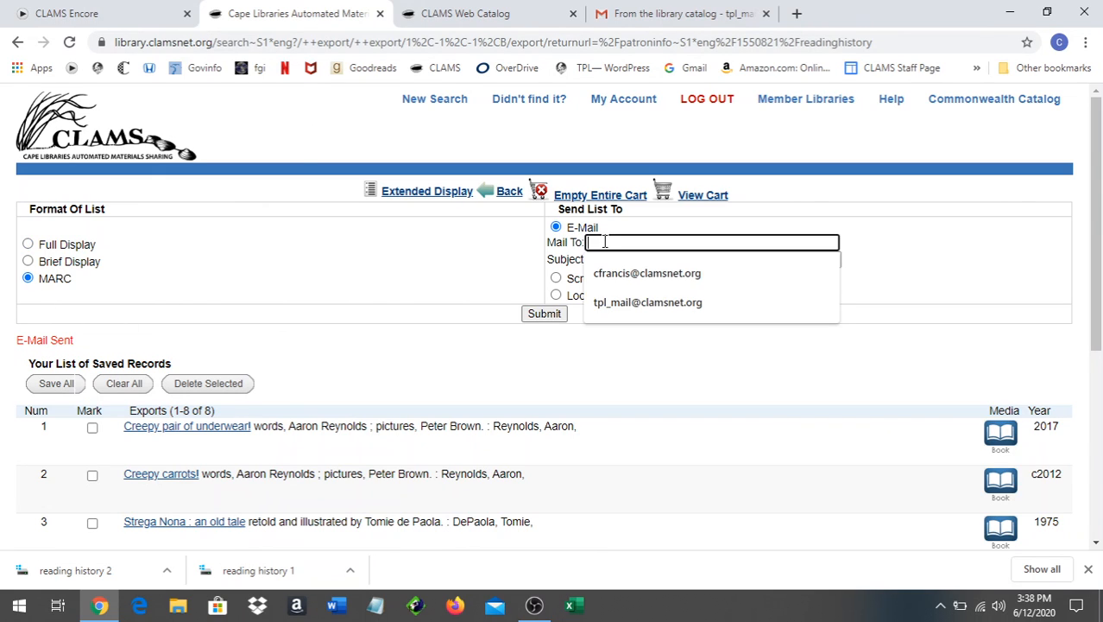
{"action": "left_click", "coordinate": [616, 304]}
{"action": "left_click", "coordinate": [546, 315]}
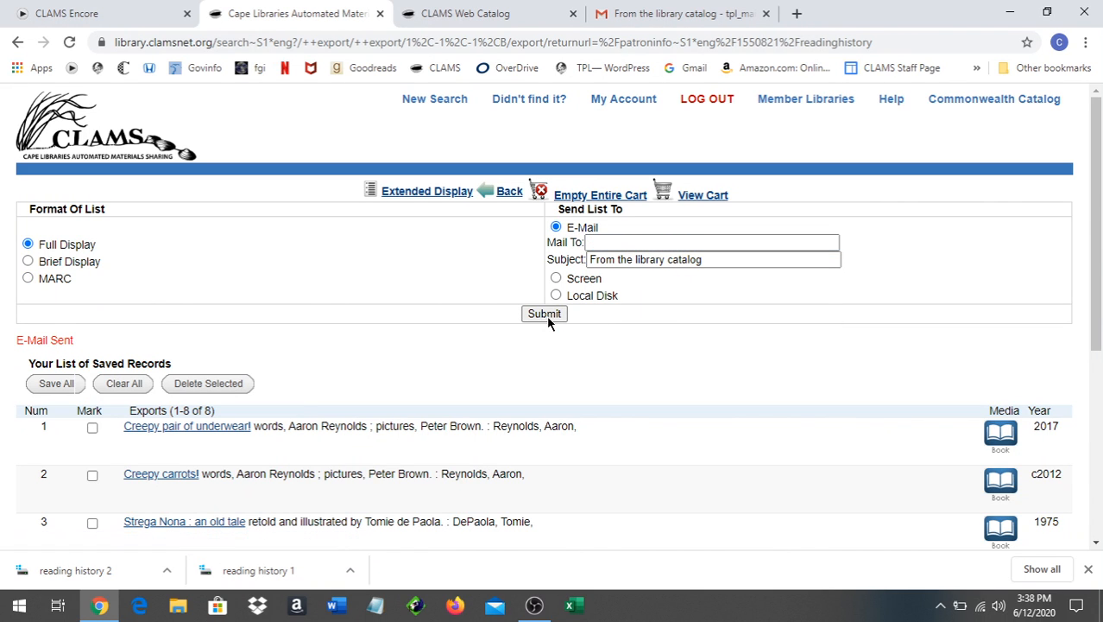
Switch to Gmail, return to the inbox and open the newest "From the library catalog" message
{"action": "left_click", "coordinate": [669, 13]}
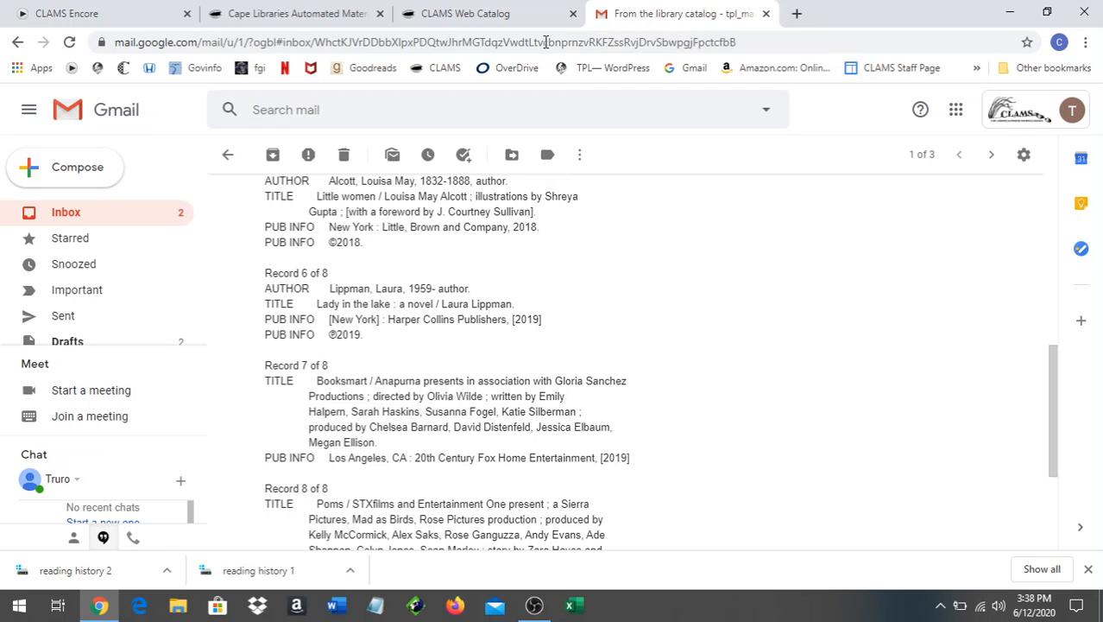
{"action": "left_click", "coordinate": [227, 155]}
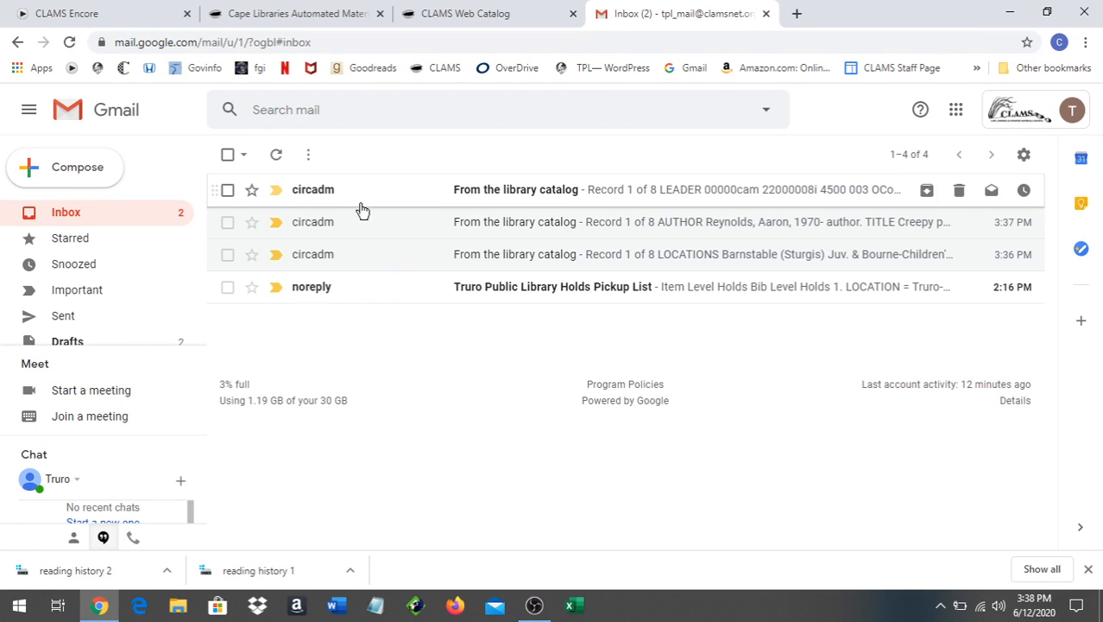
{"action": "left_click", "coordinate": [519, 198]}
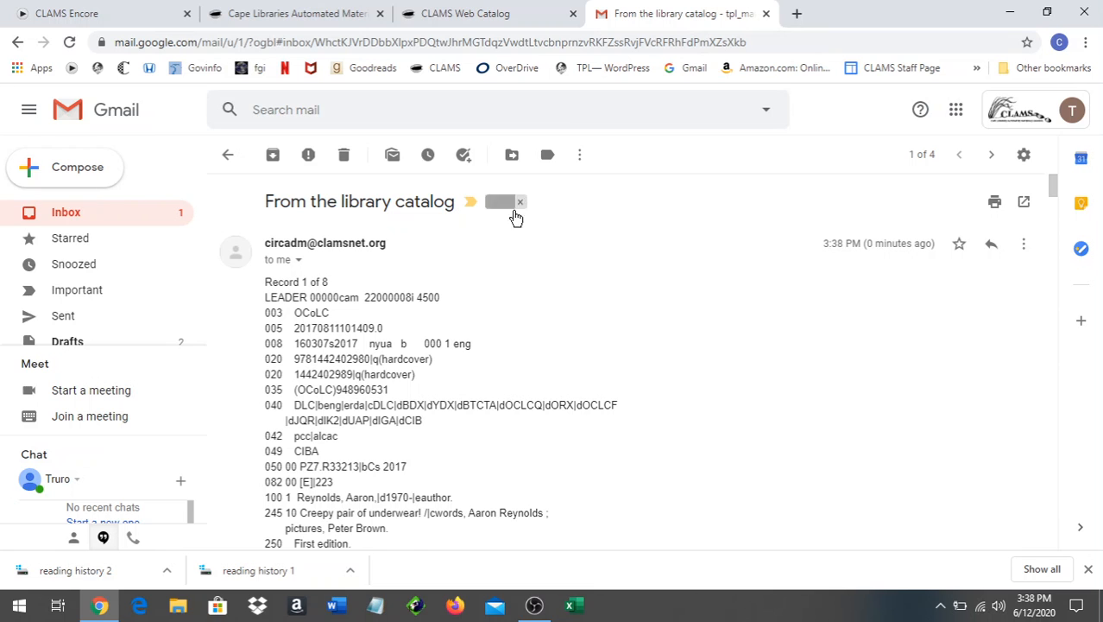
Examine how the MARC records are laid out in the open message, including their field codes and subject entries
{"action": "scroll", "coordinate": [538, 319], "scroll_direction": "down", "scroll_amount": 2}
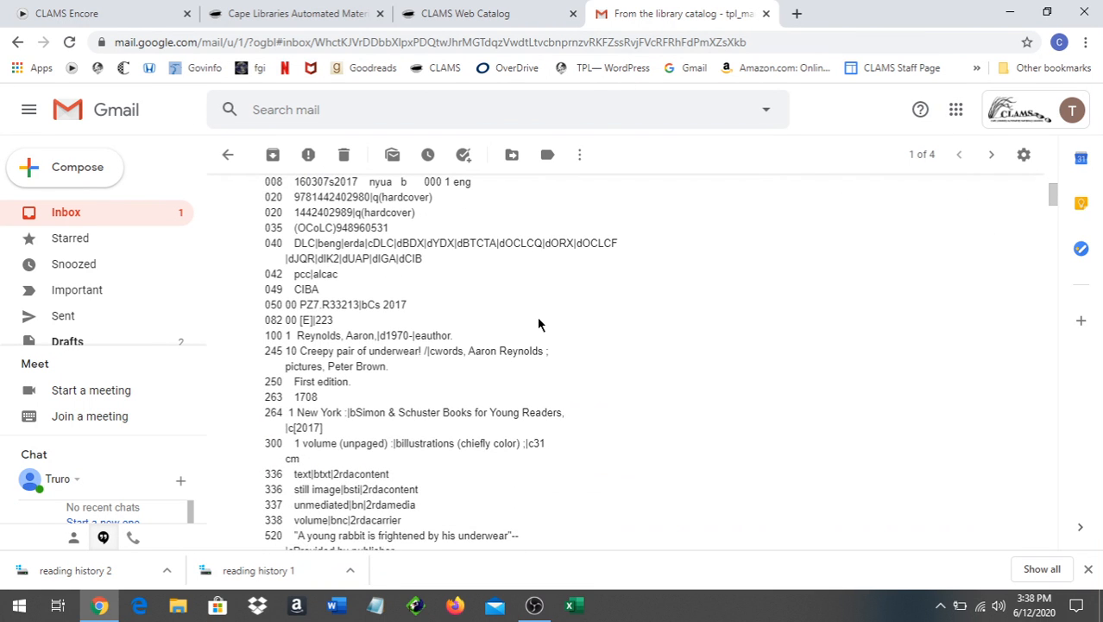
{"action": "scroll", "coordinate": [538, 324], "scroll_direction": "down", "scroll_amount": 3}
{"action": "scroll", "coordinate": [538, 324], "scroll_direction": "down", "scroll_amount": 3}
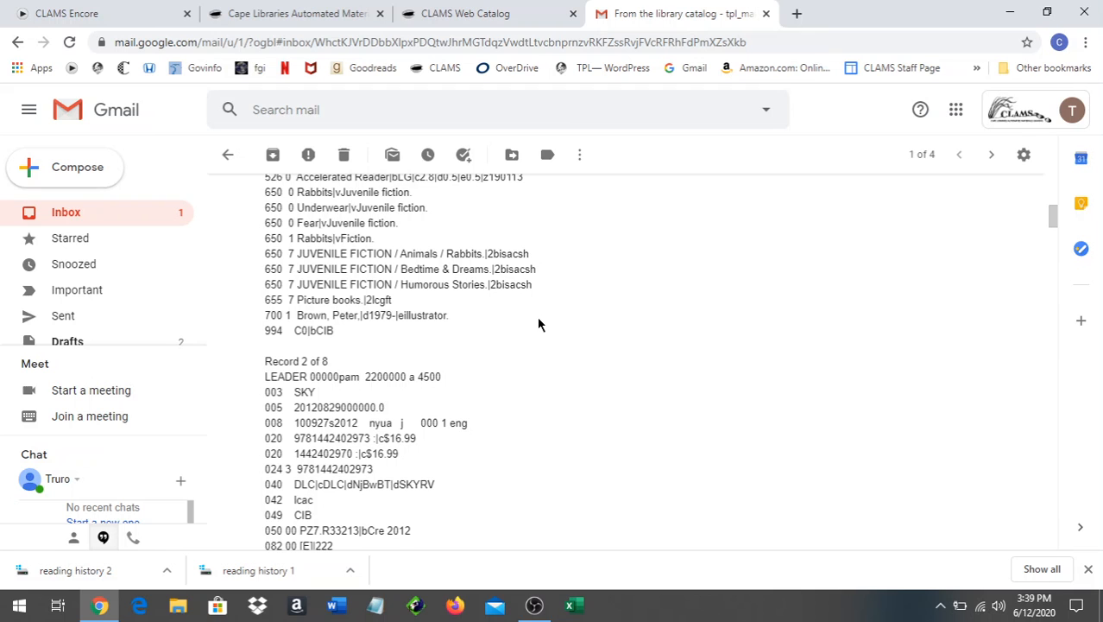
{"action": "scroll", "coordinate": [538, 323], "scroll_direction": "down", "scroll_amount": 1}
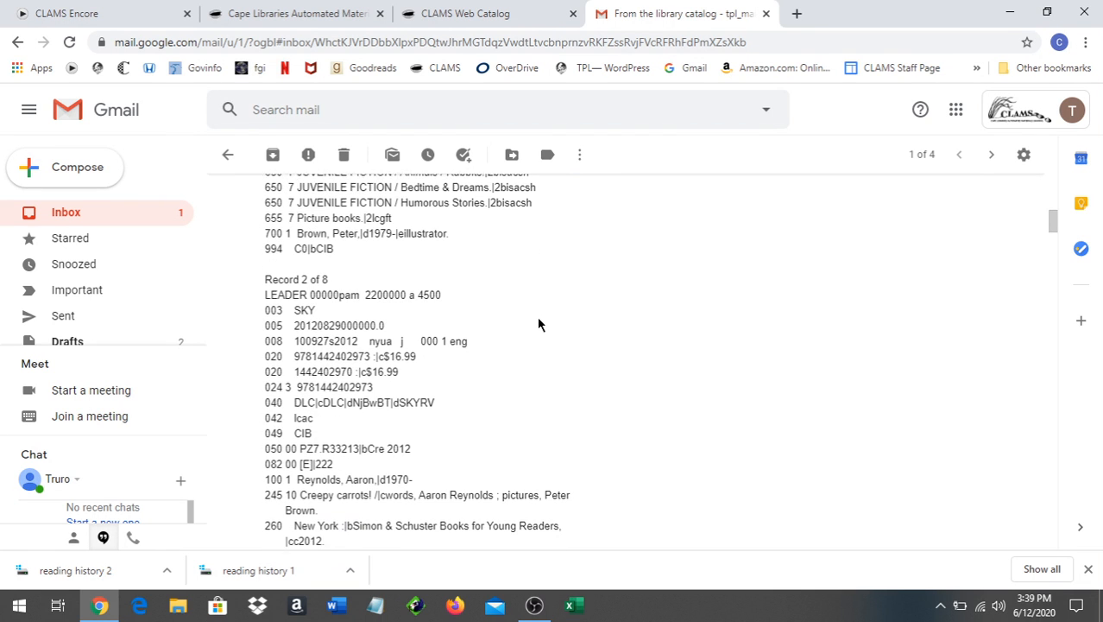
{"action": "scroll", "coordinate": [538, 324], "scroll_direction": "down", "scroll_amount": 1}
{"action": "scroll", "coordinate": [537, 324], "scroll_direction": "down", "scroll_amount": 2}
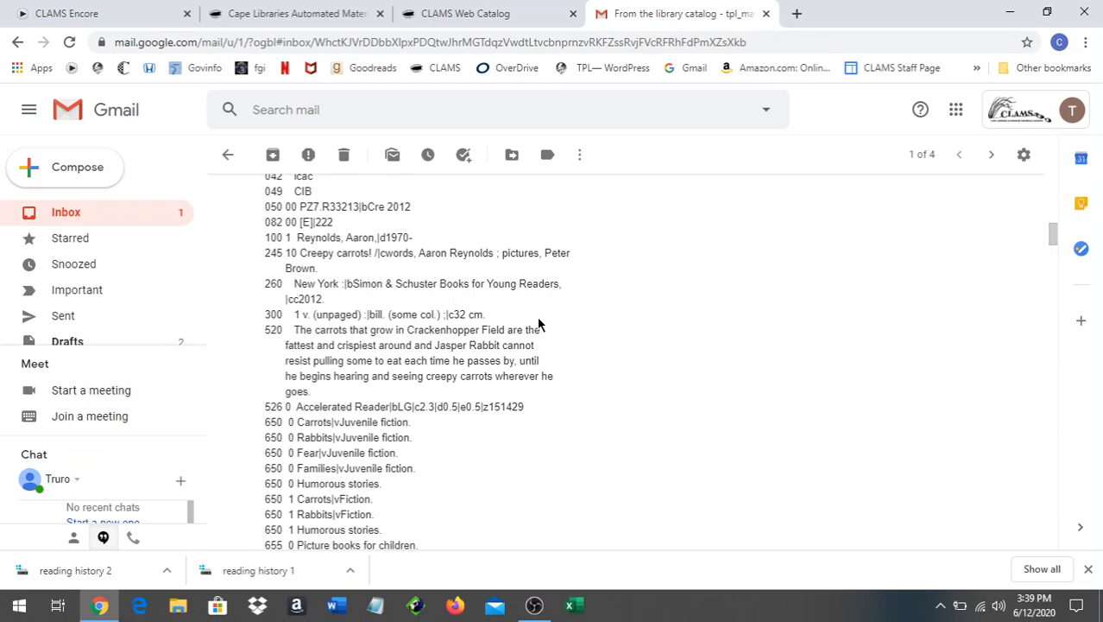
{"action": "scroll", "coordinate": [538, 324], "scroll_direction": "down", "scroll_amount": 2}
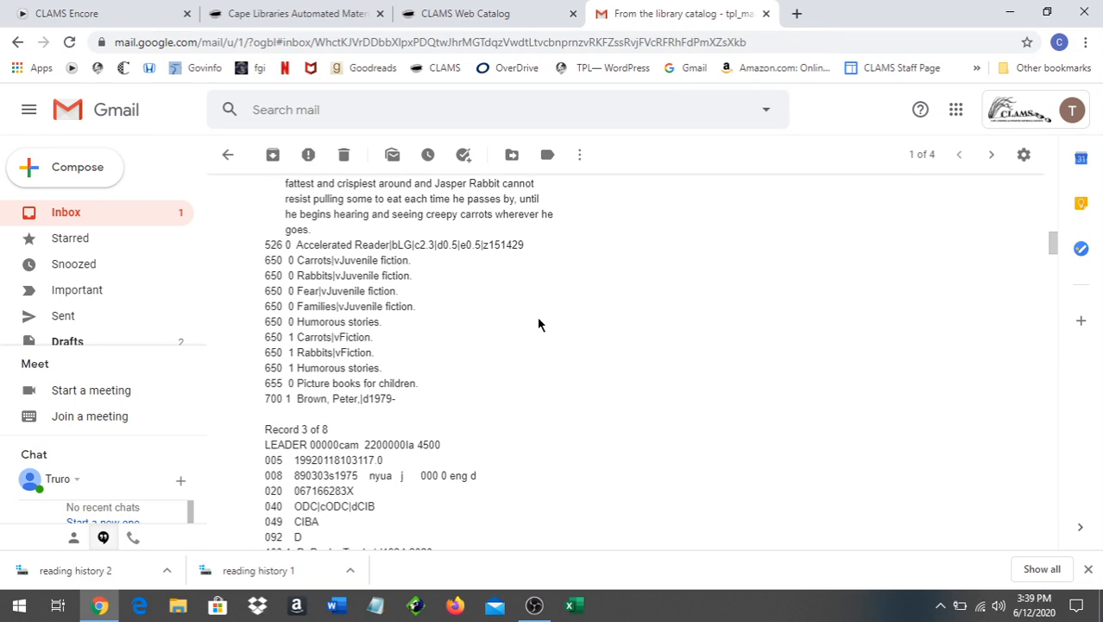
{"action": "scroll", "coordinate": [538, 324], "scroll_direction": "down", "scroll_amount": 1}
{"action": "scroll", "coordinate": [538, 324], "scroll_direction": "down", "scroll_amount": 2}
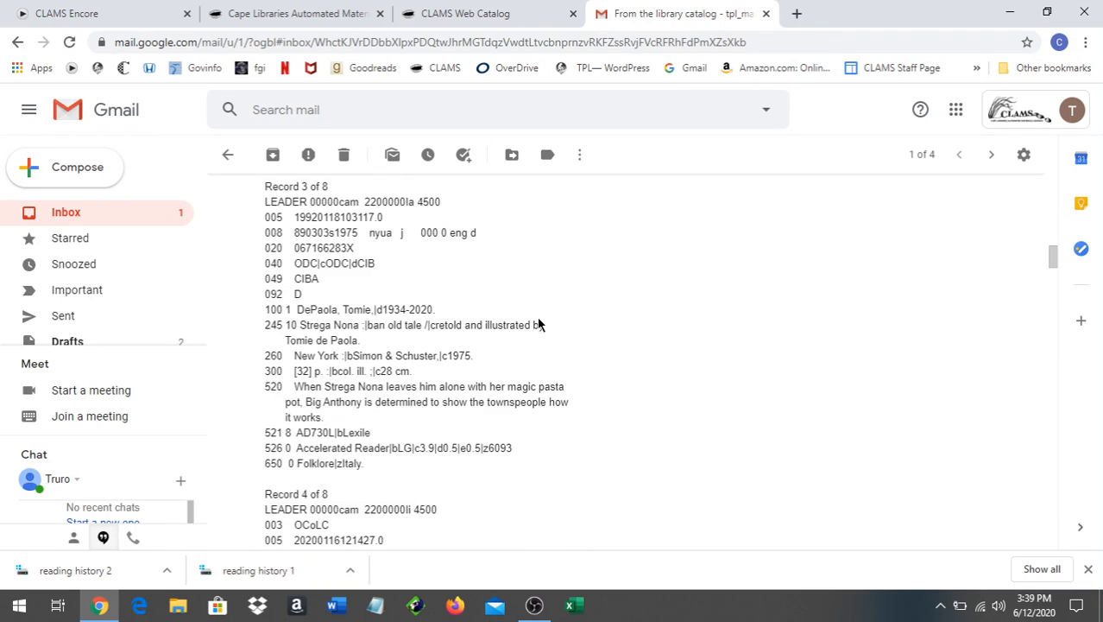
{"action": "scroll", "coordinate": [538, 323], "scroll_direction": "down", "scroll_amount": 1}
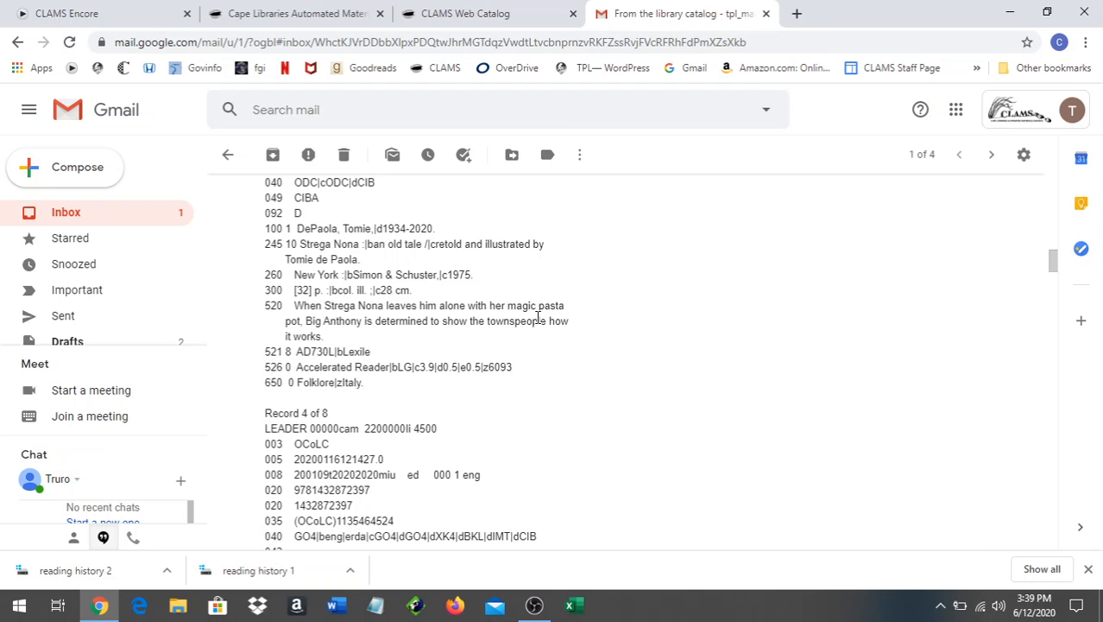
{"action": "scroll", "coordinate": [538, 319], "scroll_direction": "down", "scroll_amount": 4}
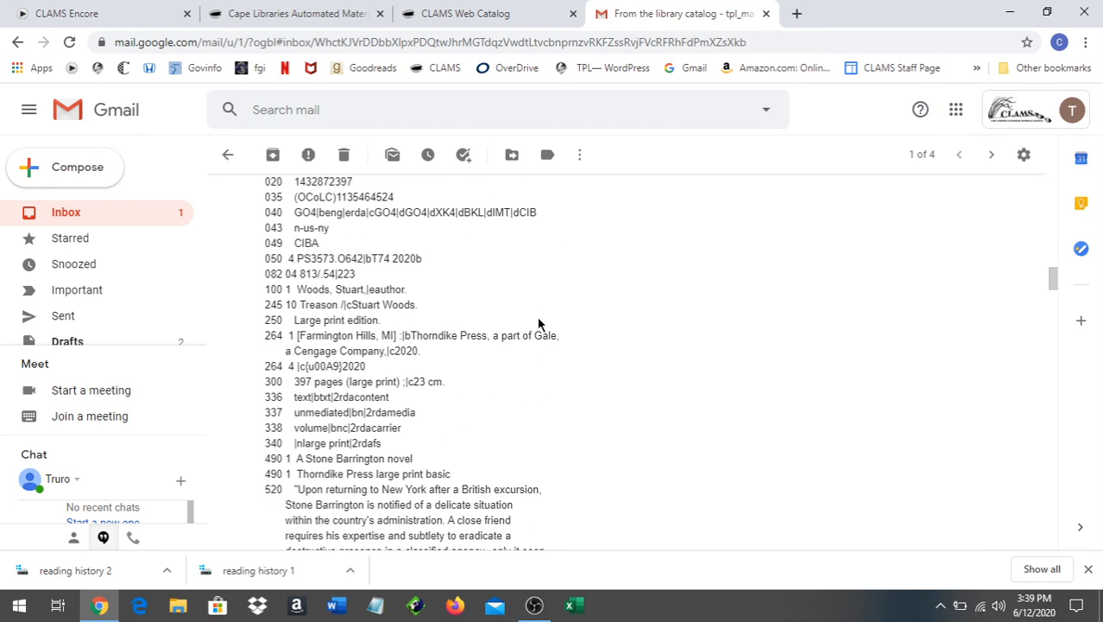
{"action": "scroll", "coordinate": [538, 323], "scroll_direction": "up", "scroll_amount": 7}
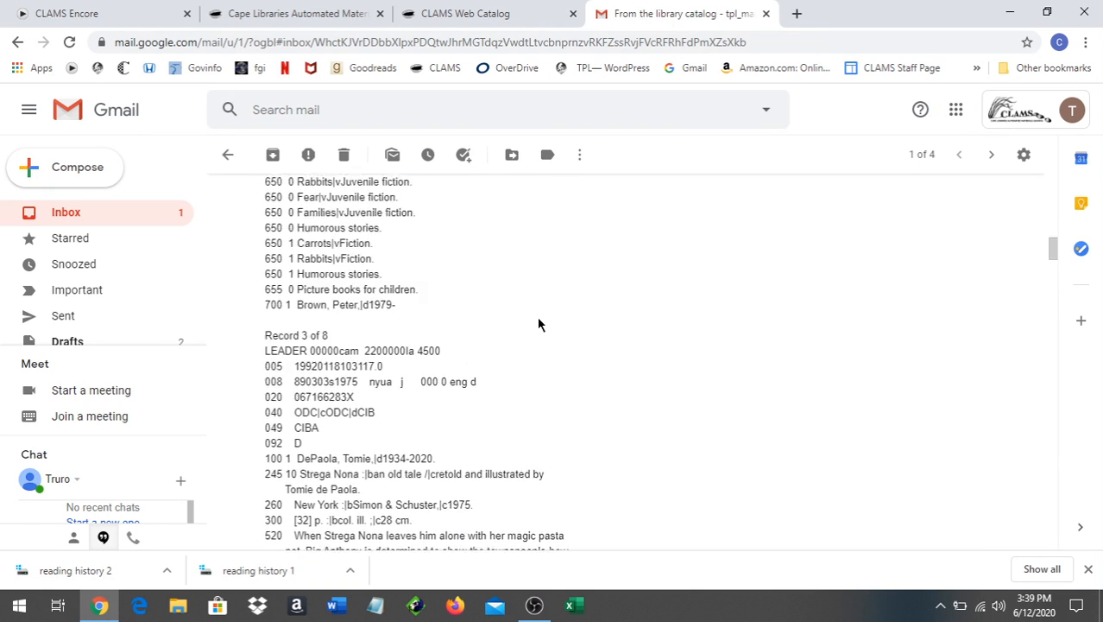
{"action": "scroll", "coordinate": [538, 324], "scroll_direction": "up", "scroll_amount": 7}
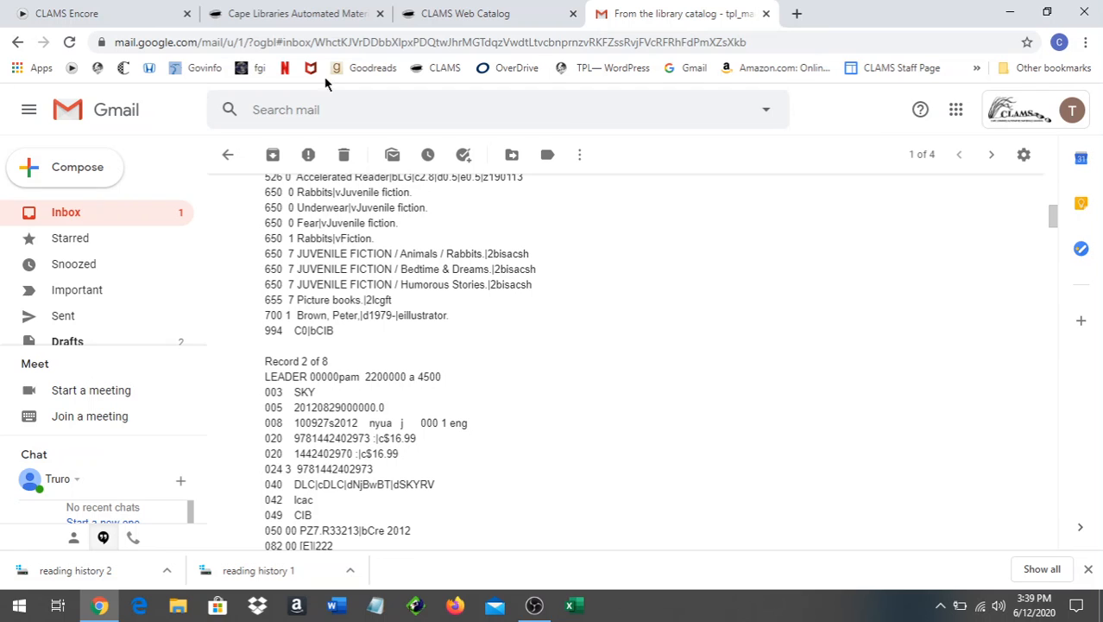
Switch to the library catalog's export page, set the list format to Brief Display and open the e-mail recipient field for entry
{"action": "left_click", "coordinate": [302, 15]}
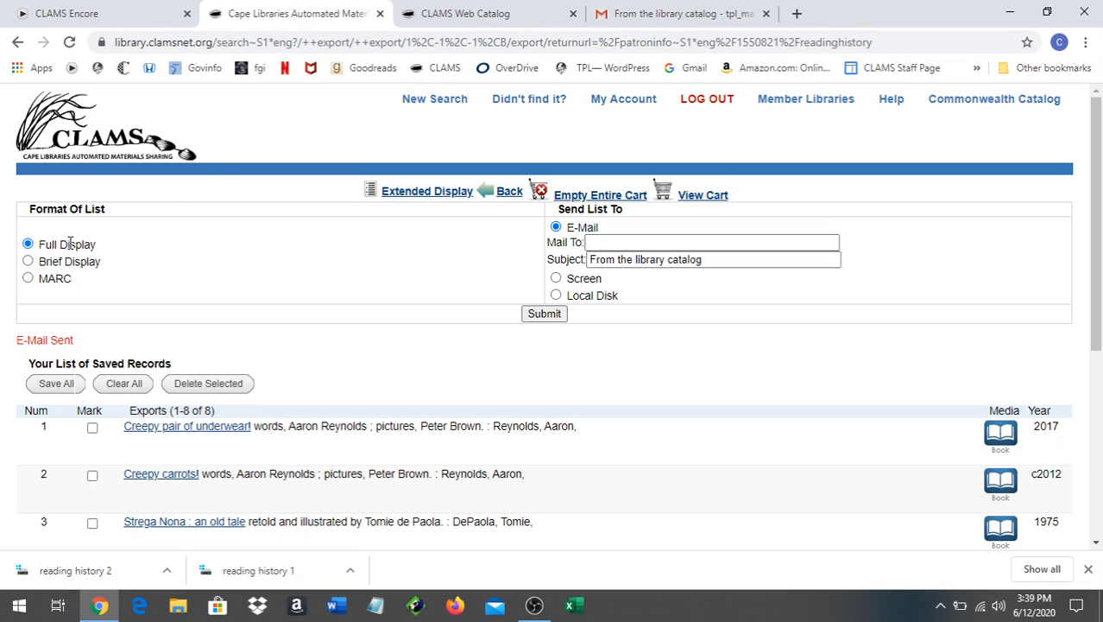
{"action": "left_click", "coordinate": [28, 263]}
{"action": "left_click", "coordinate": [641, 242]}
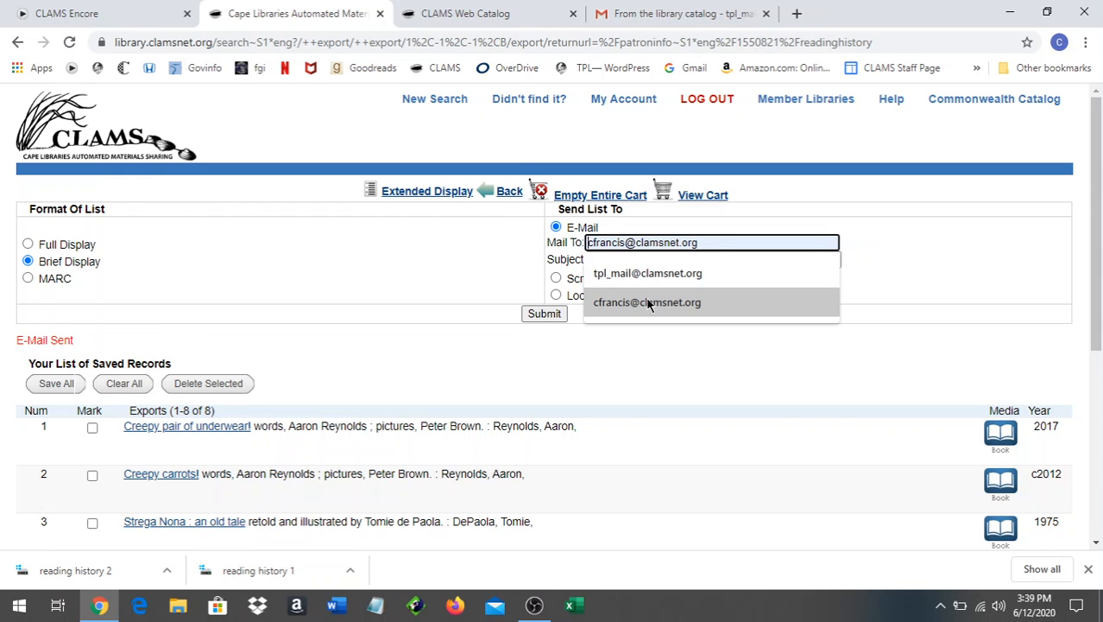
Switch to Gmail, bring up the print preview of the open MARC message, look through its pages and cancel printing
{"action": "left_click", "coordinate": [682, 14]}
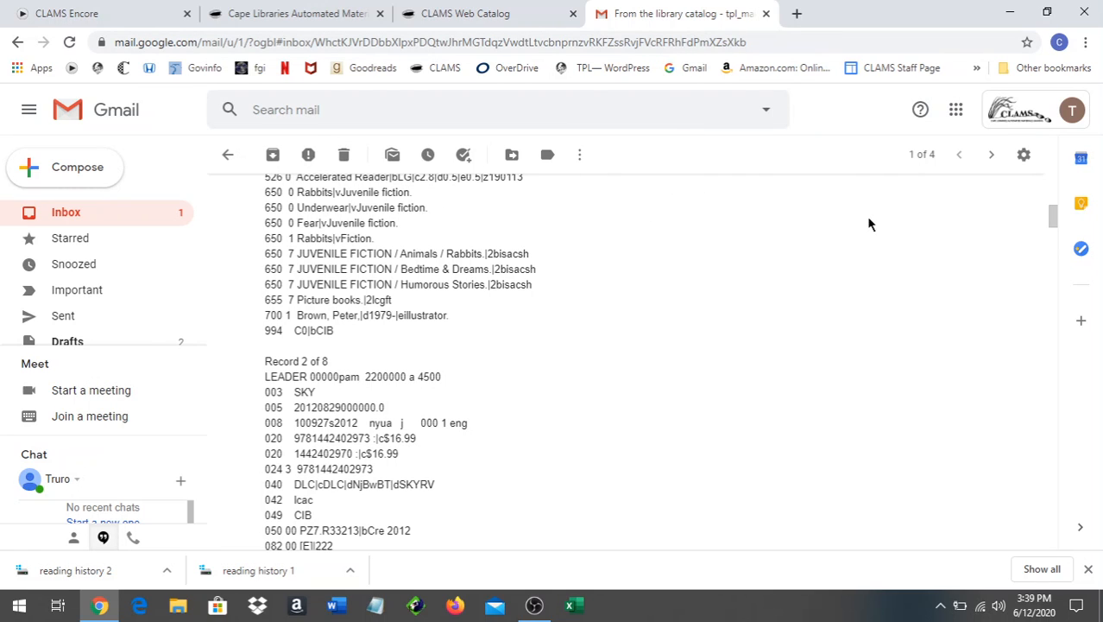
{"action": "left_click", "coordinate": [579, 155]}
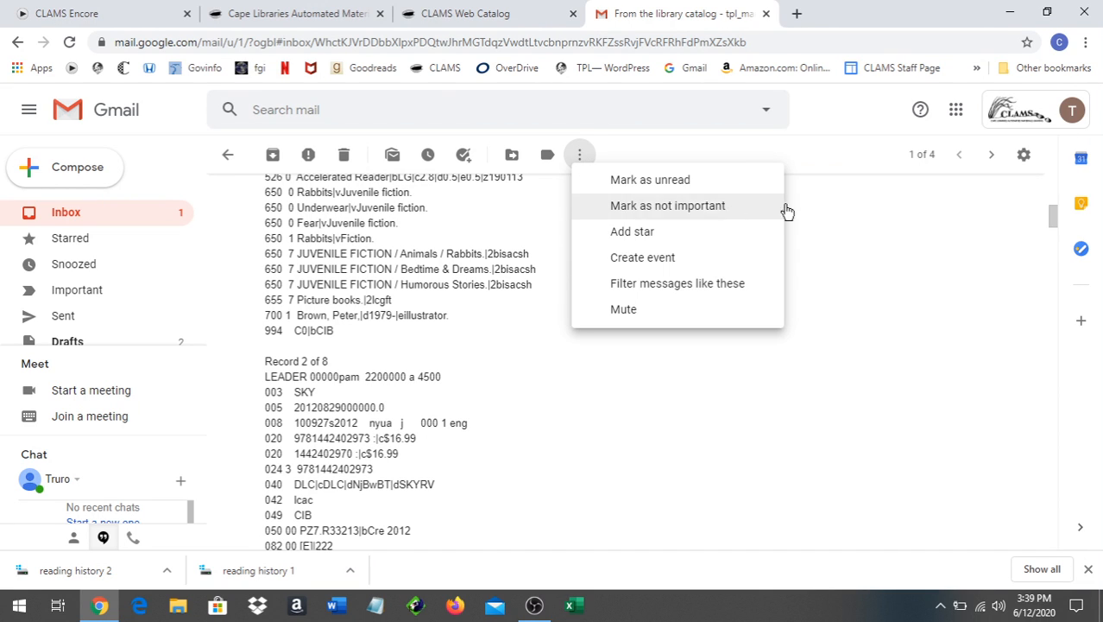
{"action": "left_click", "coordinate": [1022, 160]}
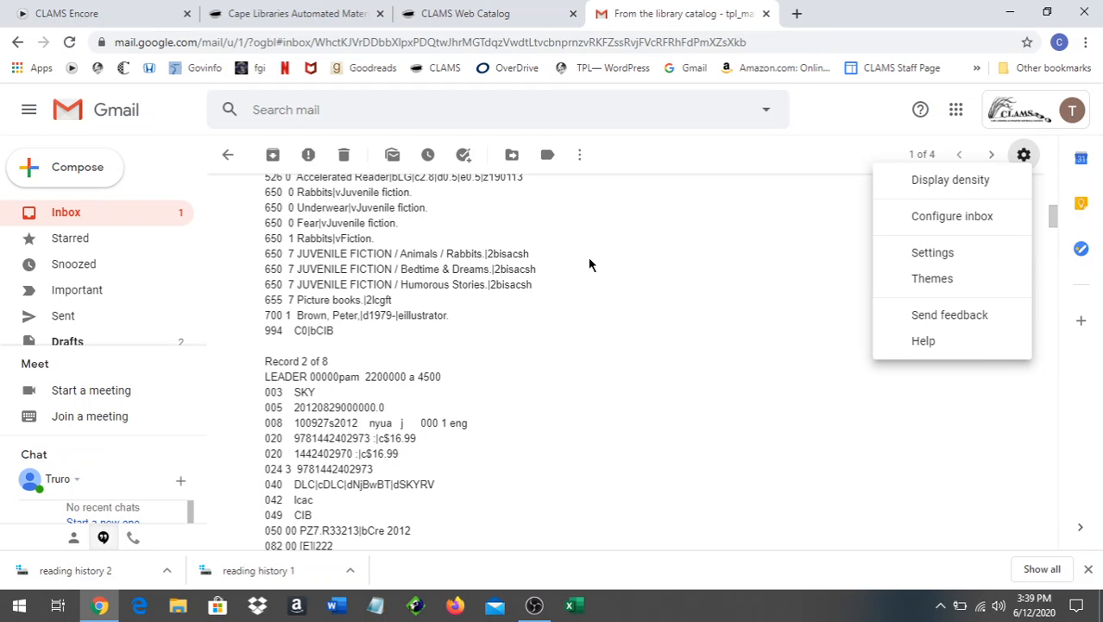
{"action": "left_click", "coordinate": [633, 266]}
{"action": "scroll", "coordinate": [638, 272], "scroll_direction": "up", "scroll_amount": 6}
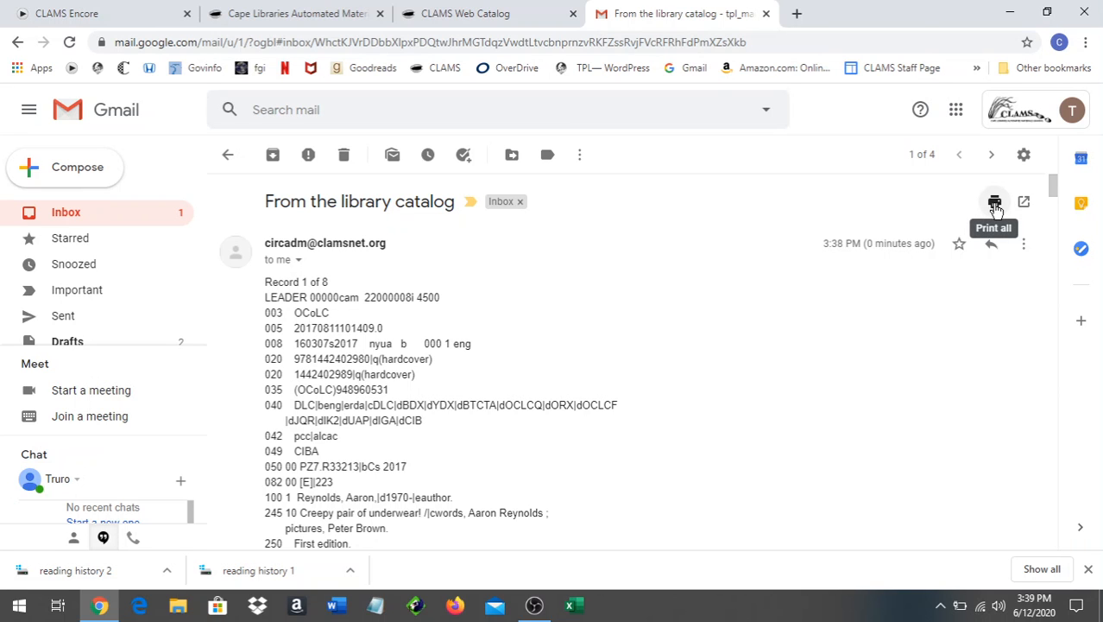
{"action": "left_click", "coordinate": [995, 205]}
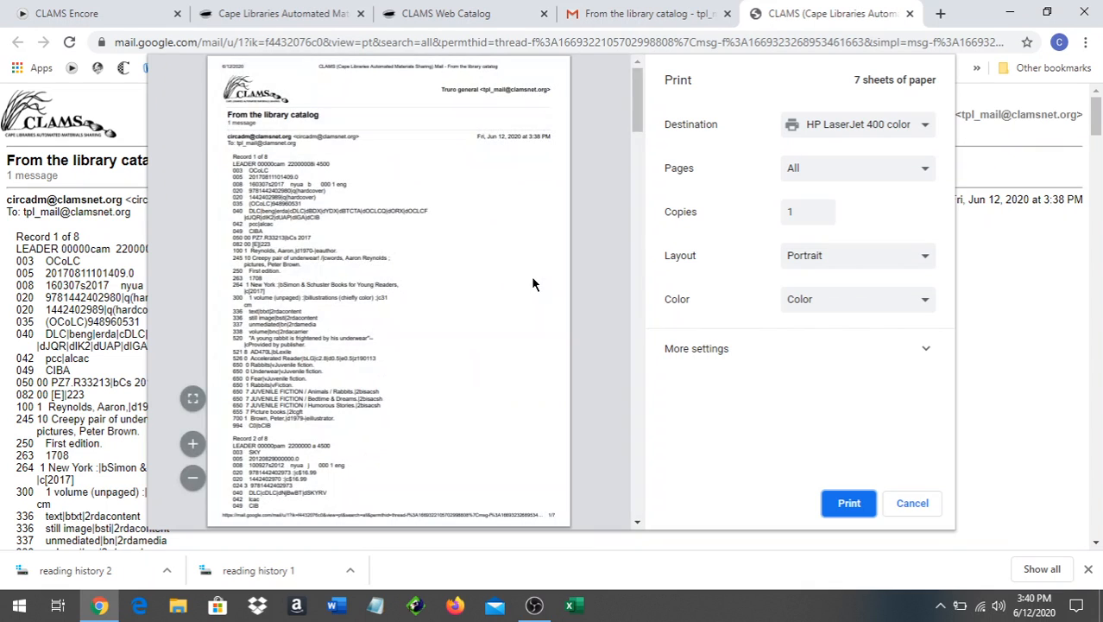
{"action": "scroll", "coordinate": [533, 281], "scroll_direction": "down", "scroll_amount": 5}
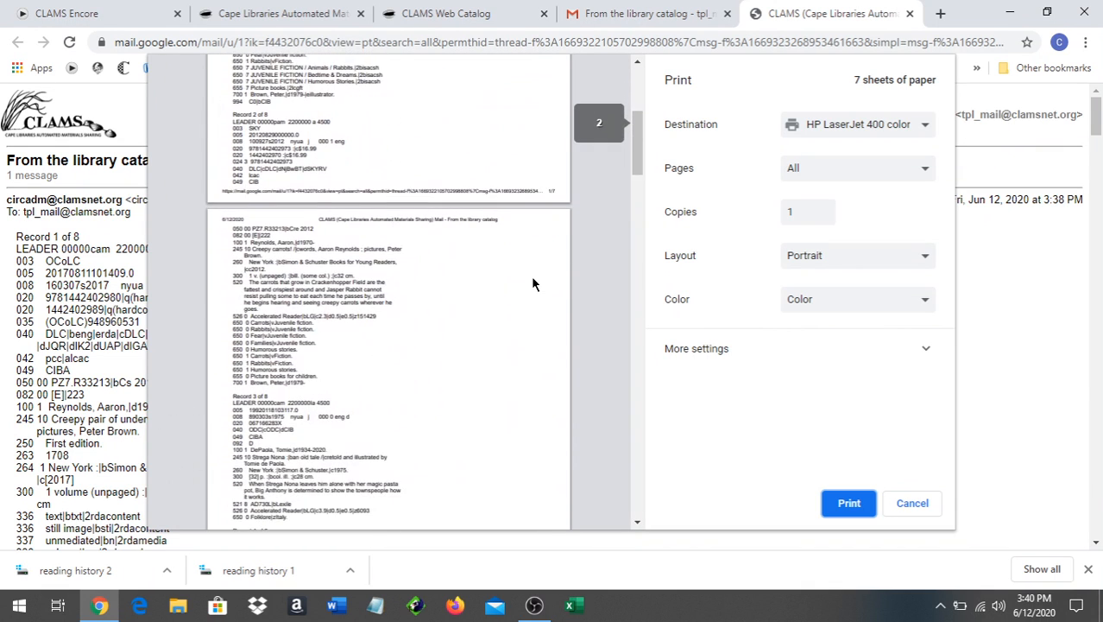
{"action": "scroll", "coordinate": [533, 280], "scroll_direction": "down", "scroll_amount": 3}
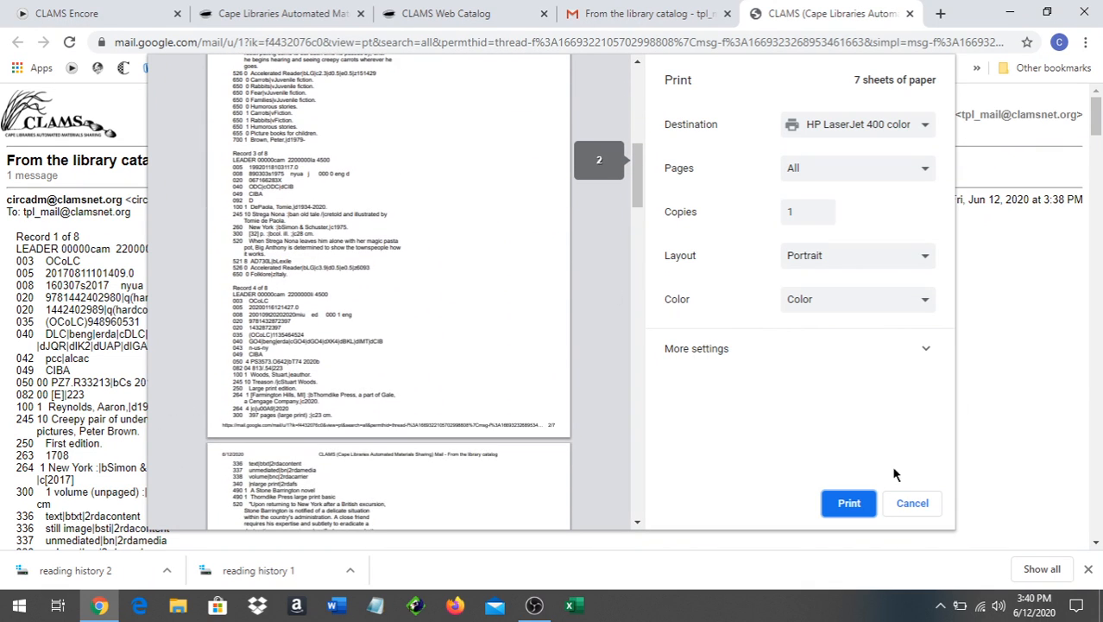
{"action": "left_click", "coordinate": [912, 505]}
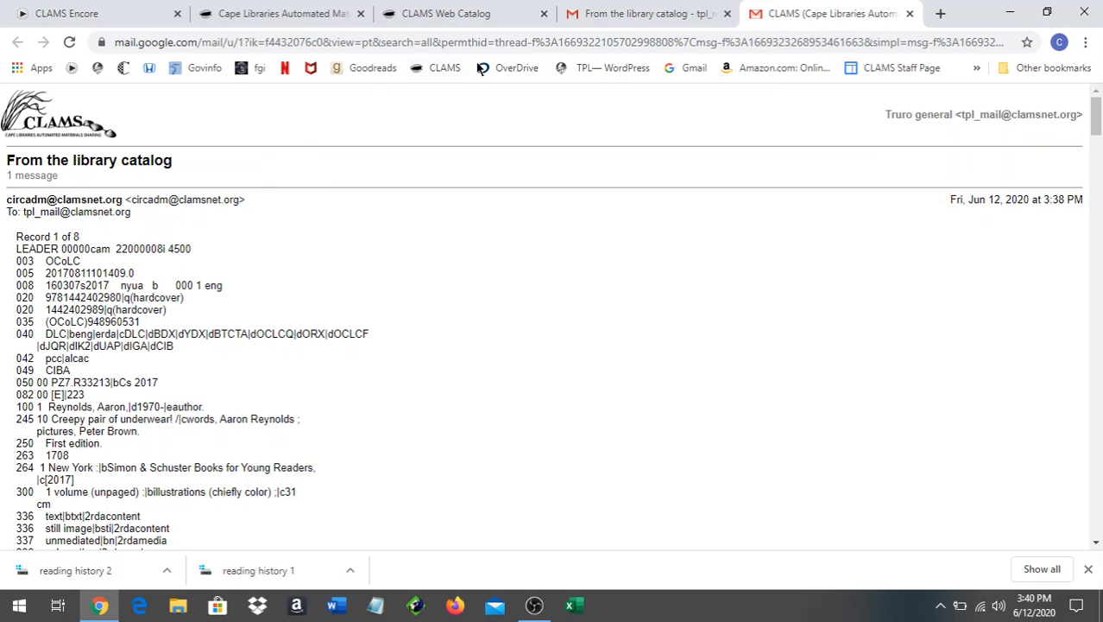
Return to the inbox, open the brief-display "From the library catalog" message, examine its print preview and cancel printing
{"action": "left_click", "coordinate": [630, 12]}
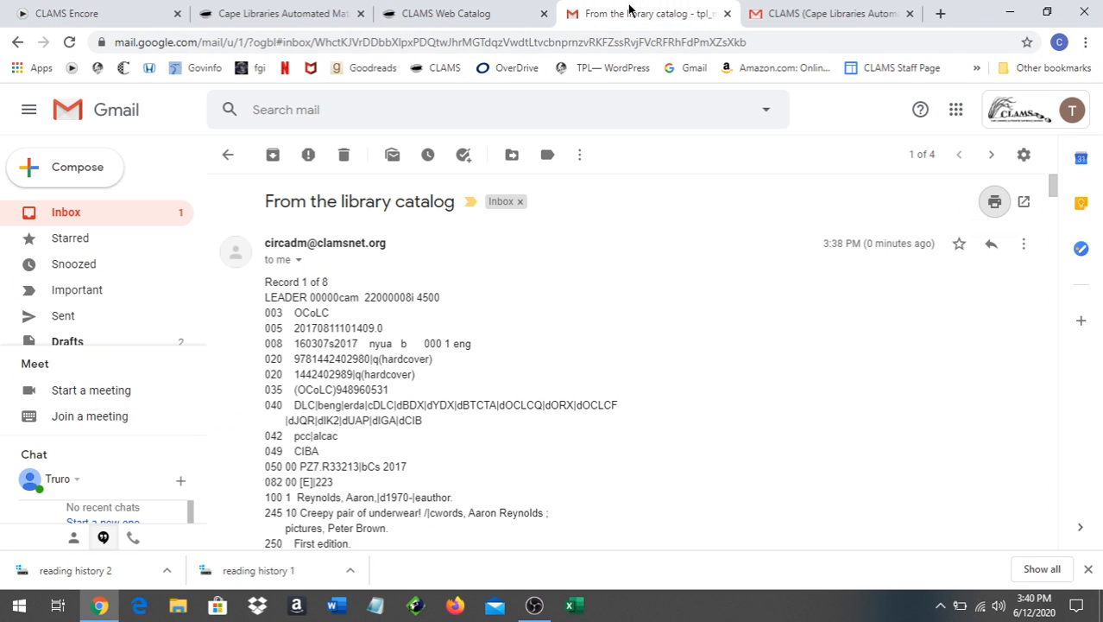
{"action": "left_click", "coordinate": [227, 156]}
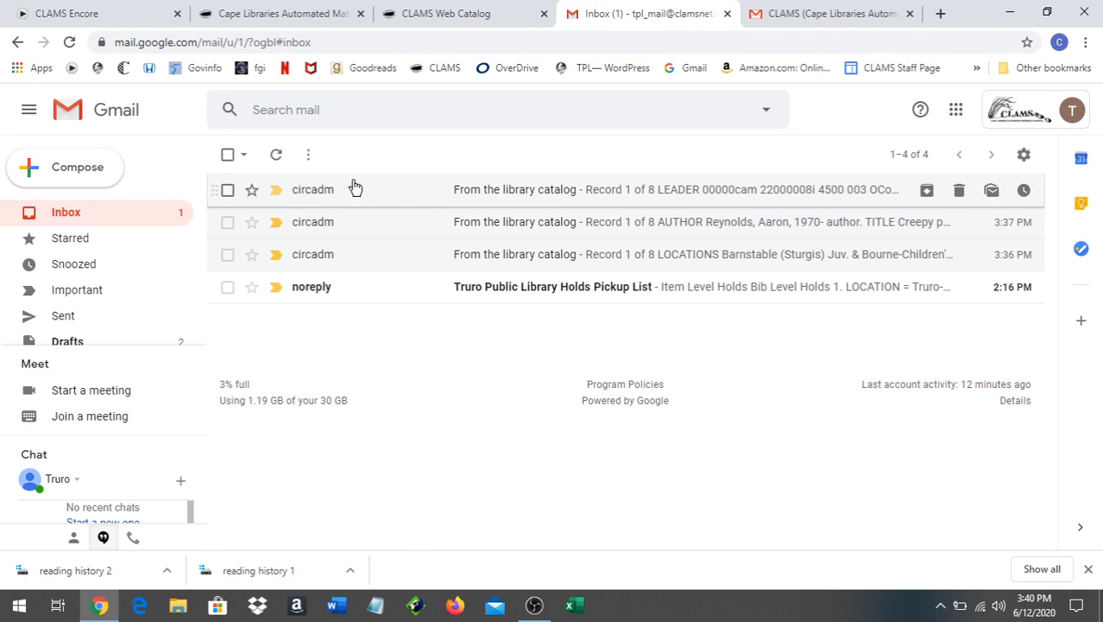
{"action": "left_click", "coordinate": [488, 226]}
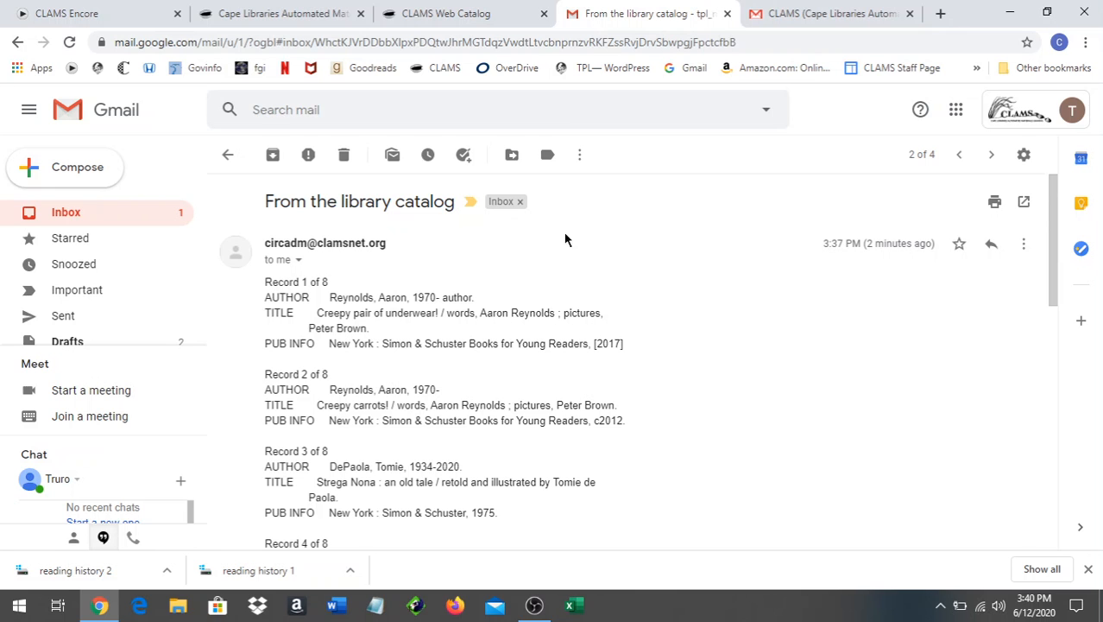
{"action": "left_click", "coordinate": [993, 202]}
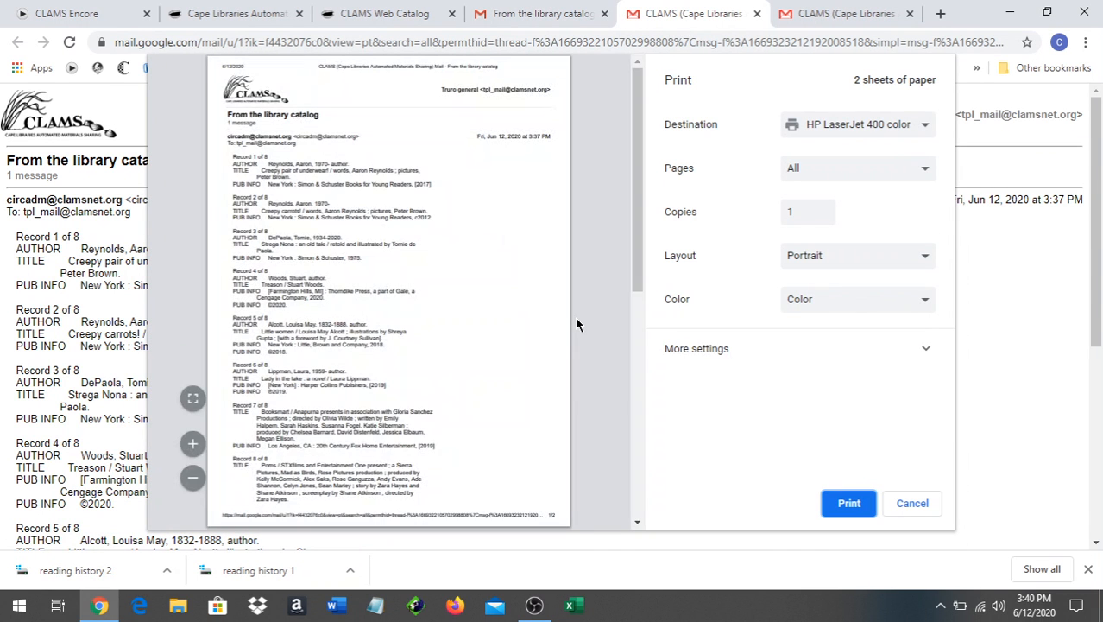
{"action": "scroll", "coordinate": [577, 324], "scroll_direction": "down", "scroll_amount": 4}
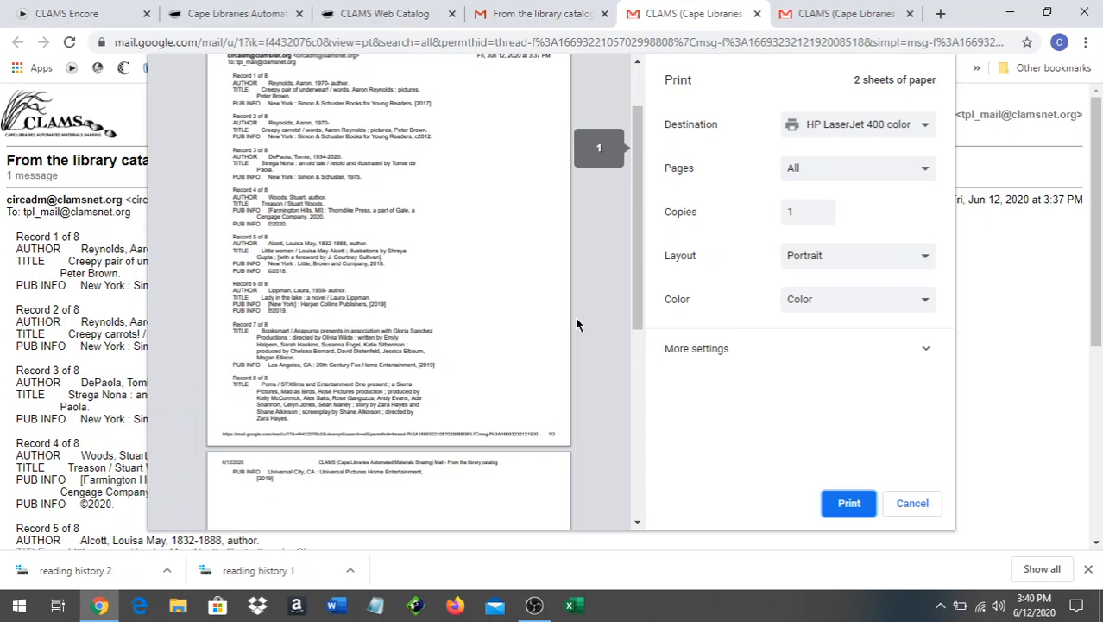
{"action": "scroll", "coordinate": [523, 324], "scroll_direction": "up", "scroll_amount": 4}
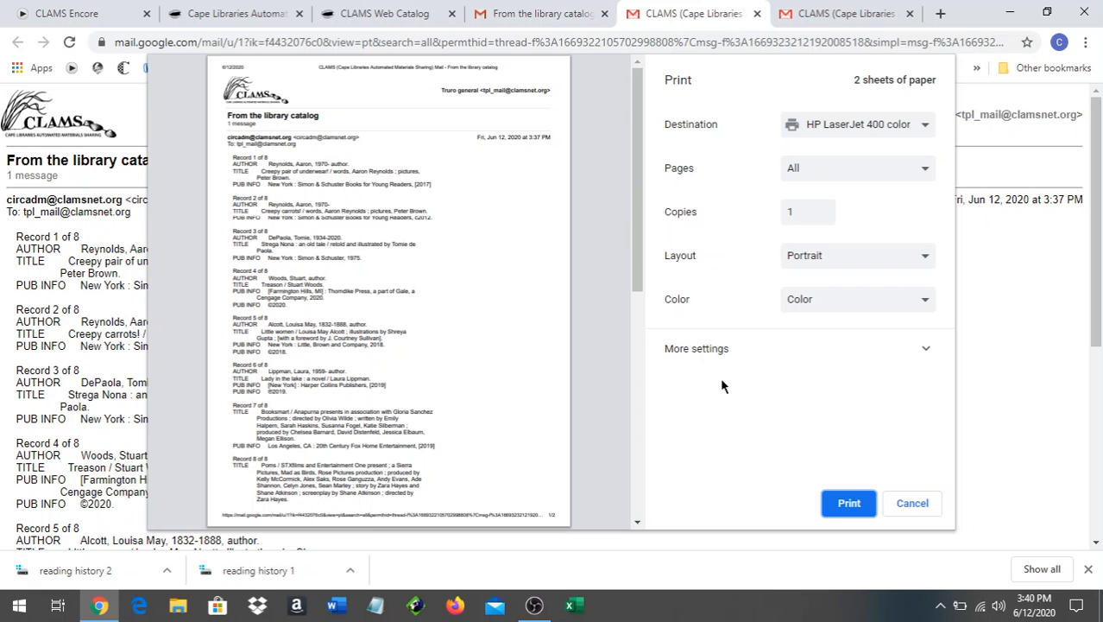
{"action": "left_click", "coordinate": [901, 505]}
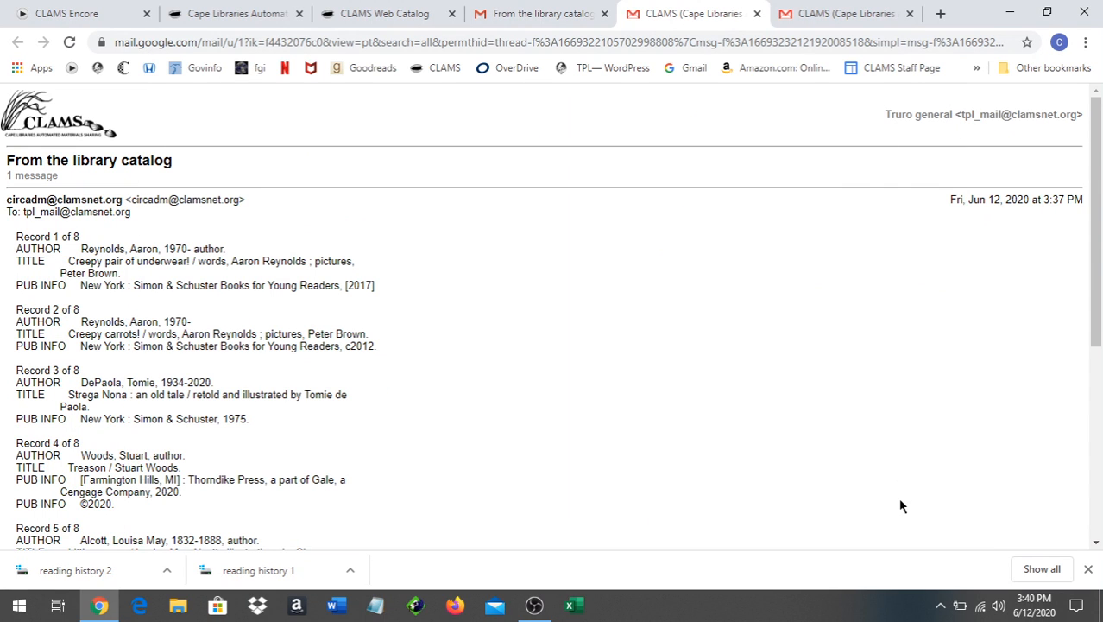
Close both print-view pages and the Gmail page
{"action": "left_click", "coordinate": [758, 15]}
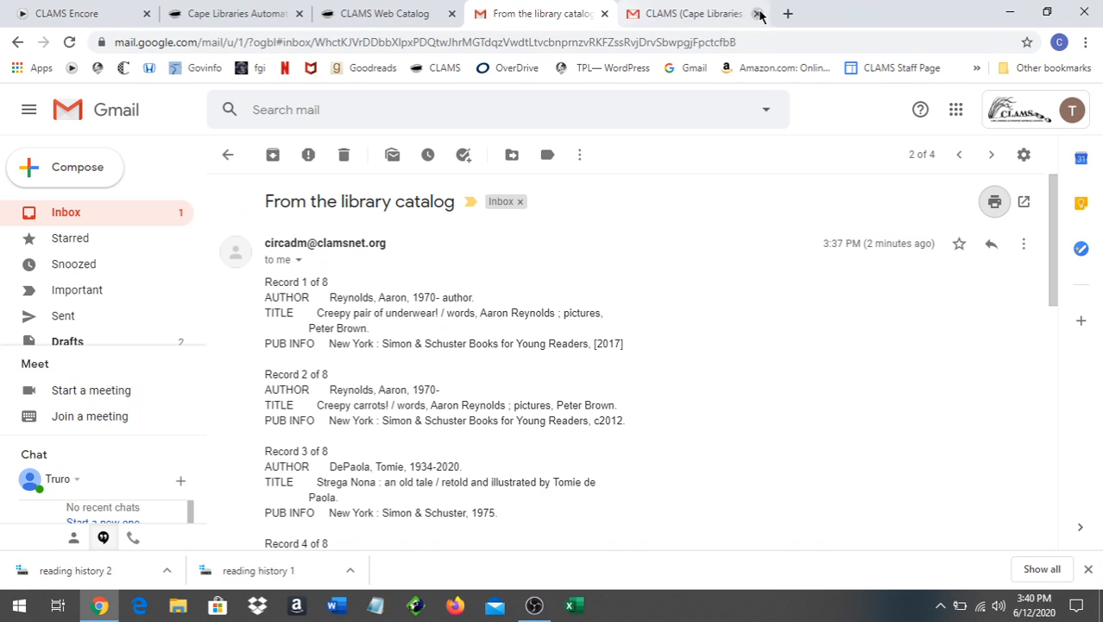
{"action": "left_click", "coordinate": [758, 14]}
{"action": "left_click", "coordinate": [758, 15]}
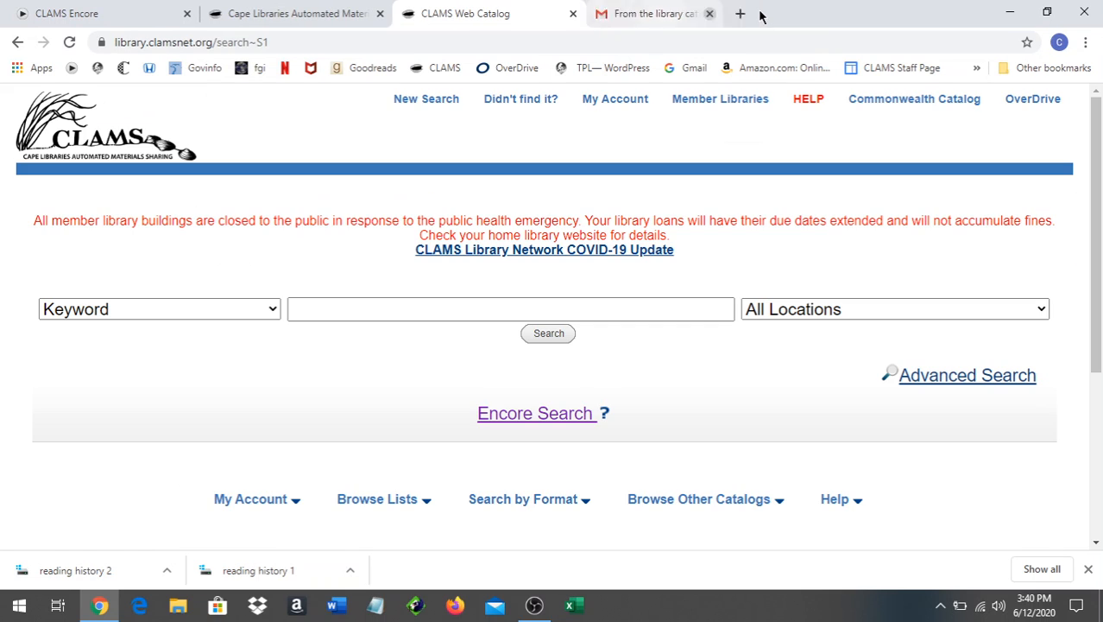
Return to the catalog's export page, output the list to Screen in Brief Display and look through its records
{"action": "left_click", "coordinate": [281, 15]}
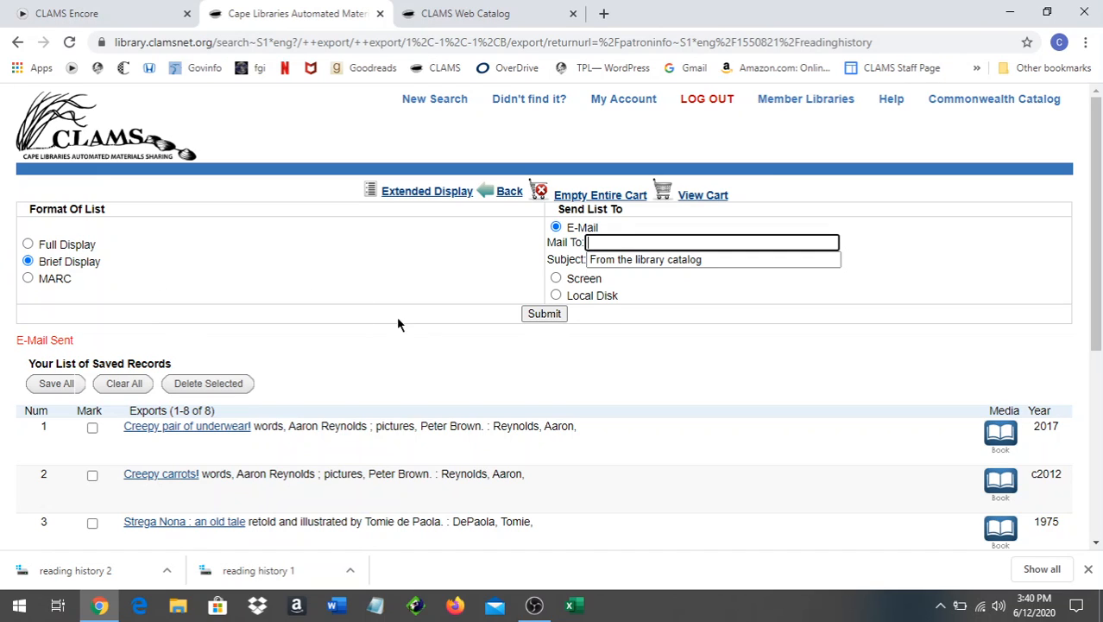
{"action": "left_click", "coordinate": [556, 278]}
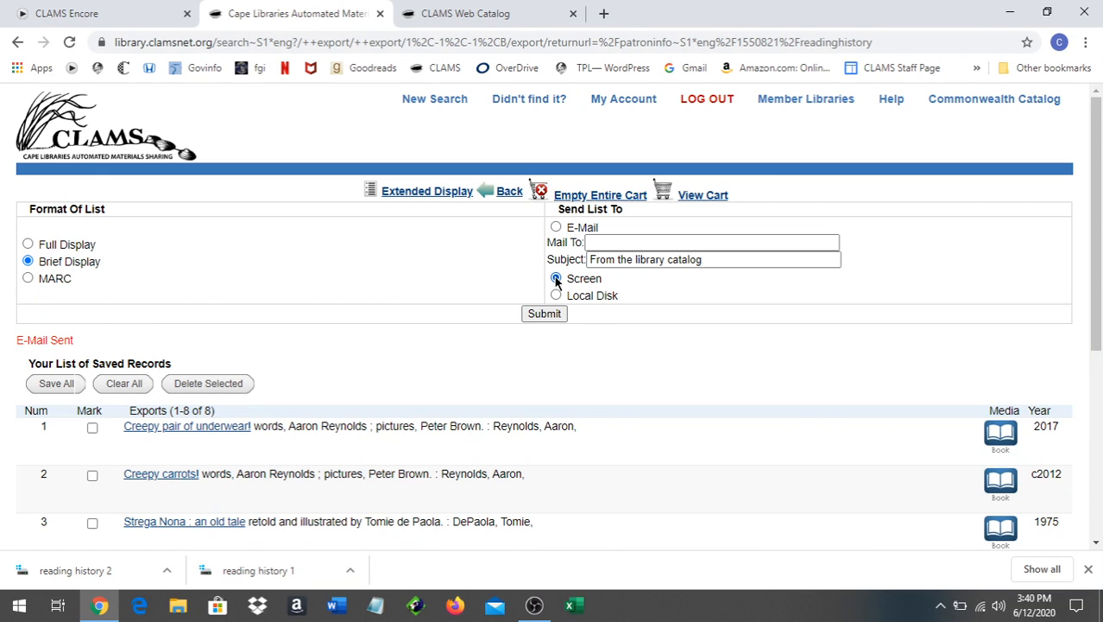
{"action": "left_click", "coordinate": [545, 313]}
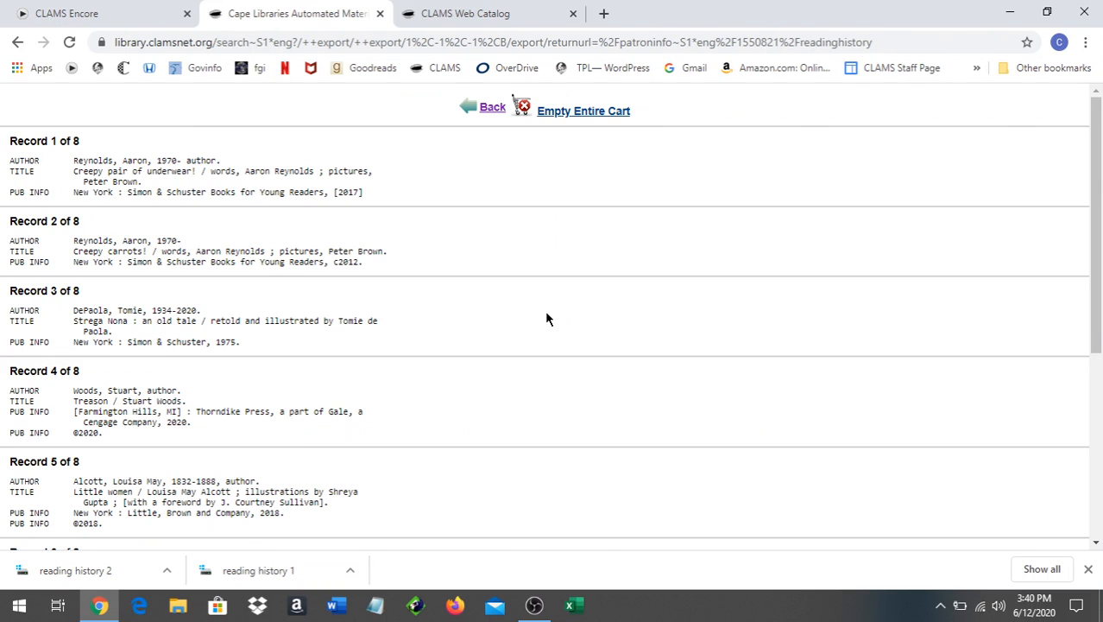
{"action": "scroll", "coordinate": [546, 319], "scroll_direction": "down", "scroll_amount": 4}
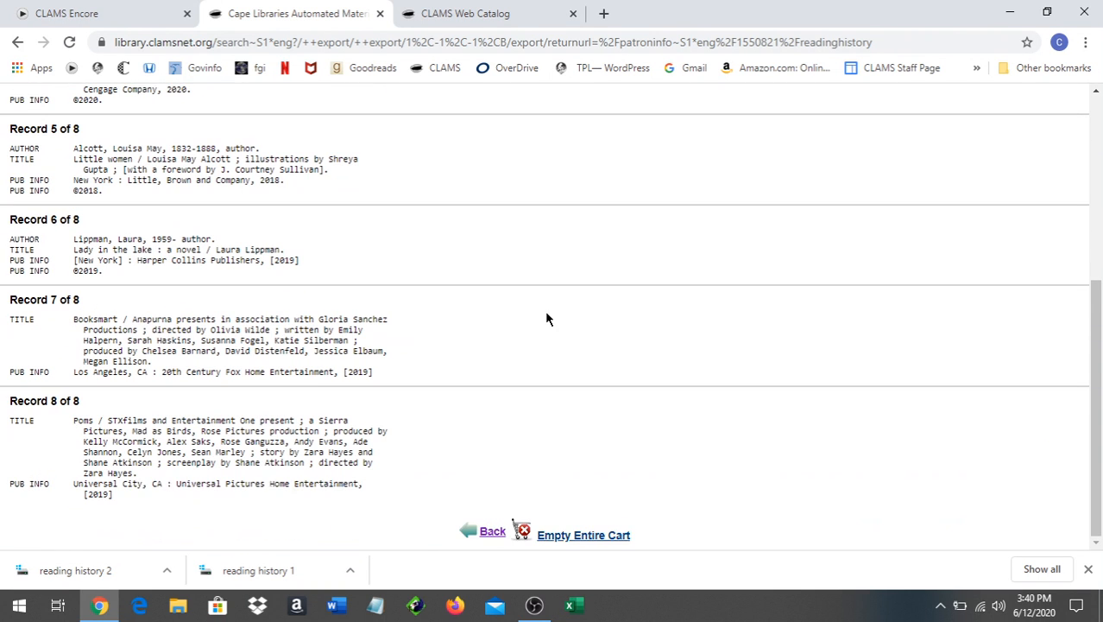
{"action": "scroll", "coordinate": [546, 319], "scroll_direction": "up", "scroll_amount": 5}
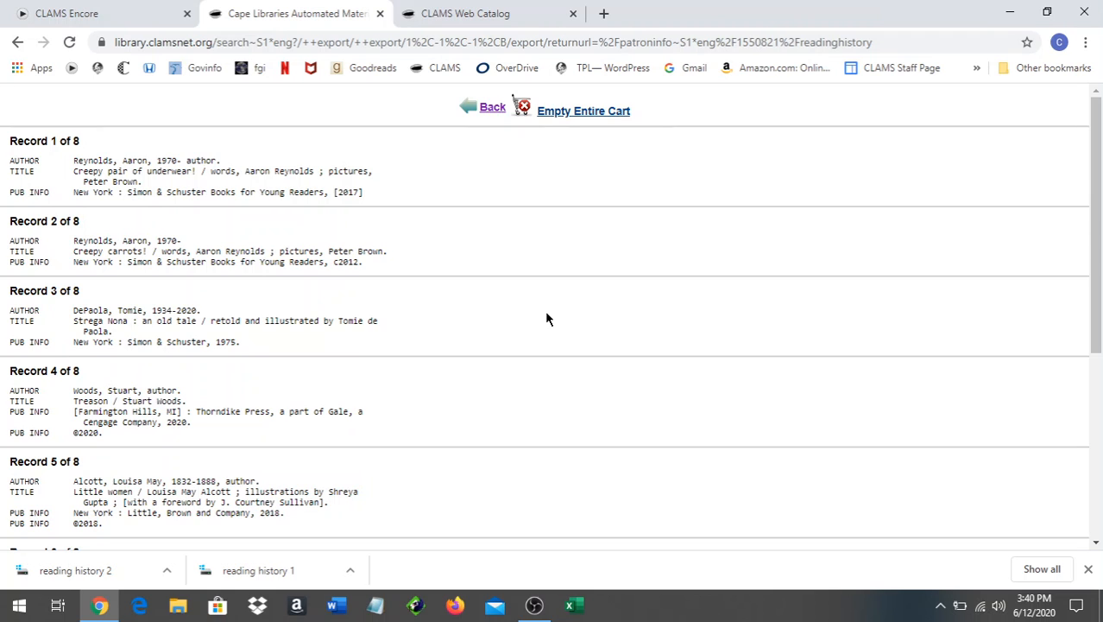
{"action": "scroll", "coordinate": [545, 319], "scroll_direction": "down", "scroll_amount": 4}
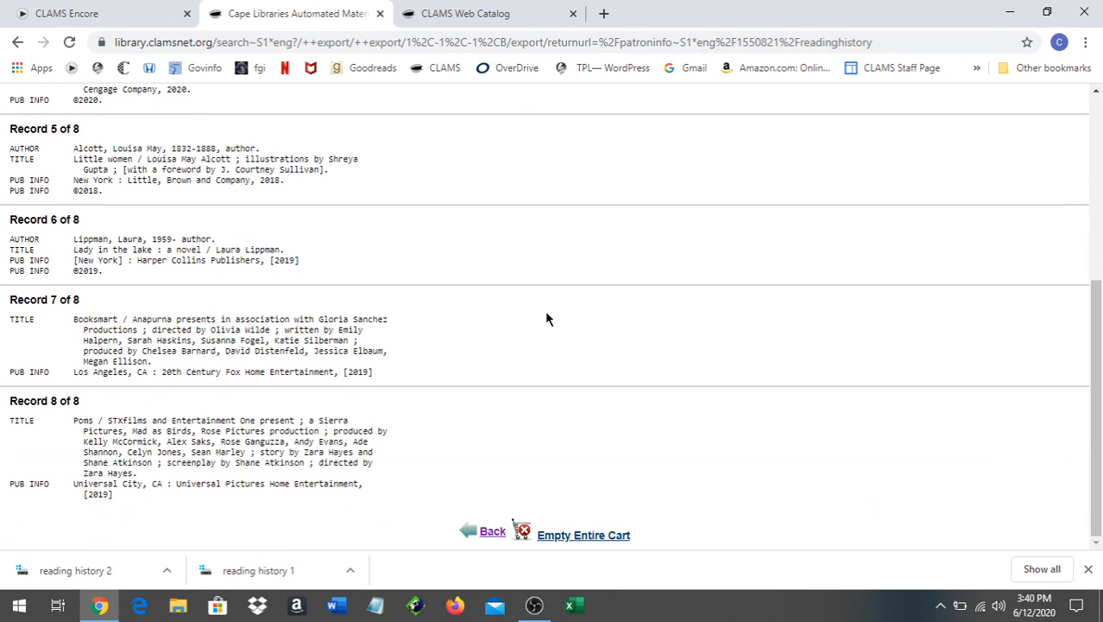
{"action": "scroll", "coordinate": [545, 318], "scroll_direction": "up", "scroll_amount": 5}
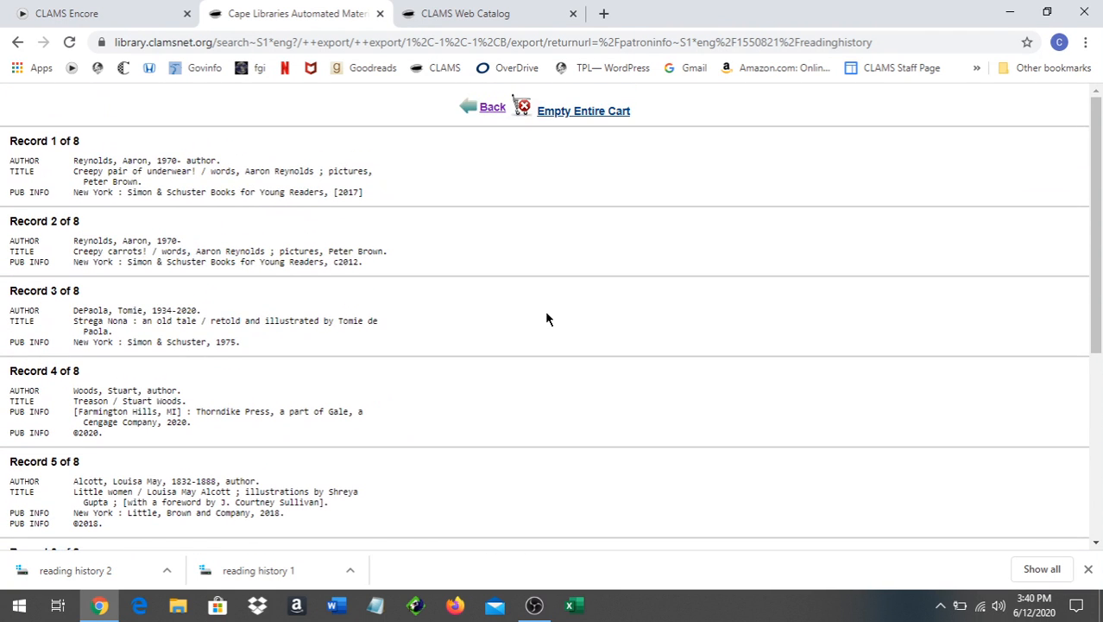
Bring up the print preview of the on-screen record list, check its pages and cancel printing
{"action": "right_click", "coordinate": [550, 186]}
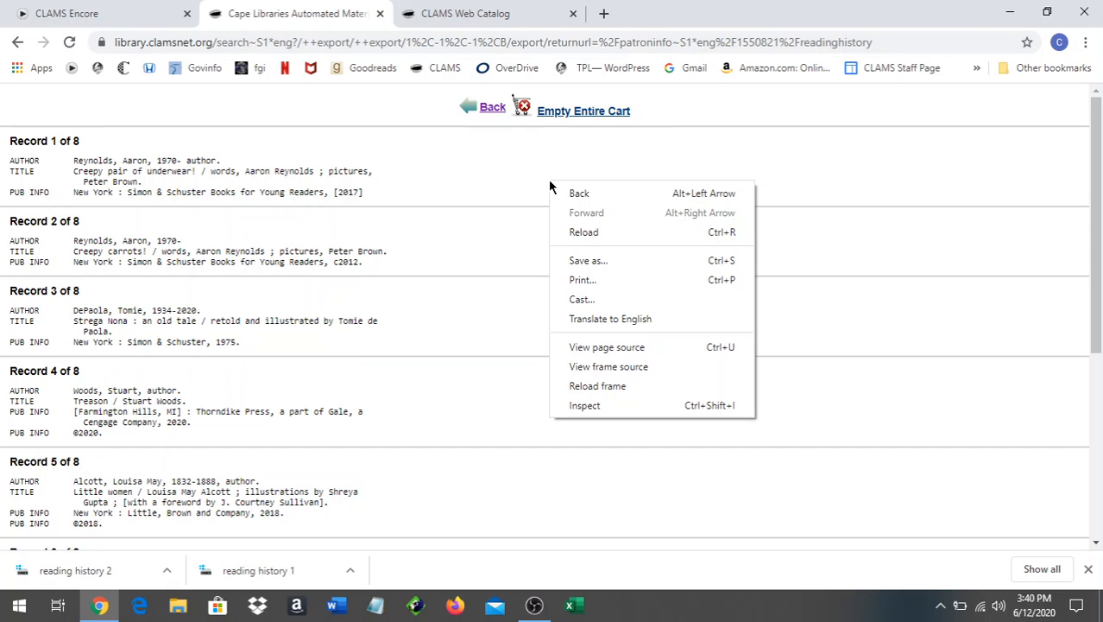
{"action": "left_click", "coordinate": [590, 282]}
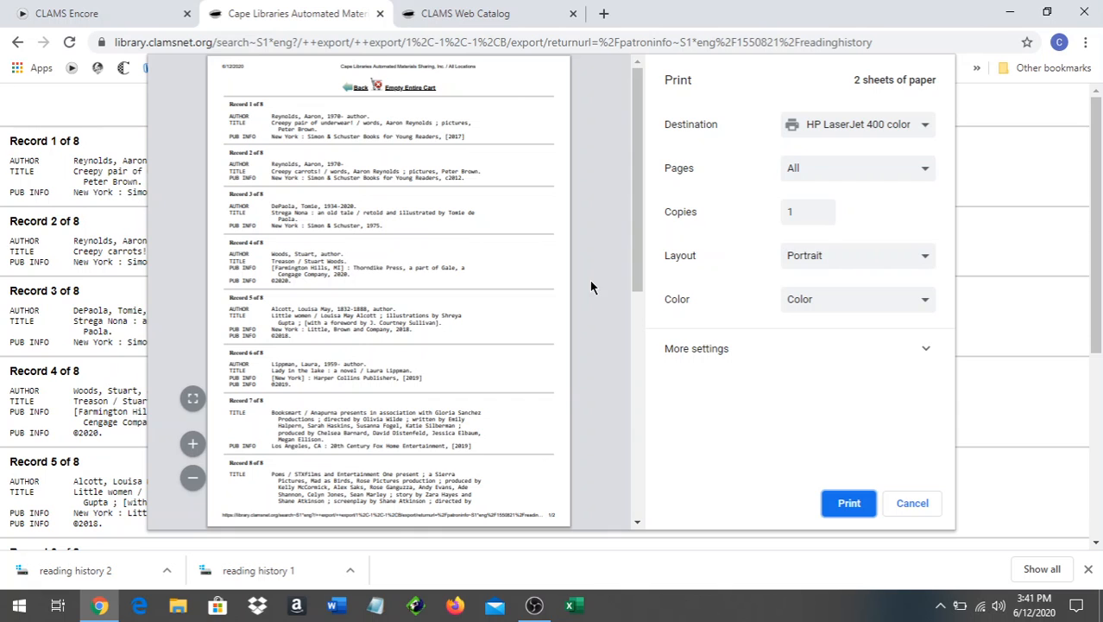
{"action": "left_click_drag", "start_coordinate": [637, 200], "coordinate": [632, 305]}
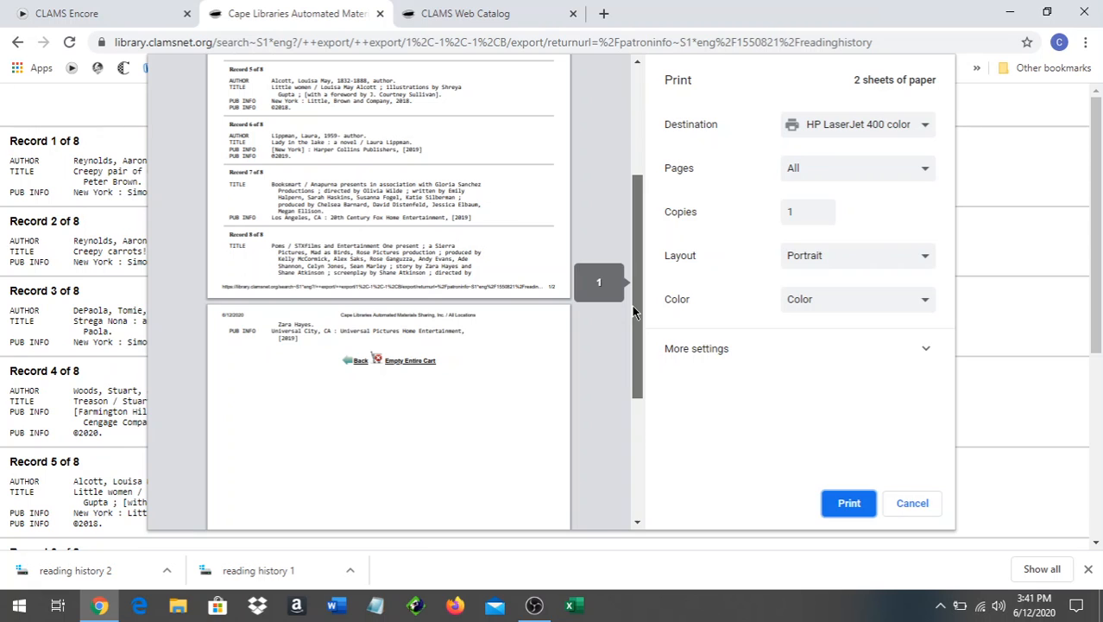
{"action": "left_click_drag", "start_coordinate": [632, 305], "coordinate": [612, 200]}
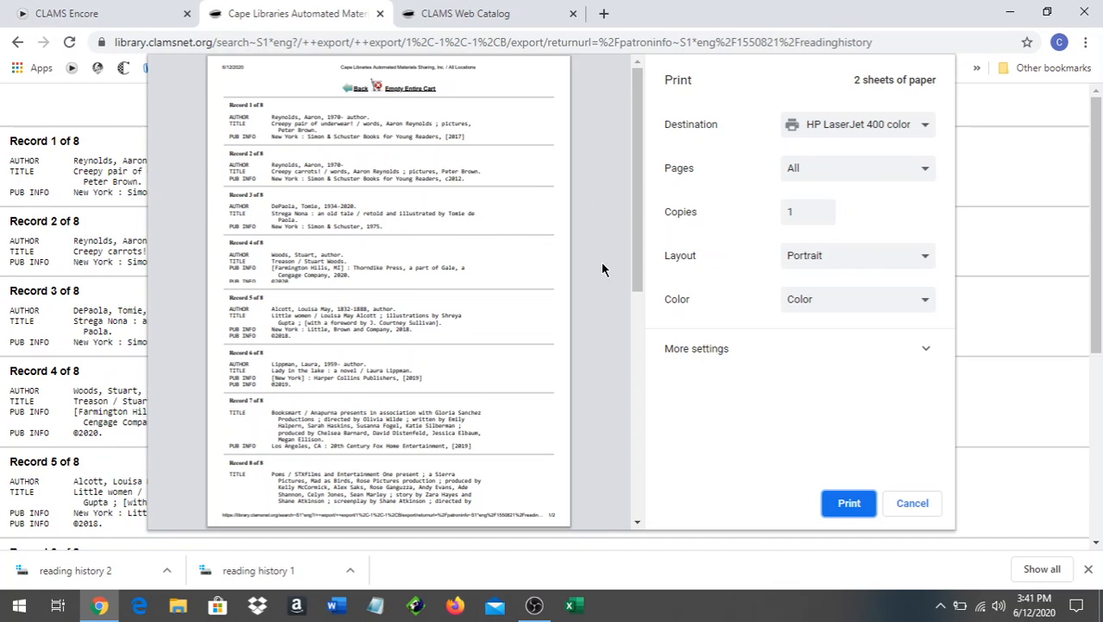
{"action": "left_click", "coordinate": [911, 504]}
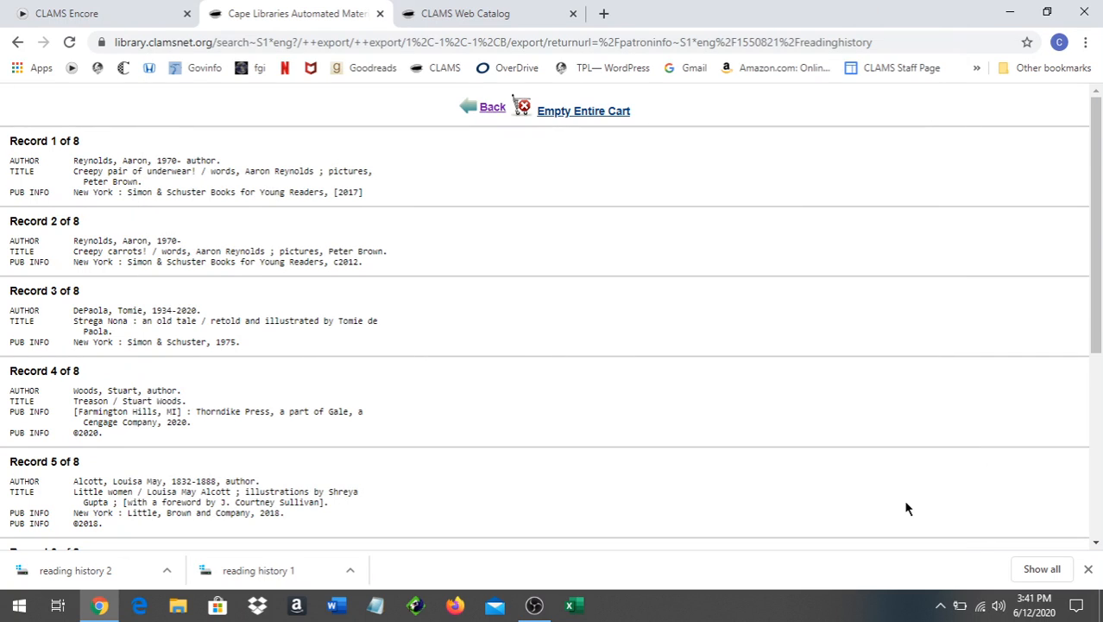
Leave the record list, load the CLAMS catalog home page and open the patron's account page
{"action": "scroll", "coordinate": [855, 433], "scroll_direction": "down", "scroll_amount": 1}
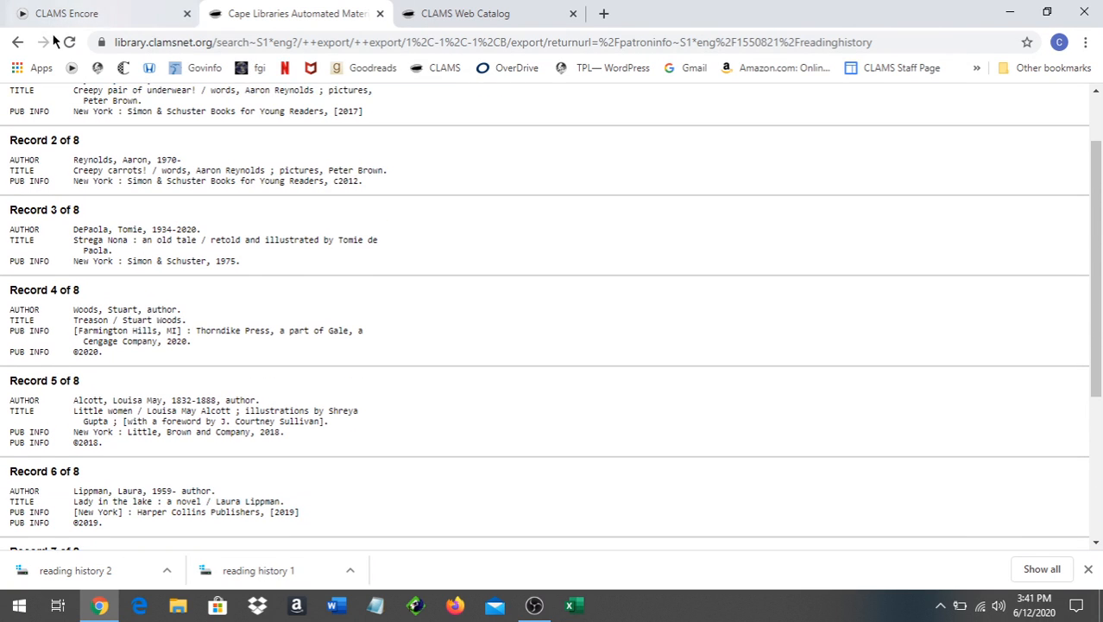
{"action": "left_click", "coordinate": [18, 43]}
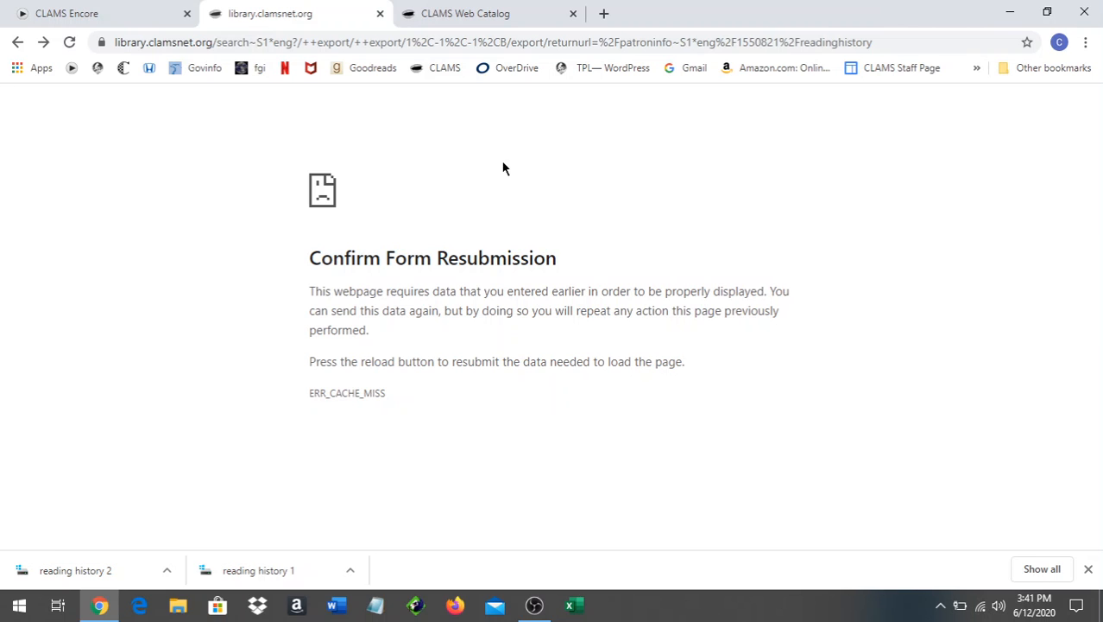
{"action": "left_click", "coordinate": [443, 68]}
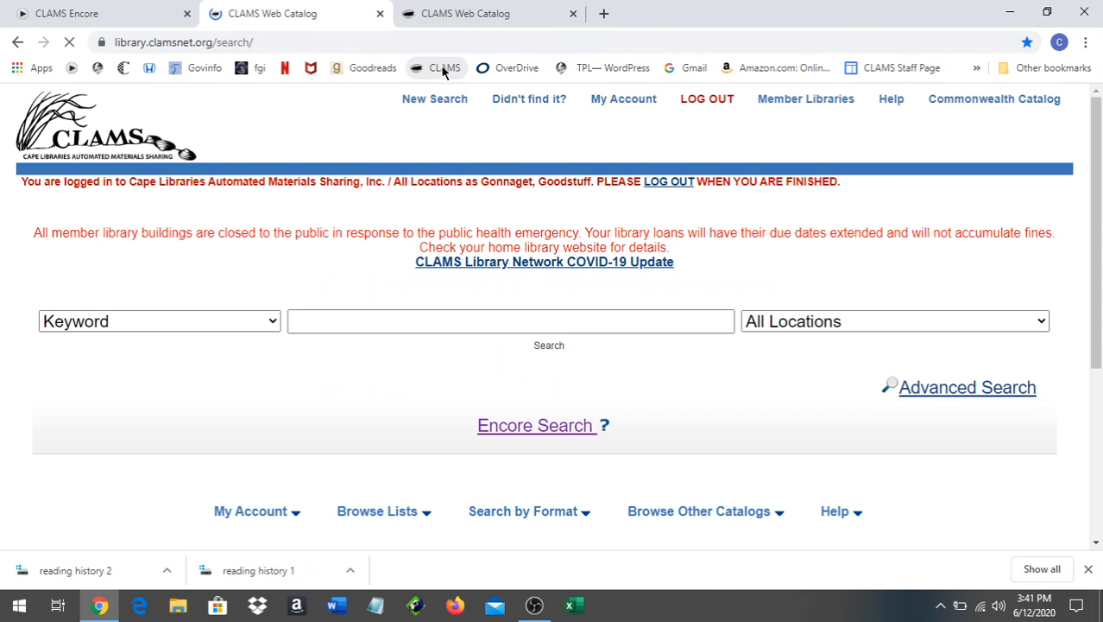
{"action": "left_click", "coordinate": [619, 101]}
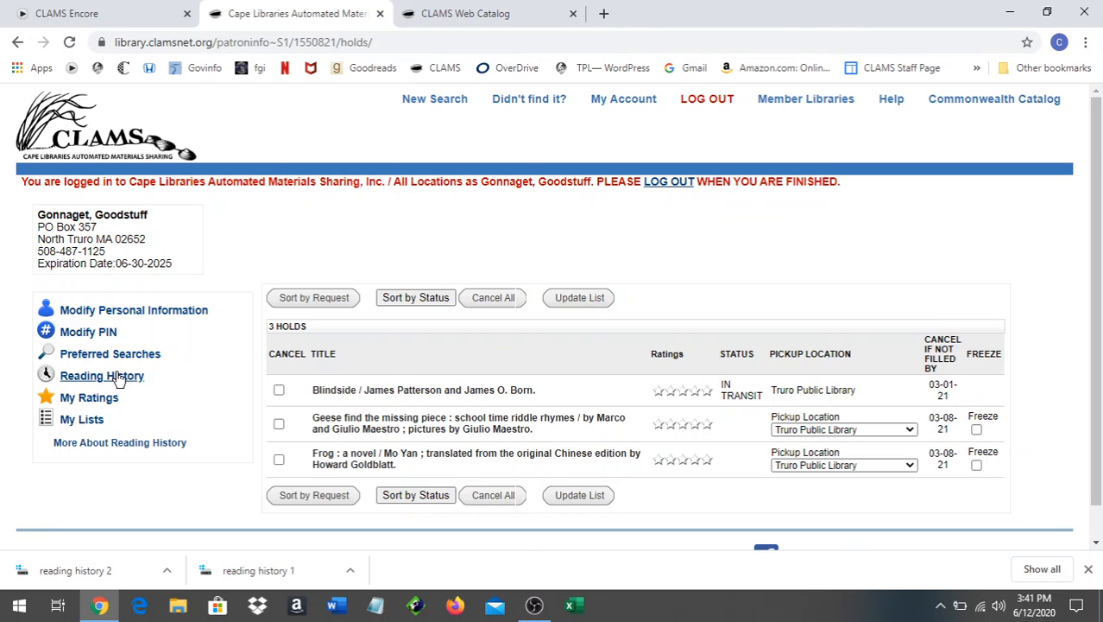
Open the patron's reading history and export it in Brief Display to Local Disk
{"action": "left_click", "coordinate": [119, 380]}
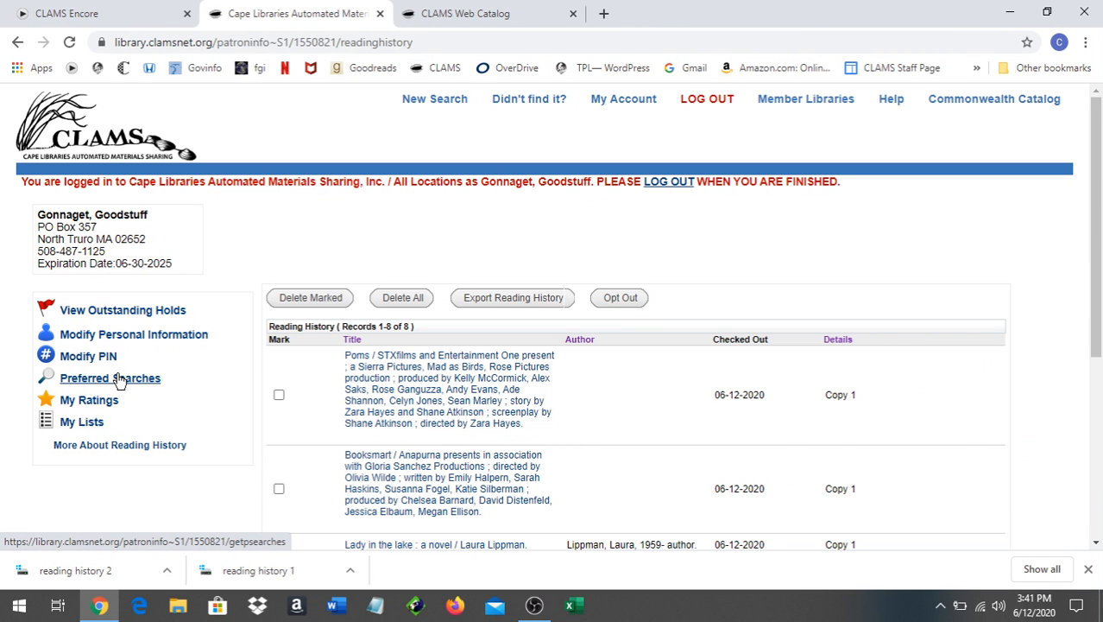
{"action": "left_click", "coordinate": [500, 299]}
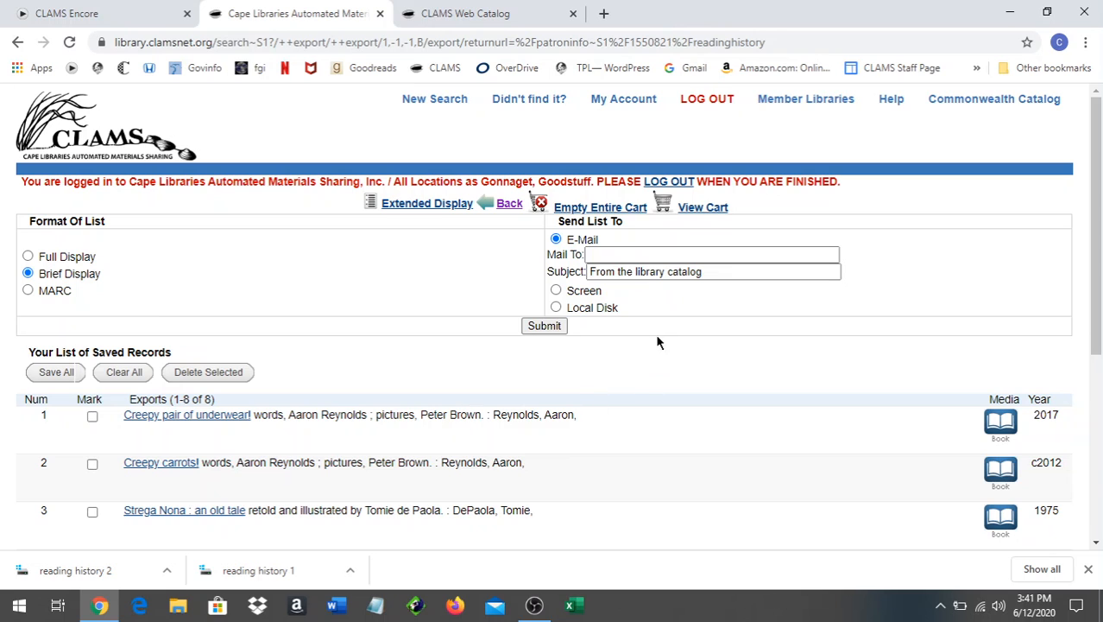
{"action": "left_click", "coordinate": [555, 307]}
{"action": "left_click", "coordinate": [544, 327]}
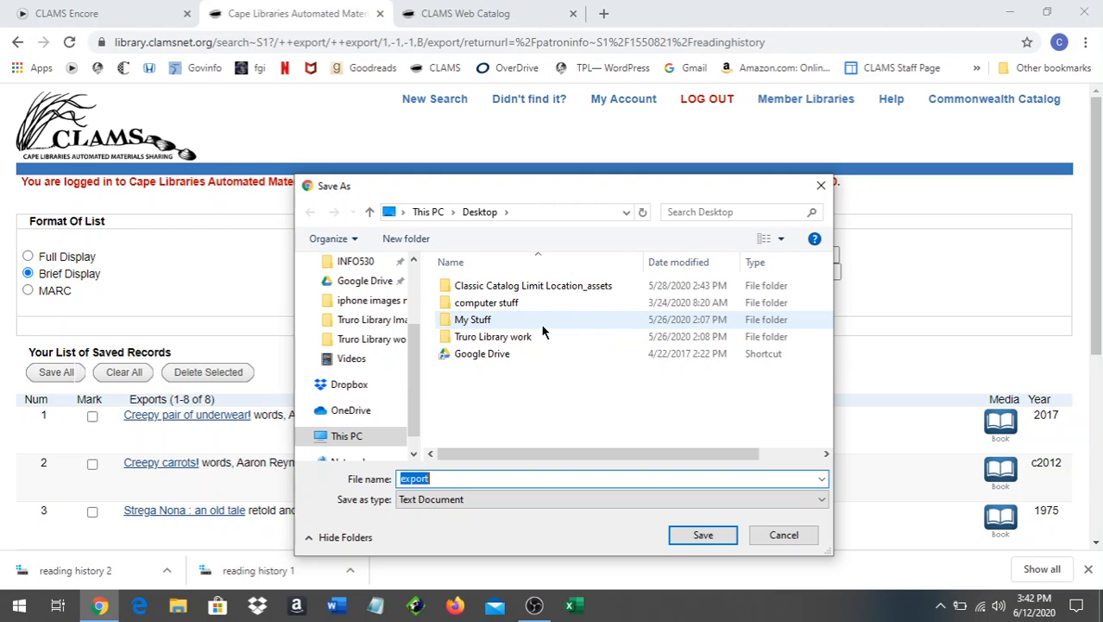
Save the exported list to the Desktop as "reading list 3" with the file type All Files
{"action": "type", "text": "rw"}
{"action": "key", "text": "BackSpace"}
{"action": "type", "text": "eadi"}
{"action": "type", "text": "ng h"}
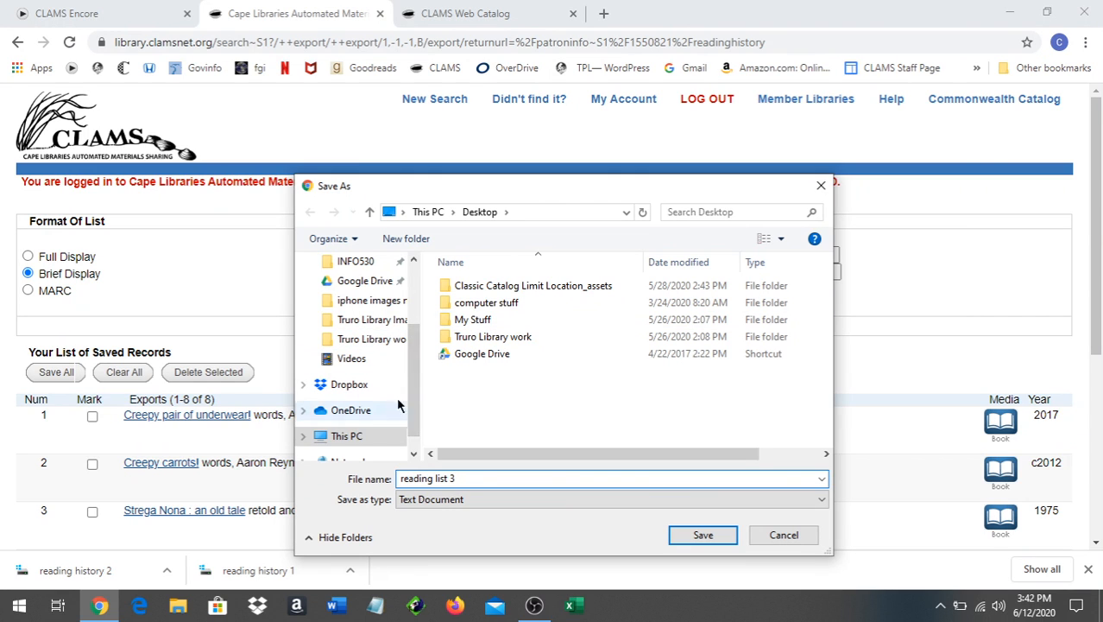
{"action": "left_click_drag", "start_coordinate": [407, 384], "coordinate": [421, 324]}
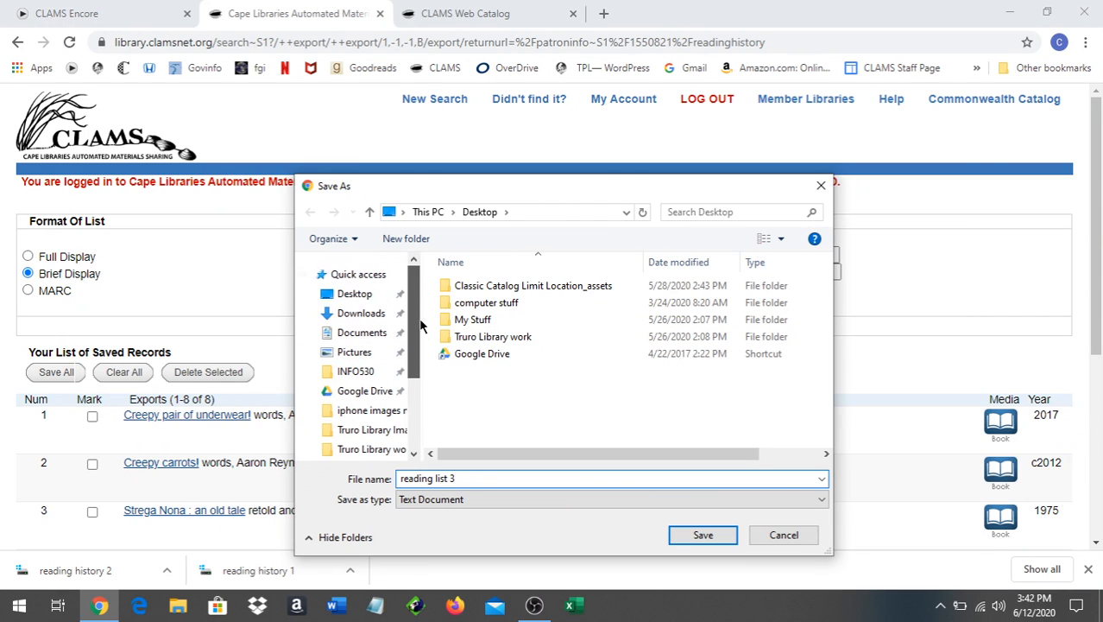
{"action": "left_click", "coordinate": [358, 295]}
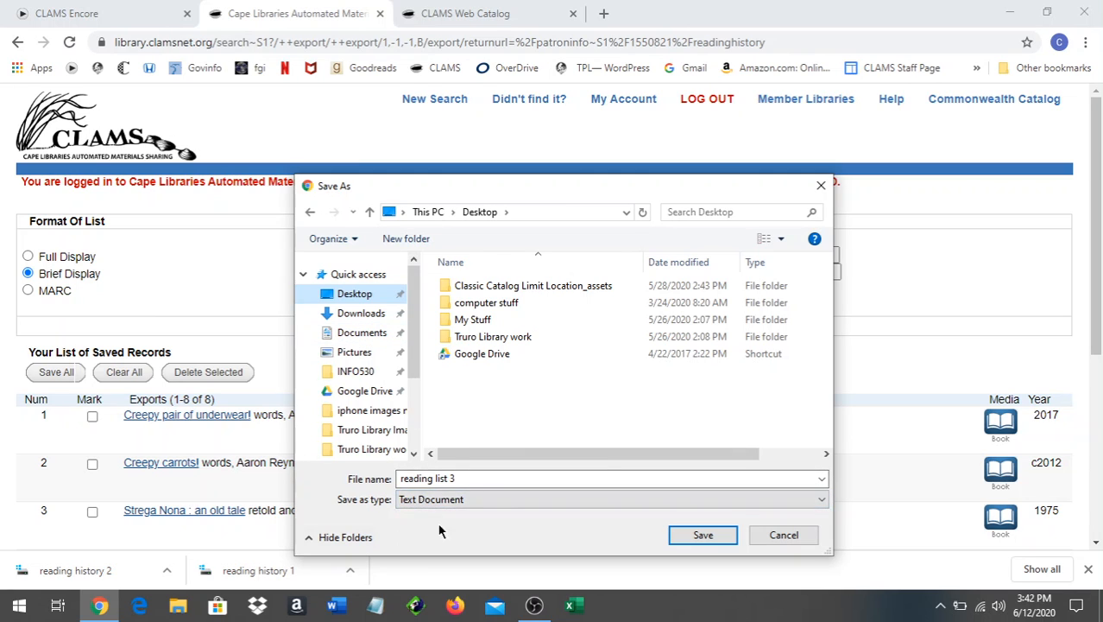
{"action": "left_click", "coordinate": [479, 499]}
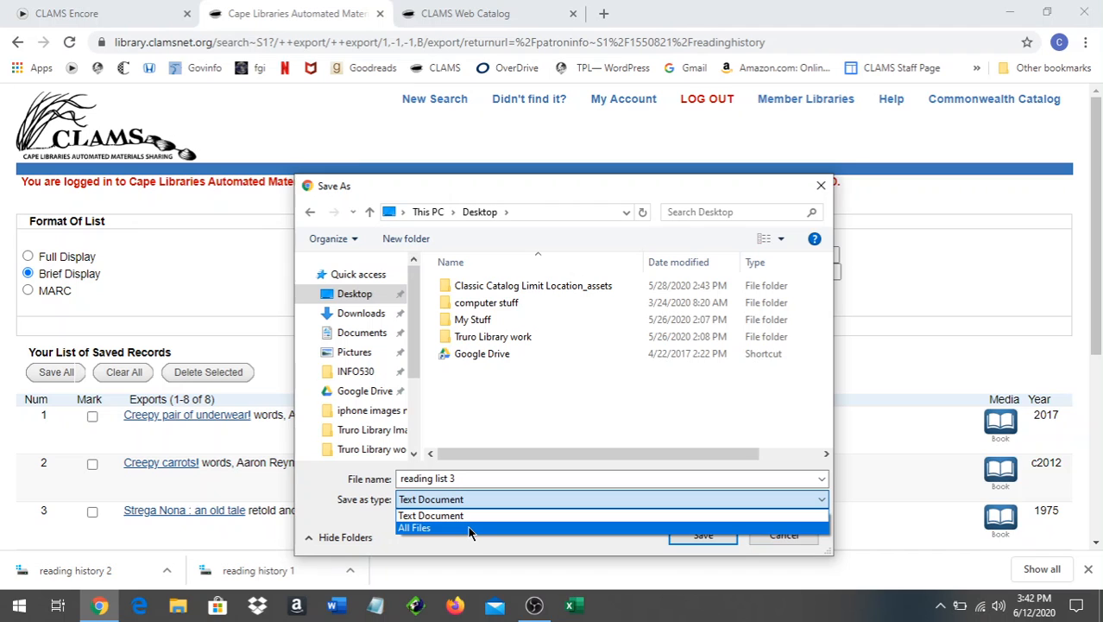
{"action": "left_click", "coordinate": [470, 528]}
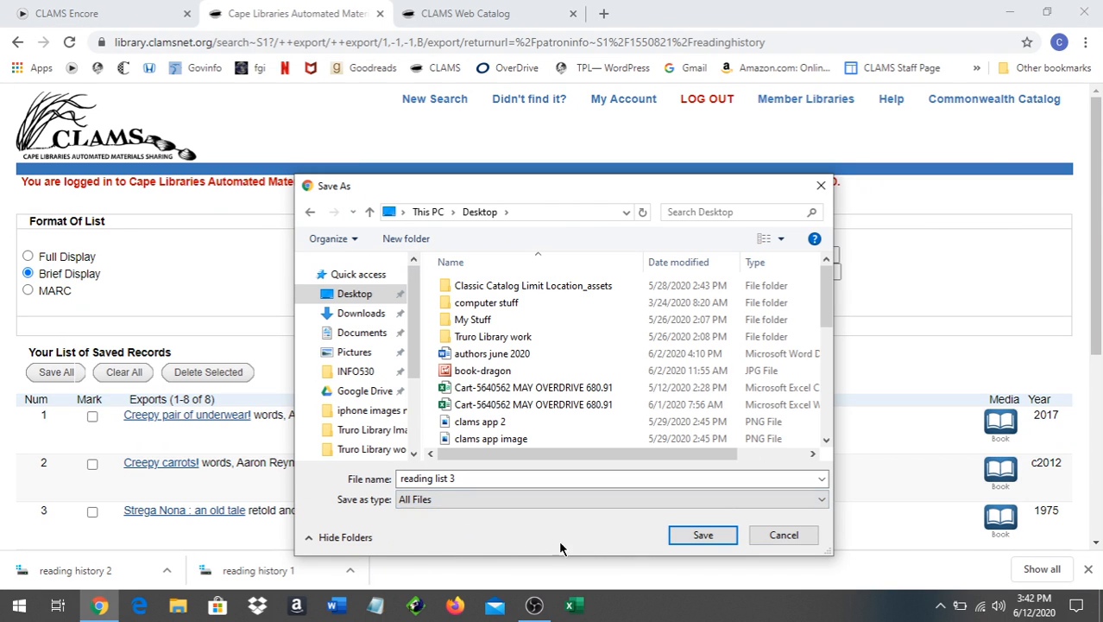
{"action": "left_click", "coordinate": [678, 537]}
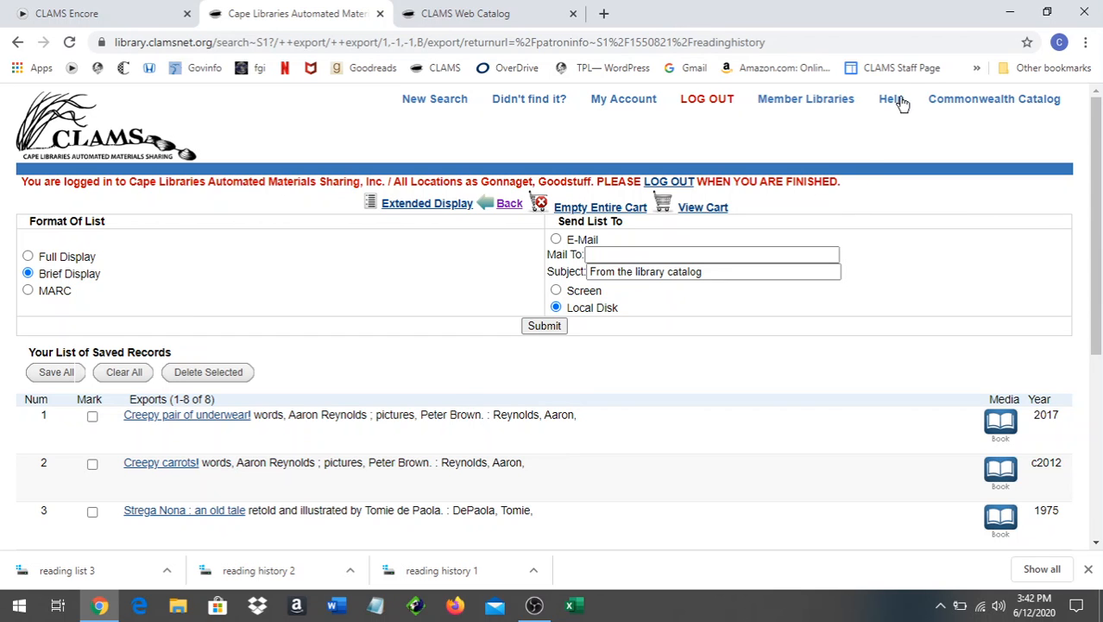
Minimize the browser, switch to Excel, create a blank workbook and maximize its window
{"action": "left_click", "coordinate": [1009, 12]}
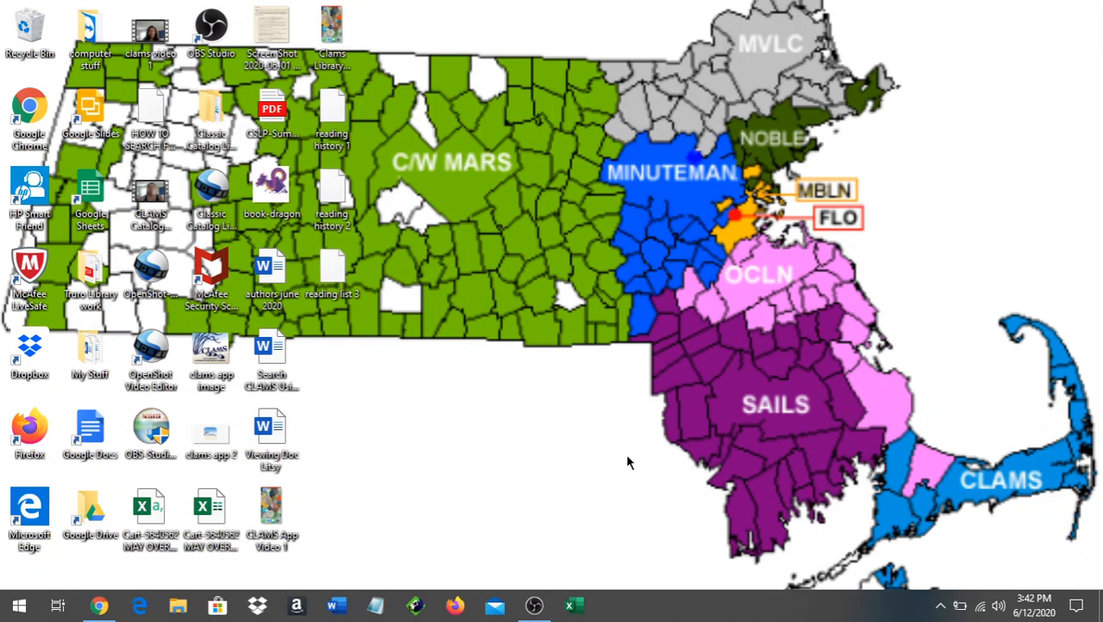
{"action": "left_click", "coordinate": [575, 608]}
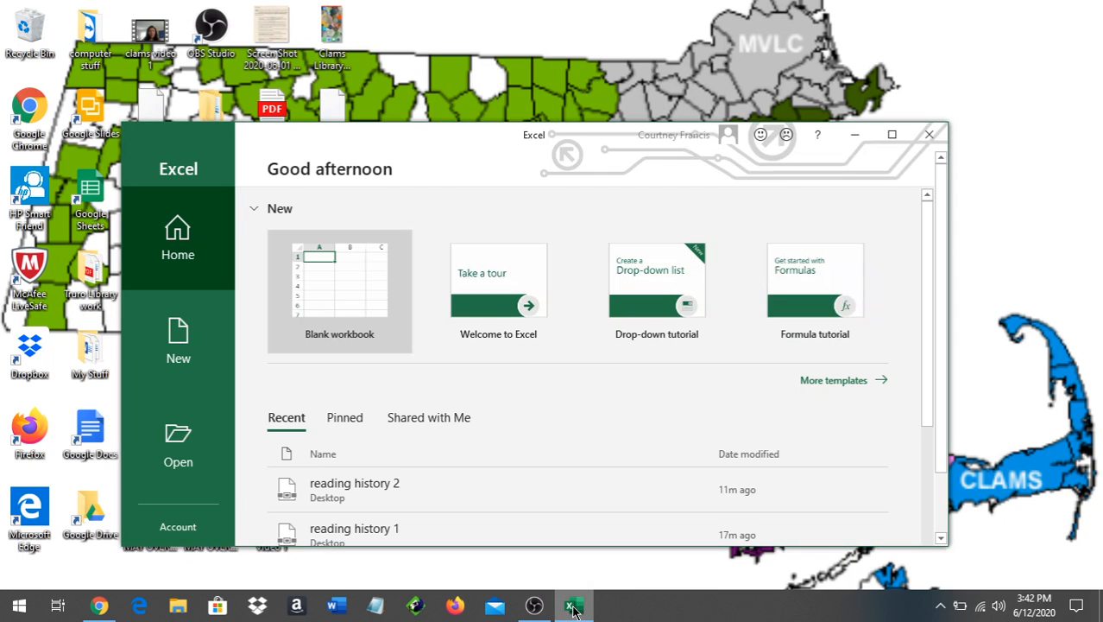
{"action": "left_click", "coordinate": [363, 329]}
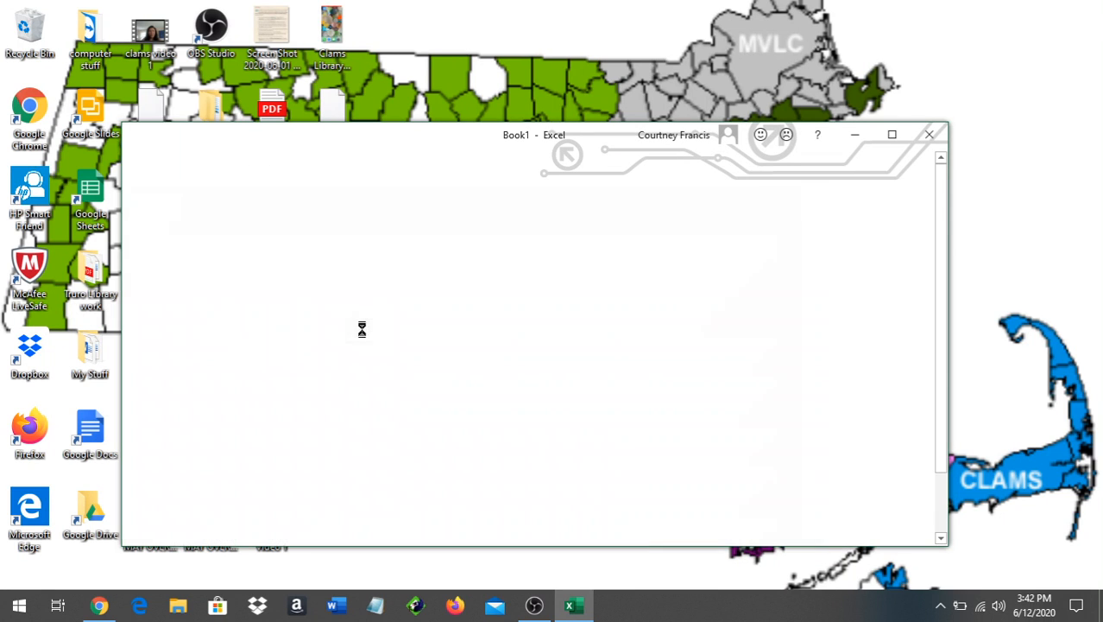
{"action": "left_click", "coordinate": [892, 134]}
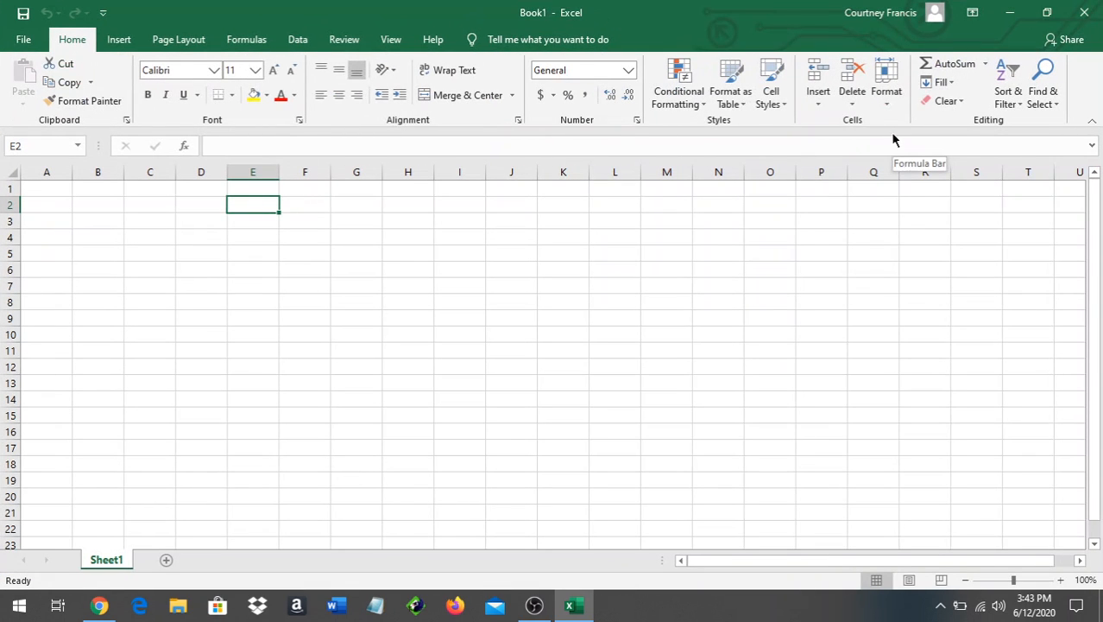
Browse for a file to open in the Desktop folder, showing All Files
{"action": "left_click", "coordinate": [23, 40]}
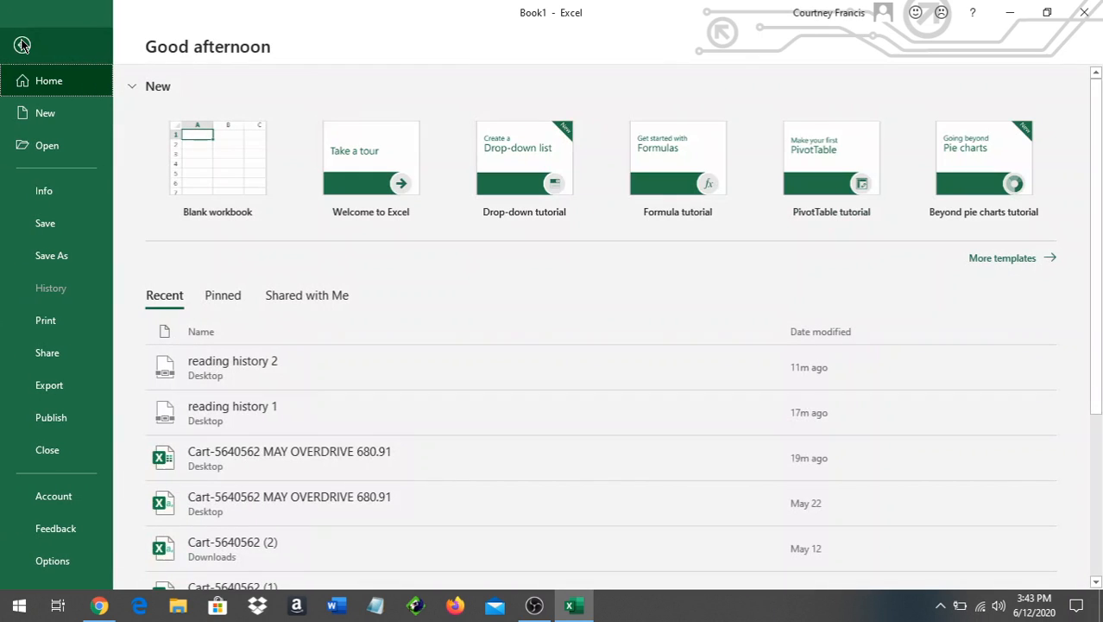
{"action": "left_click", "coordinate": [66, 151]}
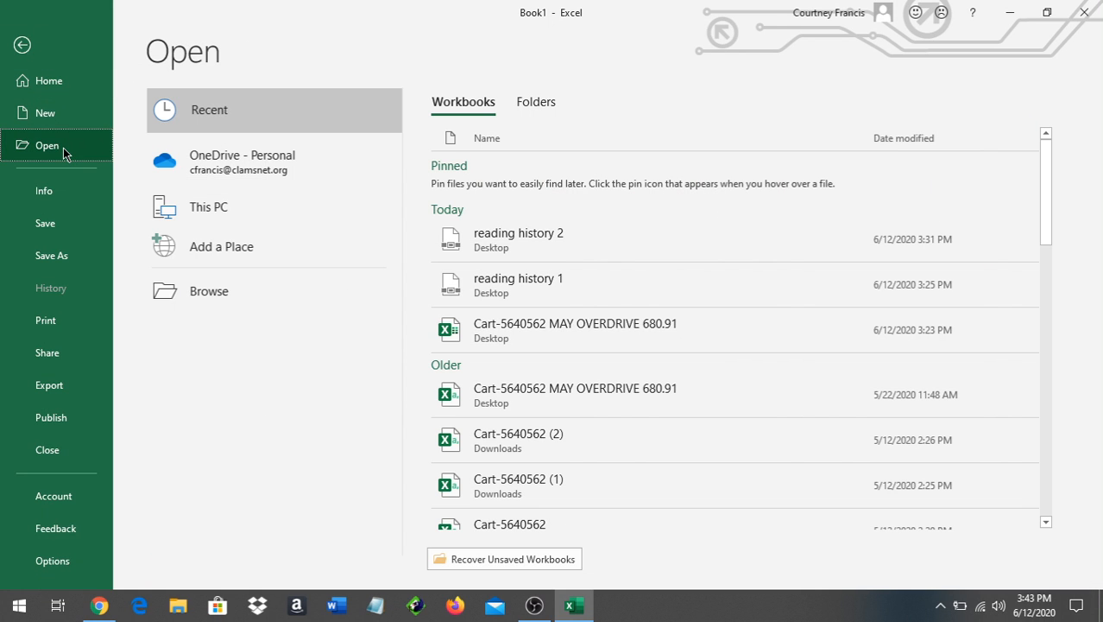
{"action": "left_click", "coordinate": [215, 293]}
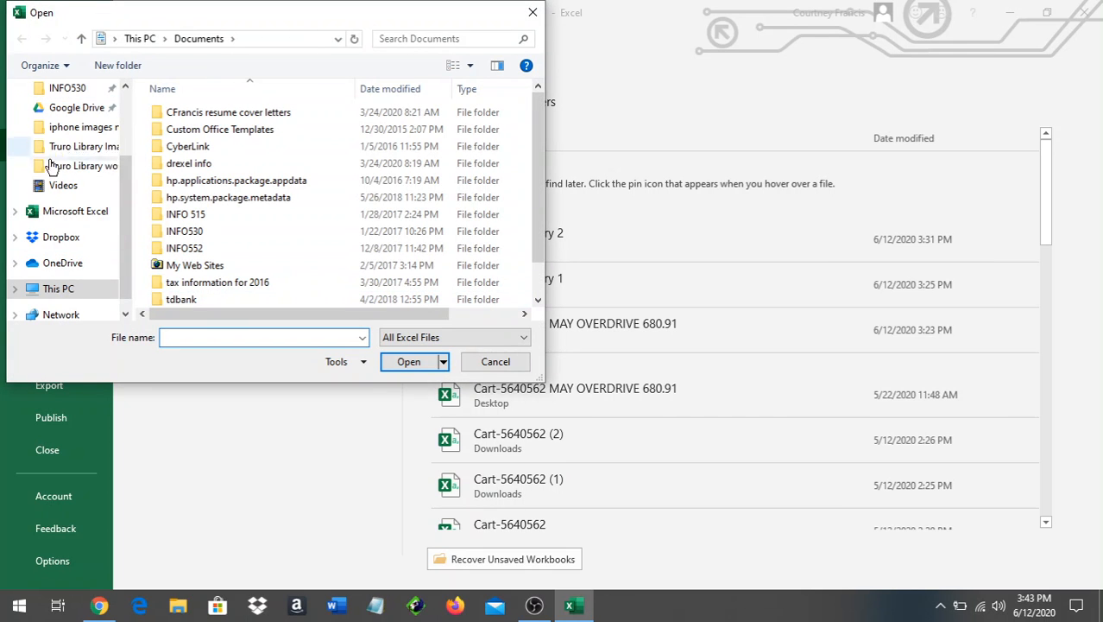
{"action": "scroll", "coordinate": [60, 216], "scroll_direction": "up", "scroll_amount": 2}
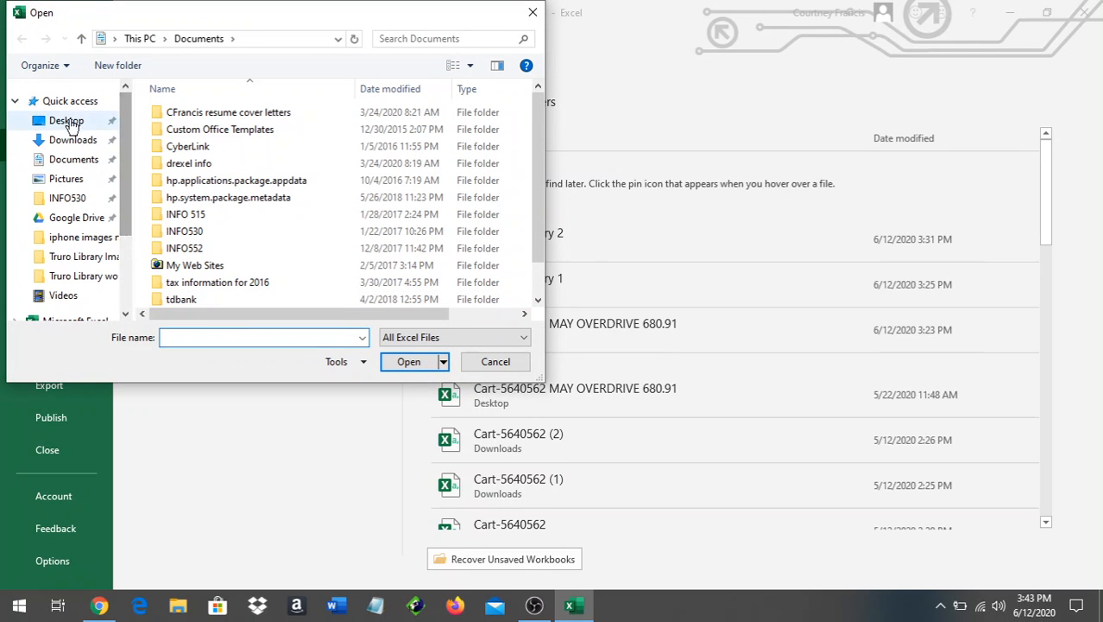
{"action": "left_click", "coordinate": [69, 122]}
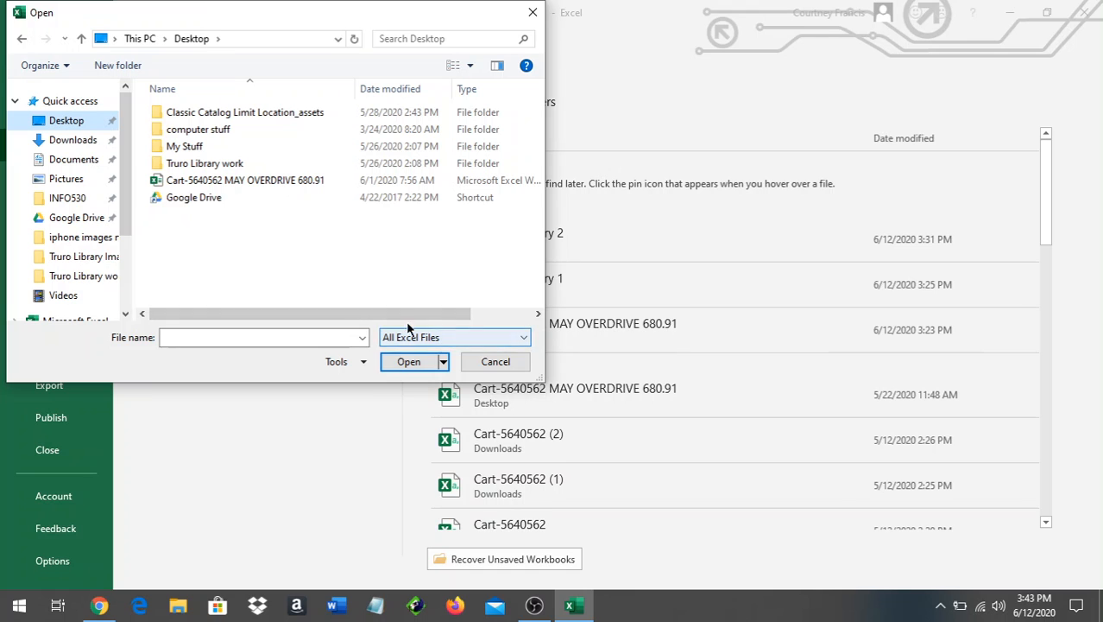
{"action": "left_click", "coordinate": [468, 336]}
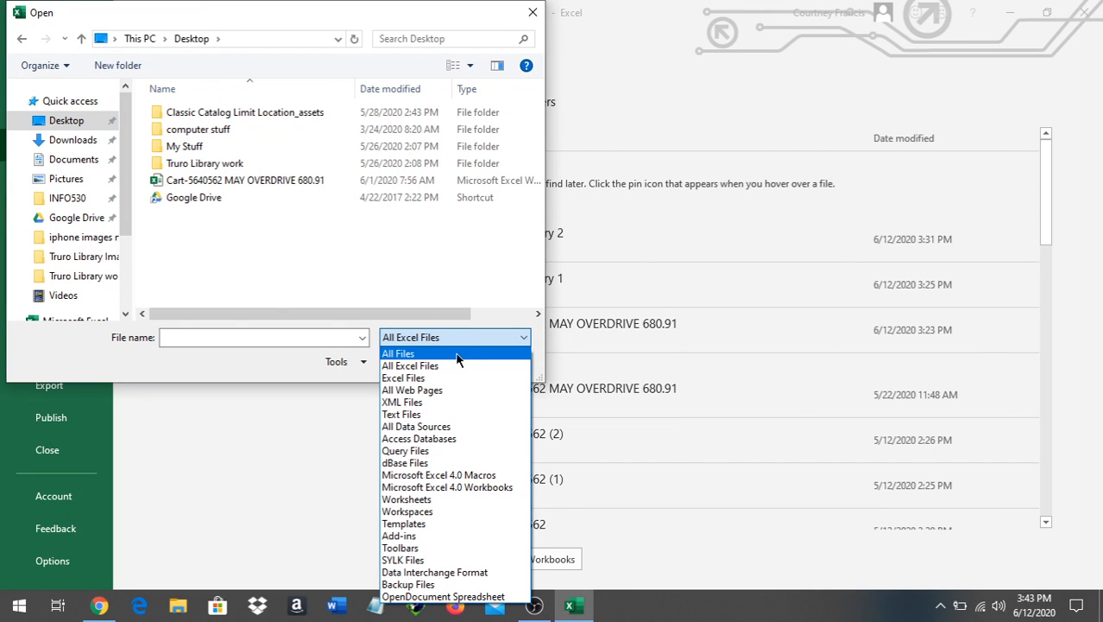
{"action": "left_click", "coordinate": [456, 353]}
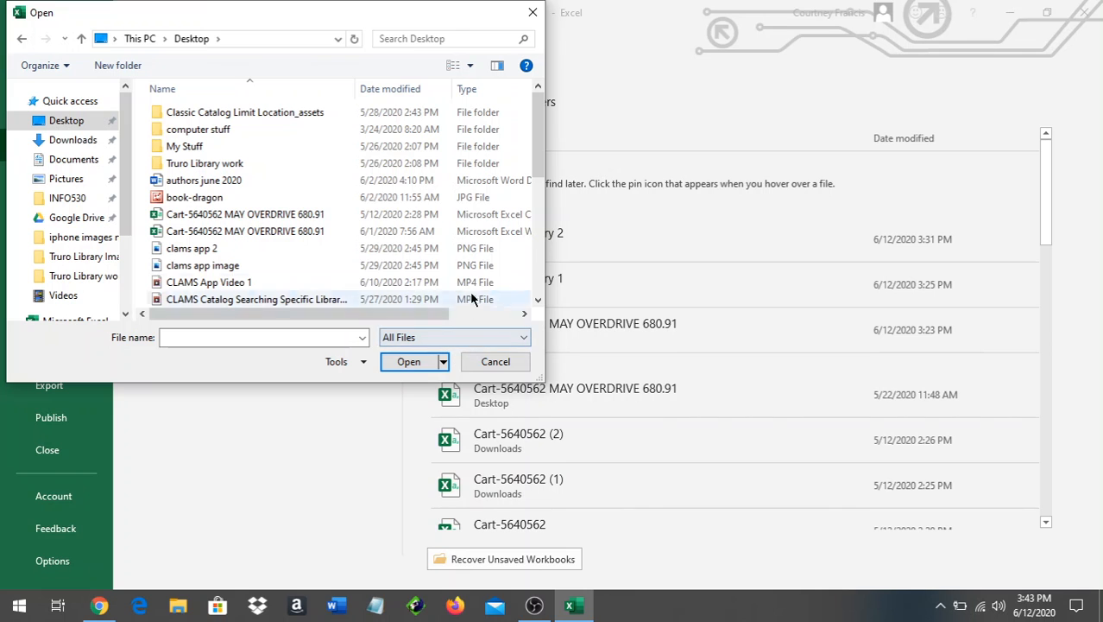
Open the "reading list 3" file from the Desktop, accepting the file format mismatch
{"action": "left_click_drag", "start_coordinate": [538, 139], "coordinate": [522, 250]}
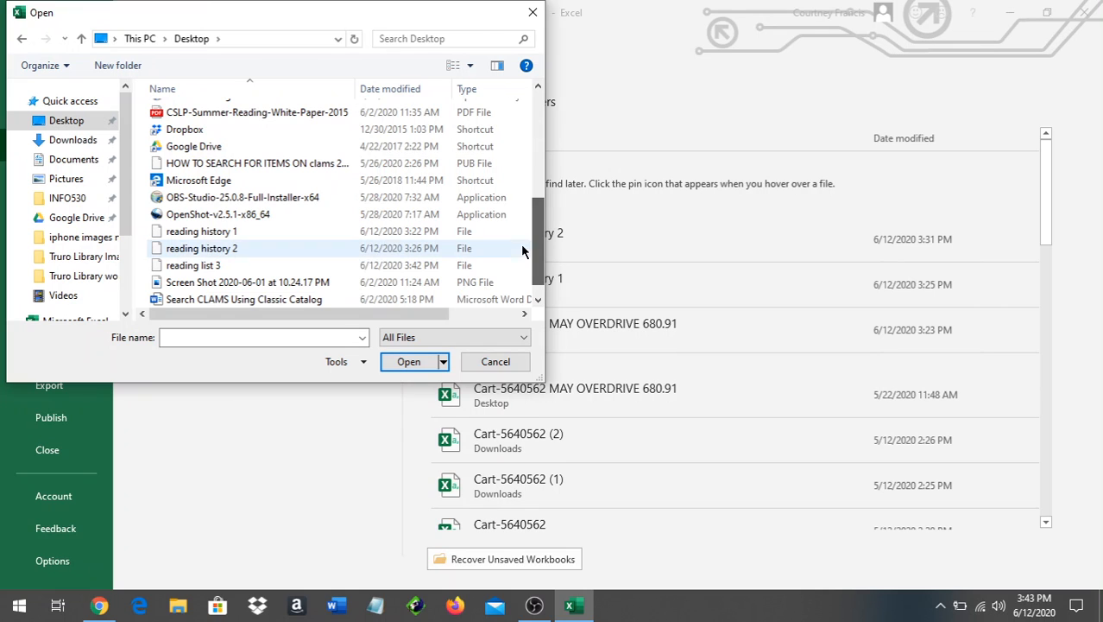
{"action": "left_click", "coordinate": [188, 270]}
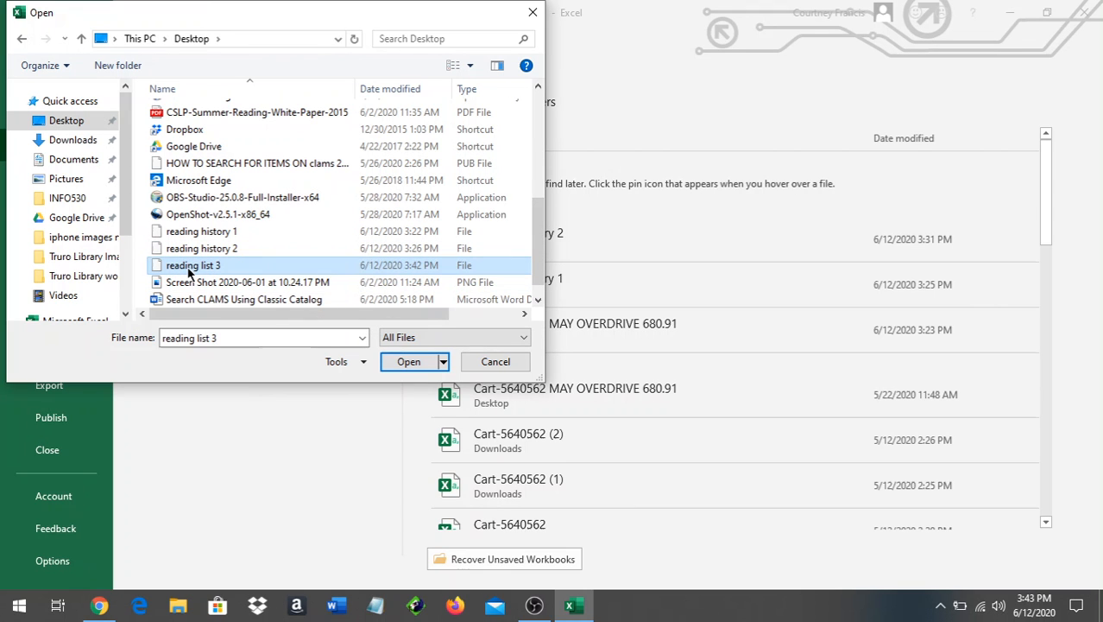
{"action": "left_click", "coordinate": [404, 363]}
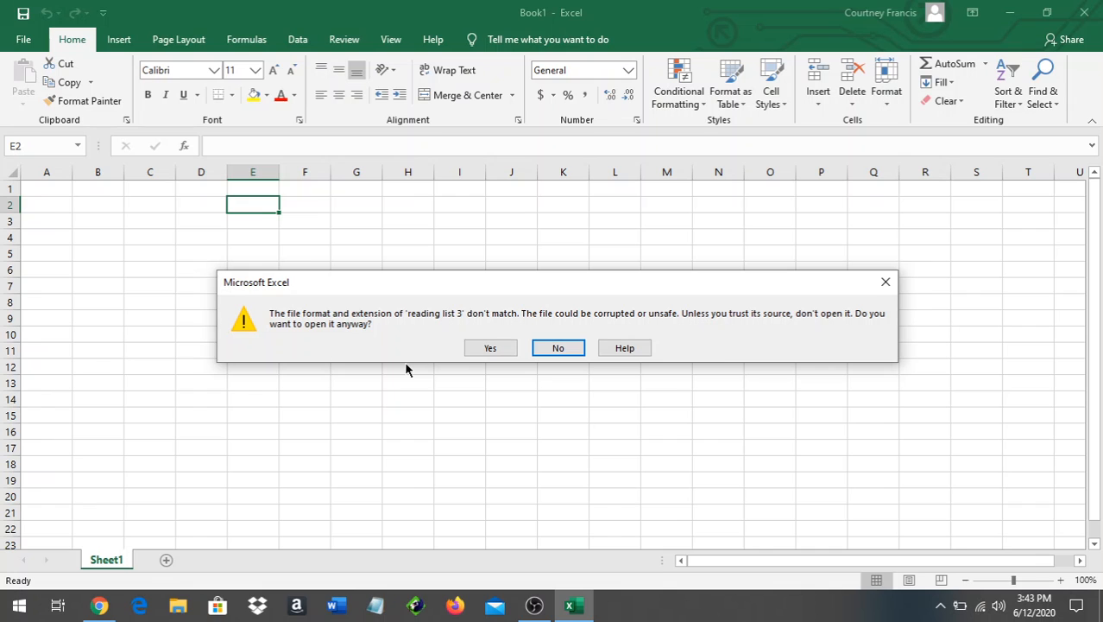
{"action": "left_click", "coordinate": [491, 349]}
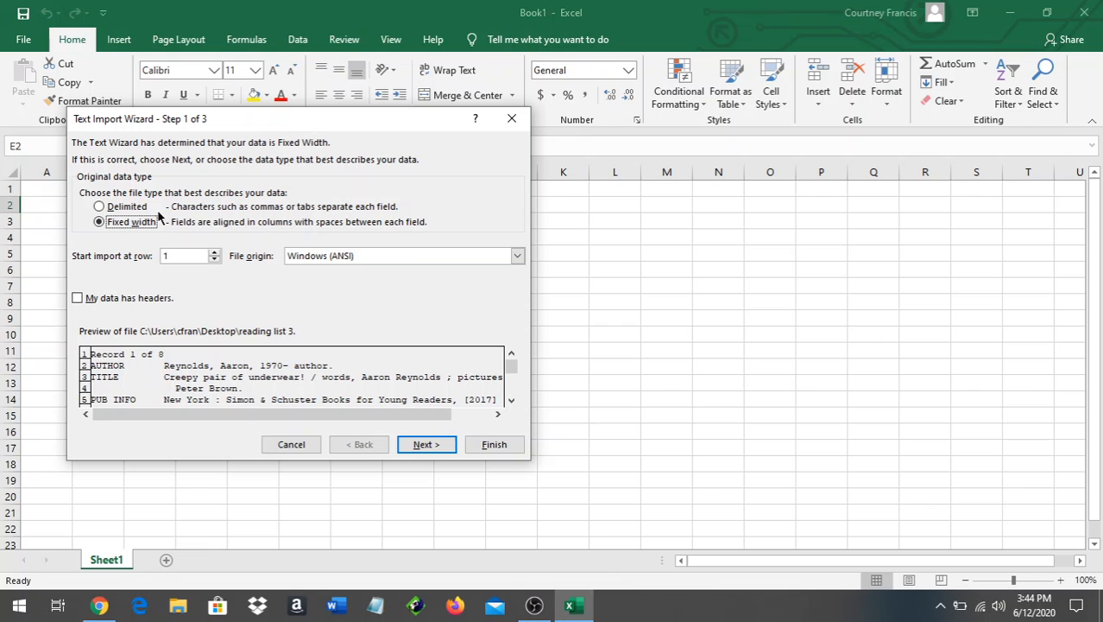
Choose Fixed width as the original data type for the text import and continue to the column breaks
{"action": "left_click", "coordinate": [102, 207]}
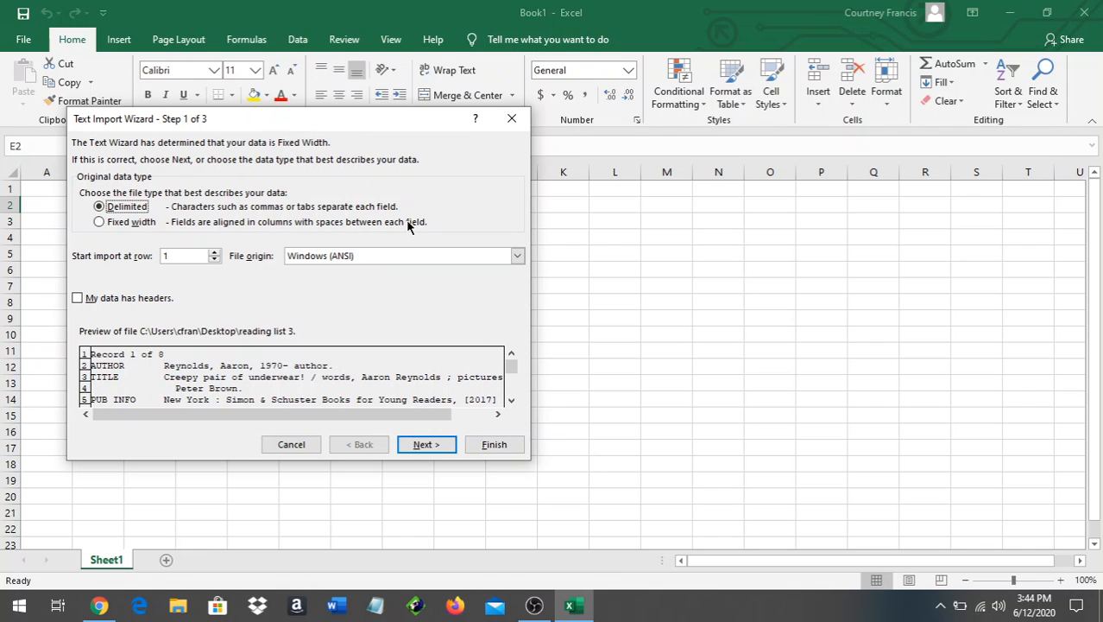
{"action": "left_click", "coordinate": [100, 223]}
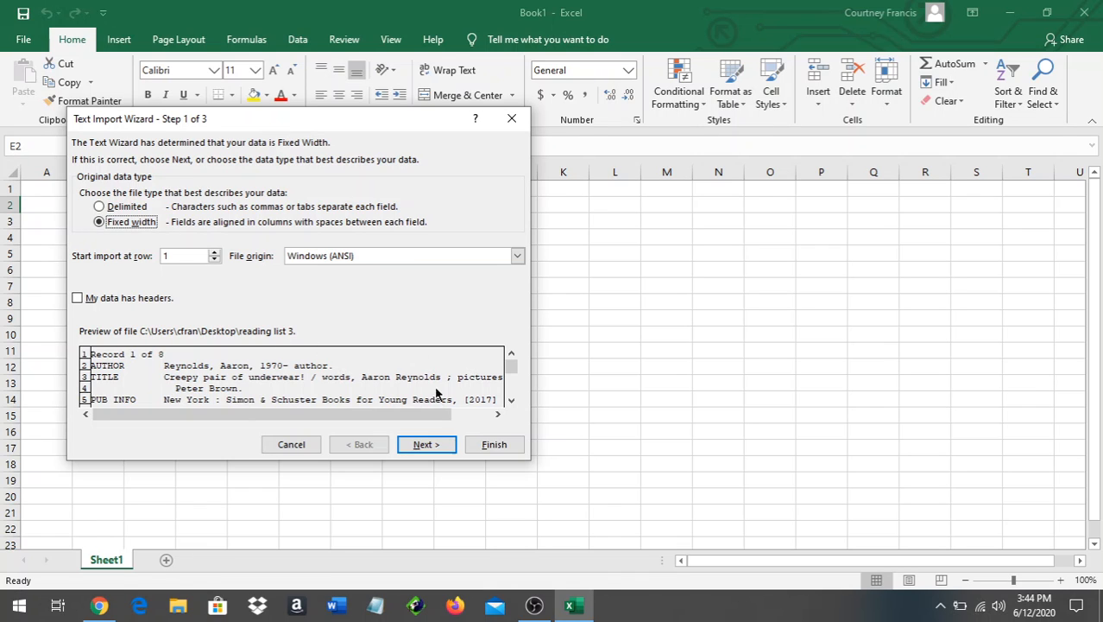
{"action": "left_click", "coordinate": [428, 444]}
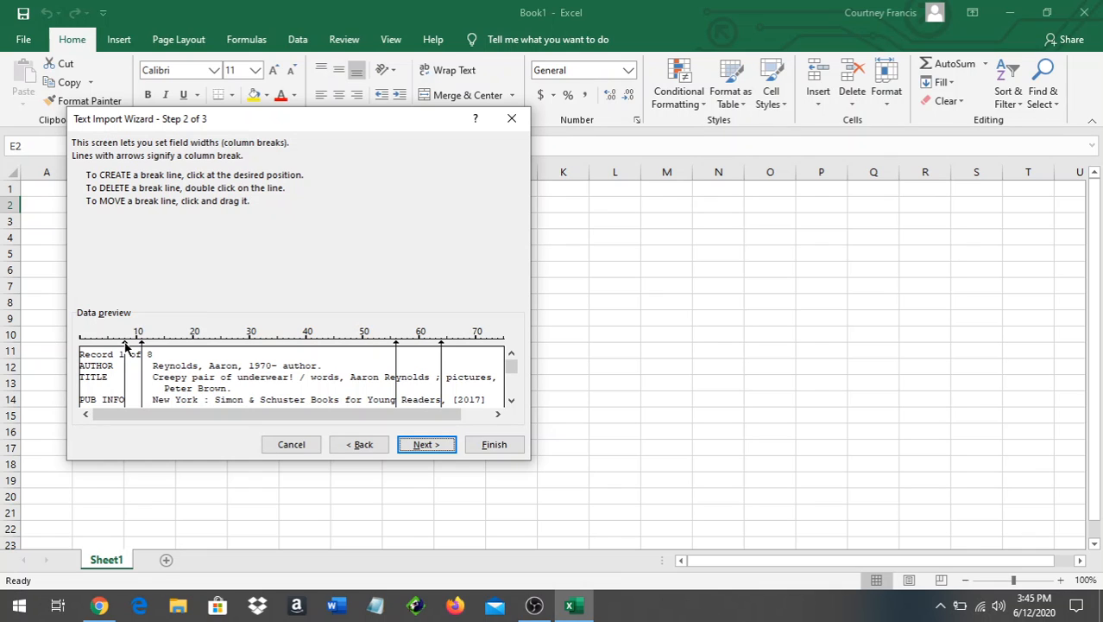
Leave a single column break at about 13, between the field labels and their text, and finish the import
{"action": "double_click", "coordinate": [126, 346]}
{"action": "left_click_drag", "start_coordinate": [141, 348], "coordinate": [153, 351]}
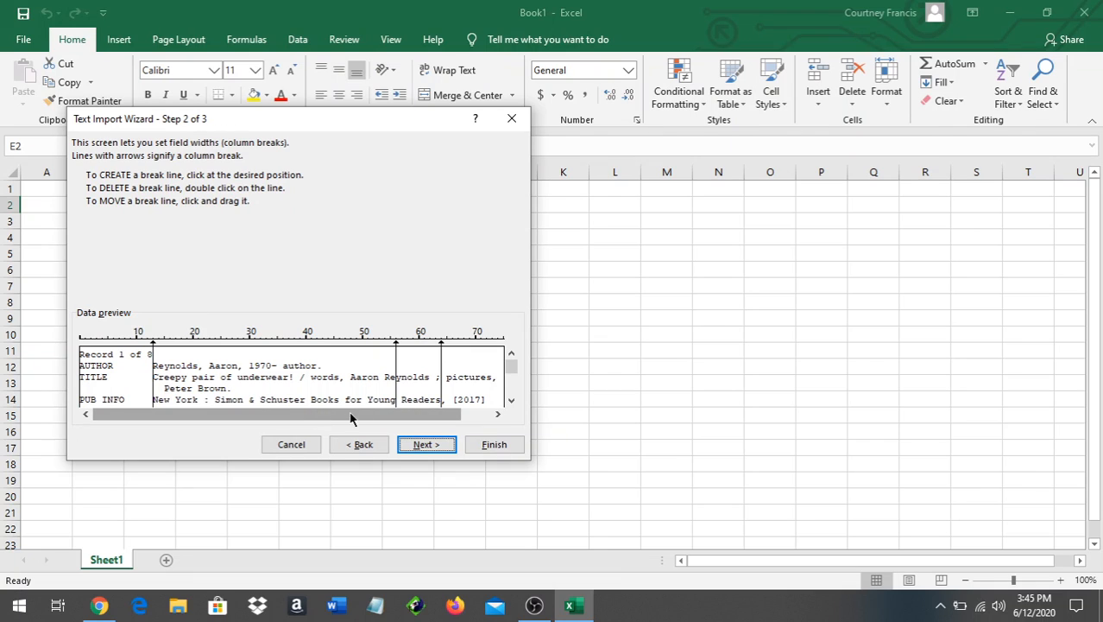
{"action": "double_click", "coordinate": [397, 345]}
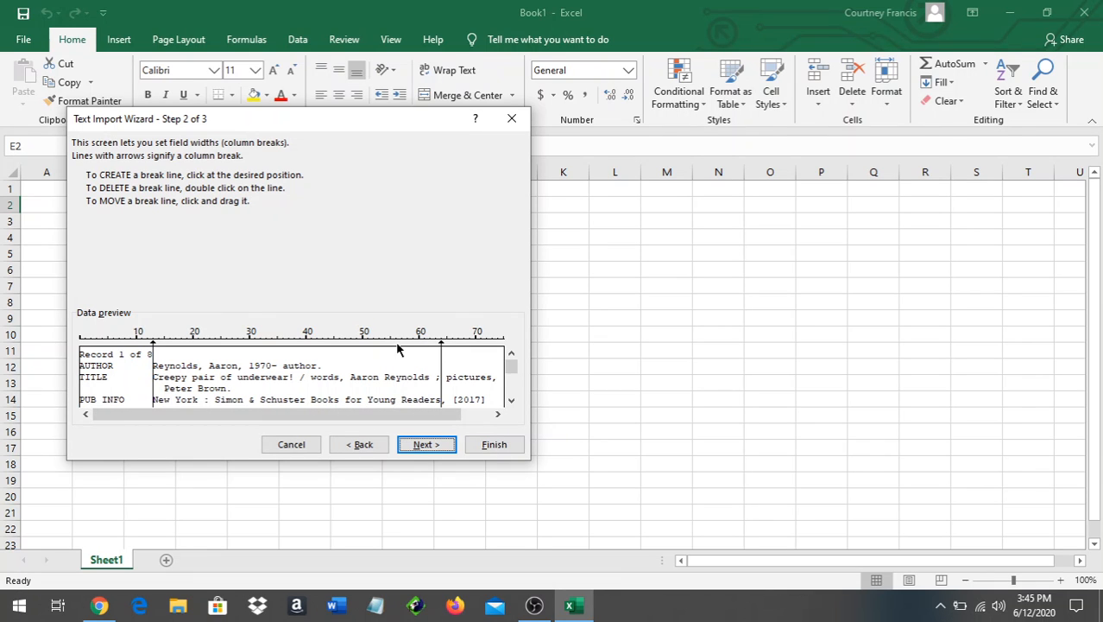
{"action": "left_click_drag", "start_coordinate": [442, 345], "coordinate": [497, 356]}
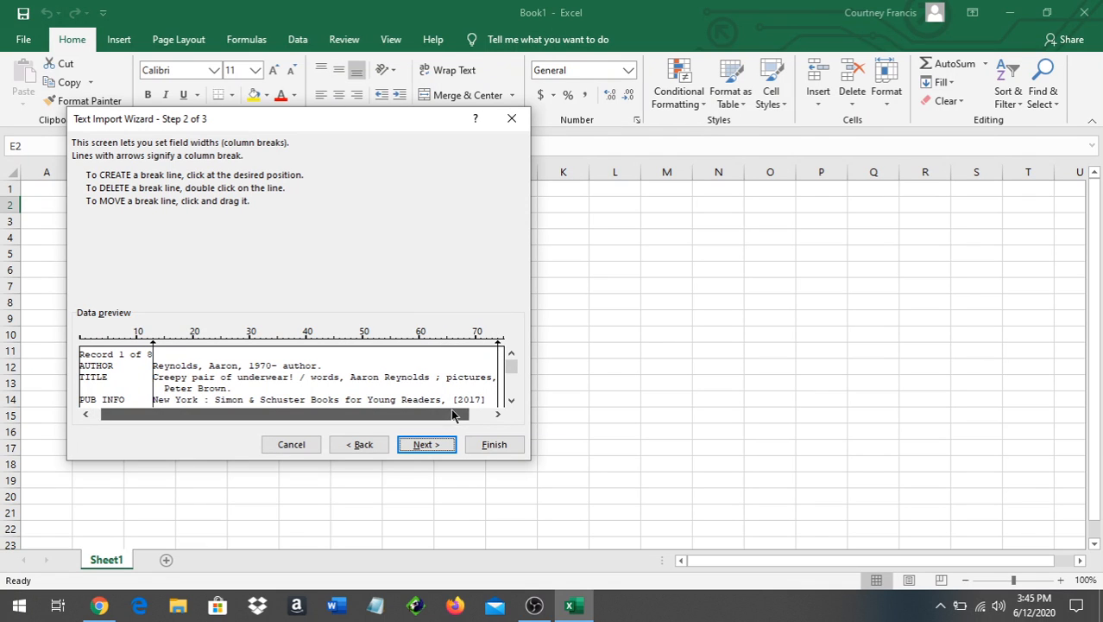
{"action": "left_click_drag", "start_coordinate": [440, 413], "coordinate": [471, 413]}
{"action": "left_click_drag", "start_coordinate": [463, 346], "coordinate": [505, 350]}
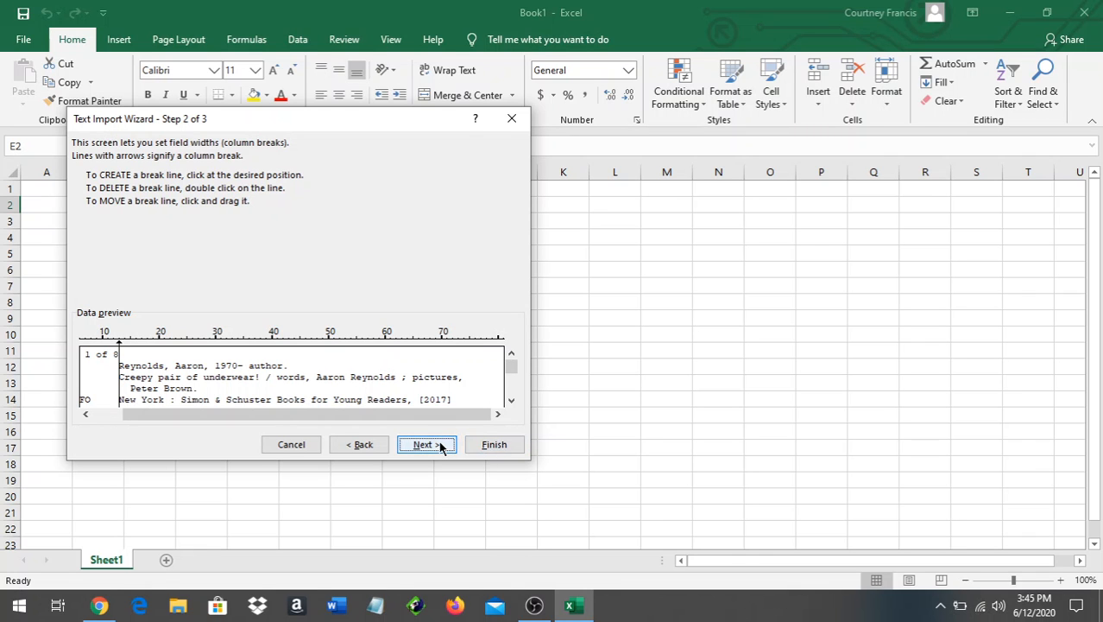
{"action": "left_click", "coordinate": [483, 445]}
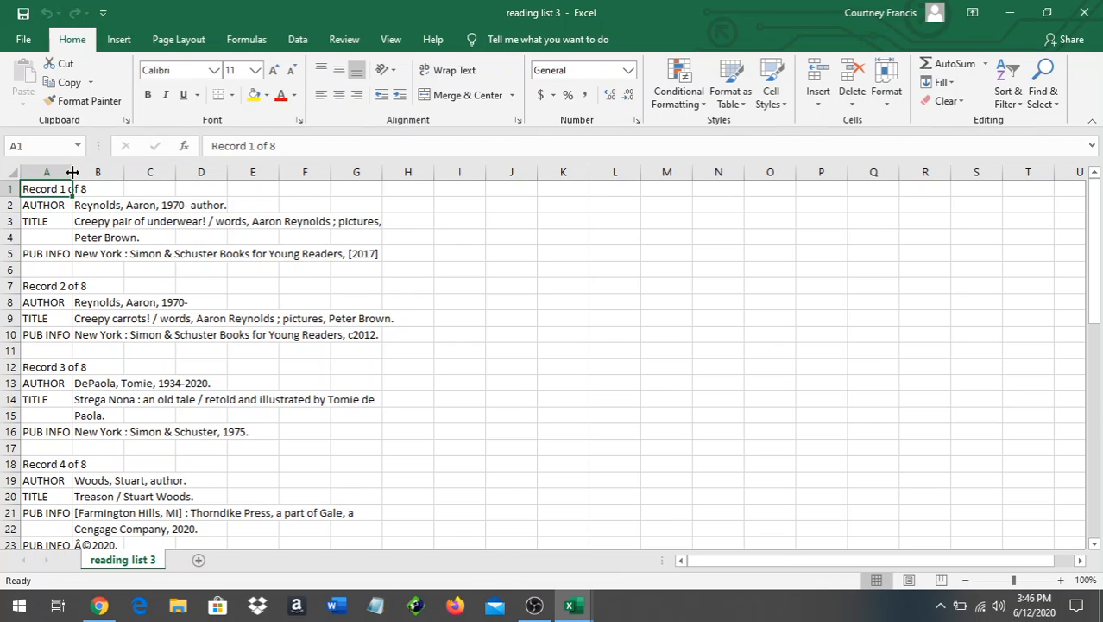
Widen columns A and B to fit the field labels and most of the record text
{"action": "left_click_drag", "start_coordinate": [73, 173], "coordinate": [102, 173]}
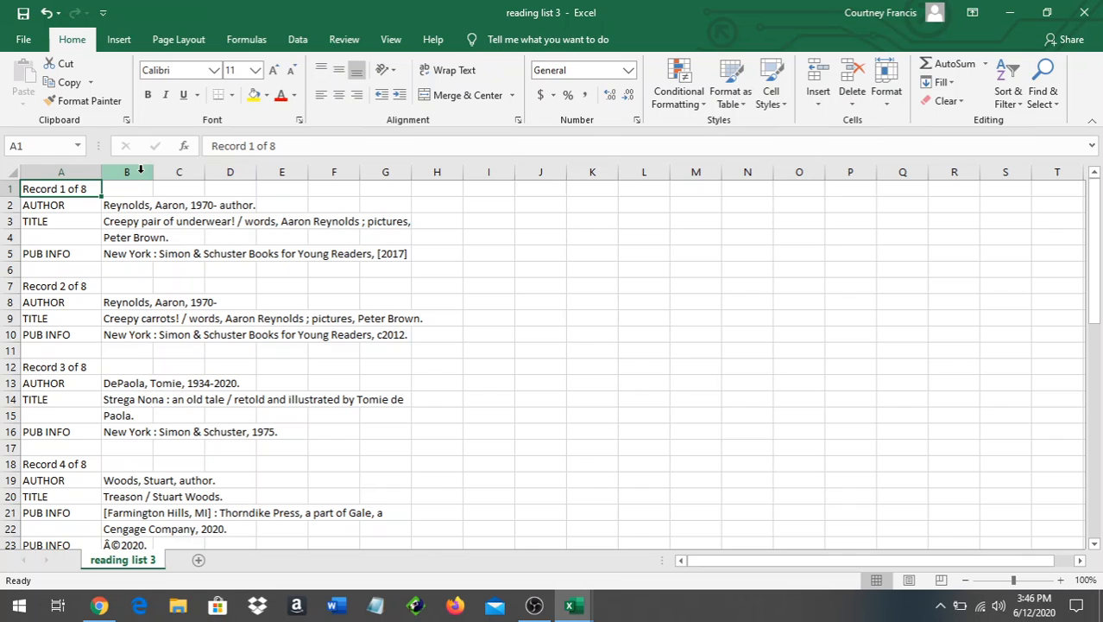
{"action": "left_click", "coordinate": [140, 170]}
{"action": "left_click_drag", "start_coordinate": [149, 172], "coordinate": [413, 176]}
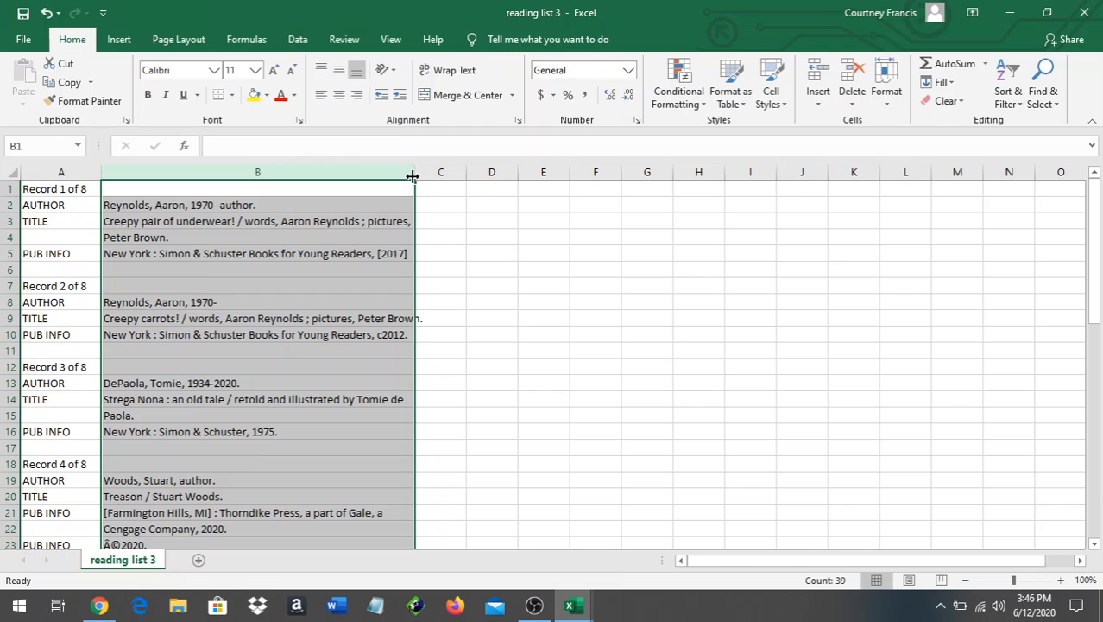
{"action": "left_click", "coordinate": [477, 268]}
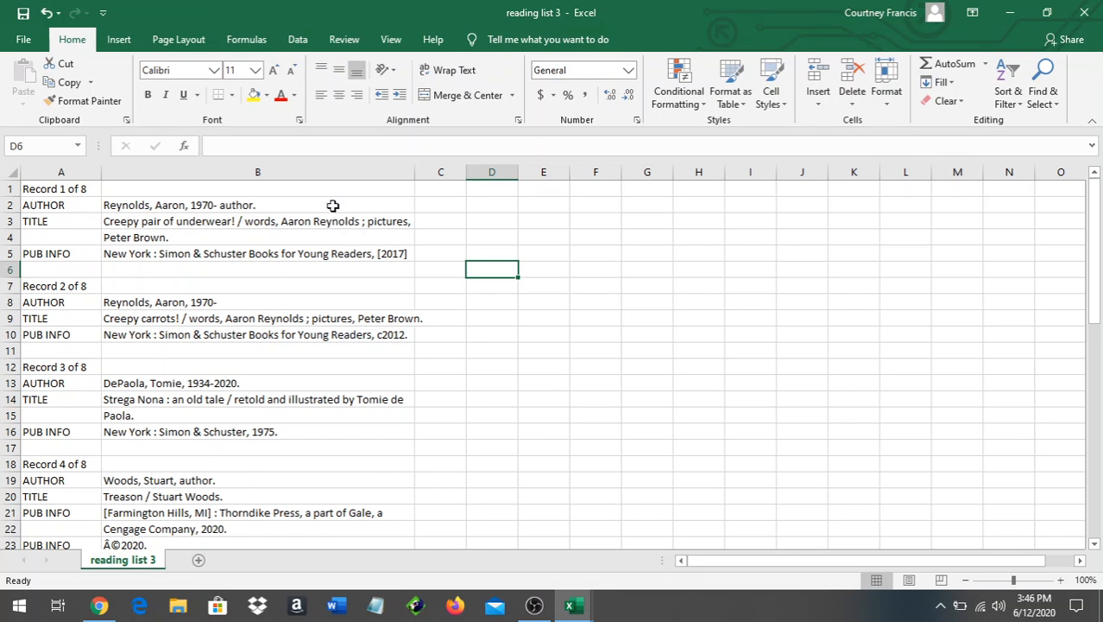
Widen column B to fit its longest record text and save the workbook, keeping the Text (Tab delimited) format
{"action": "left_click_drag", "start_coordinate": [415, 173], "coordinate": [460, 178]}
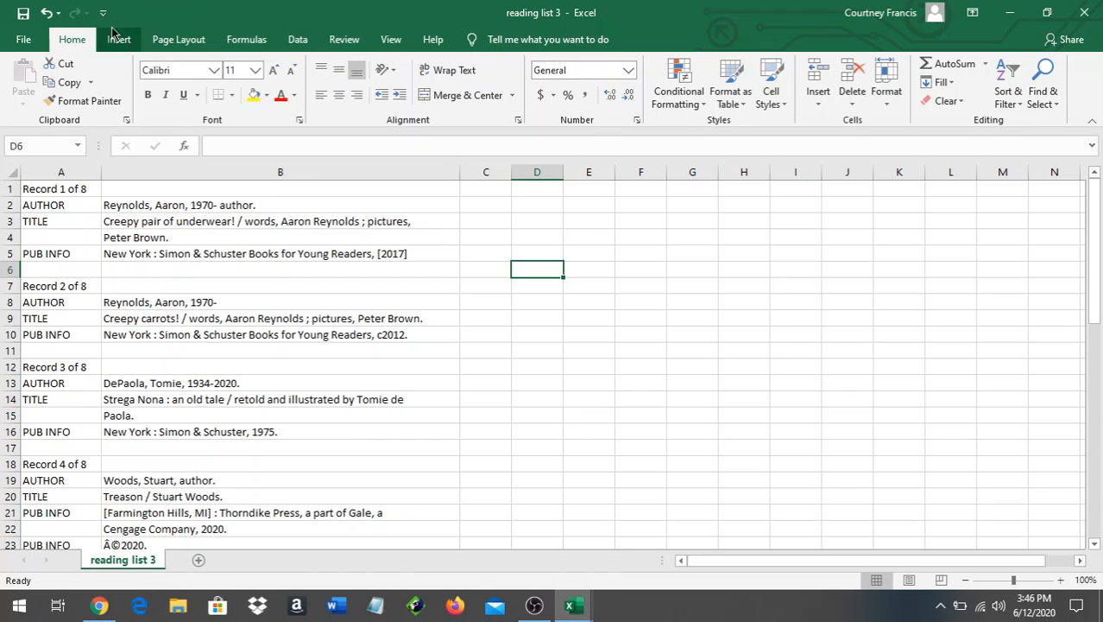
{"action": "left_click", "coordinate": [23, 39]}
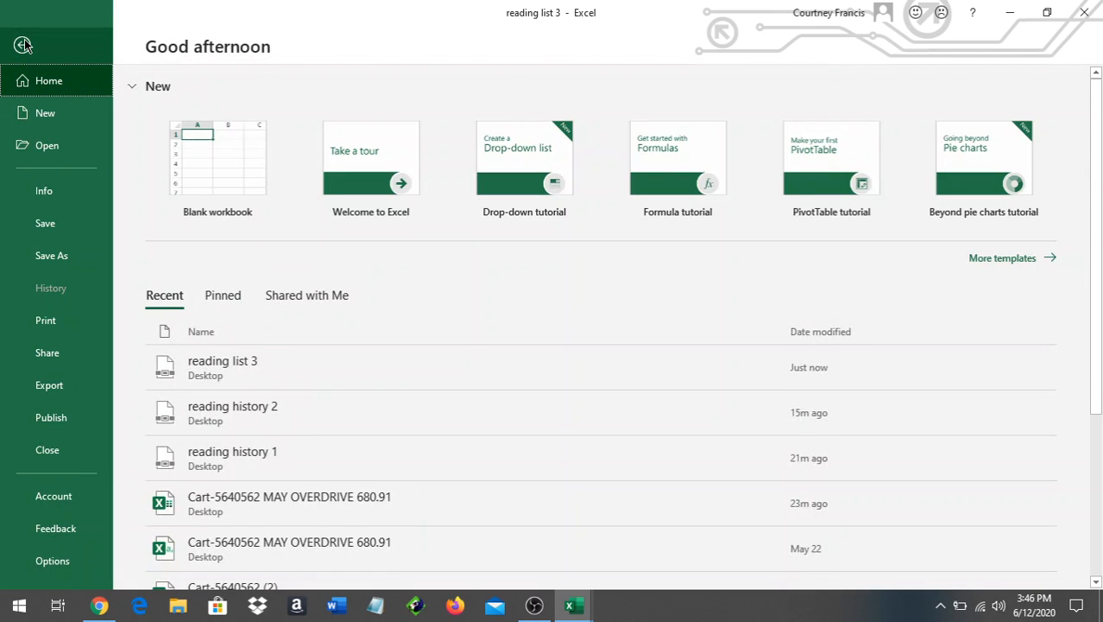
{"action": "left_click", "coordinate": [57, 226]}
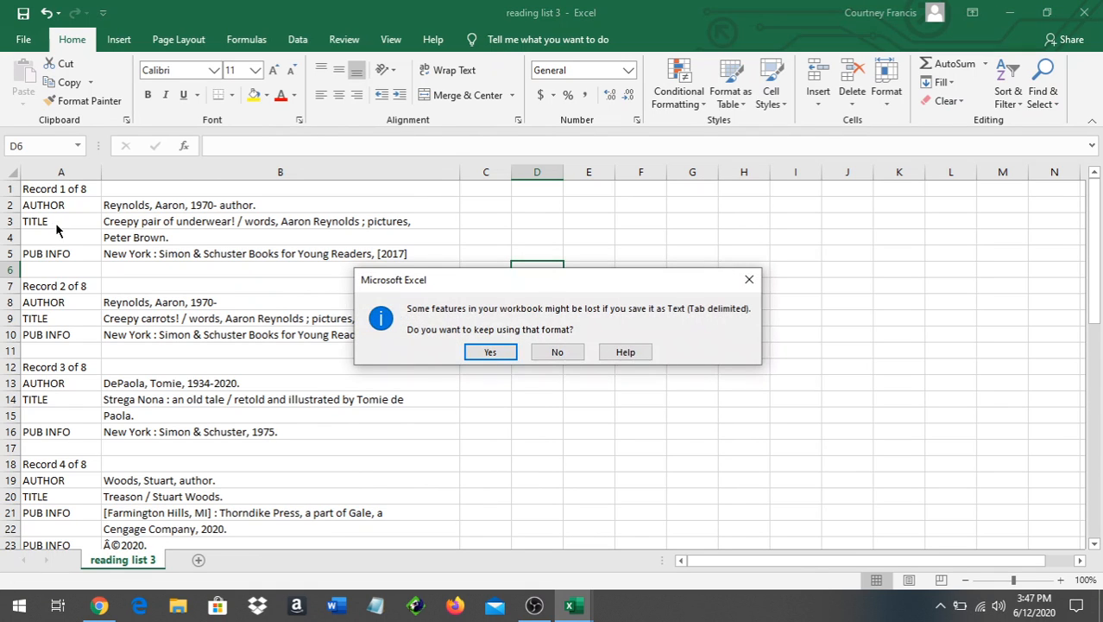
{"action": "left_click", "coordinate": [492, 352]}
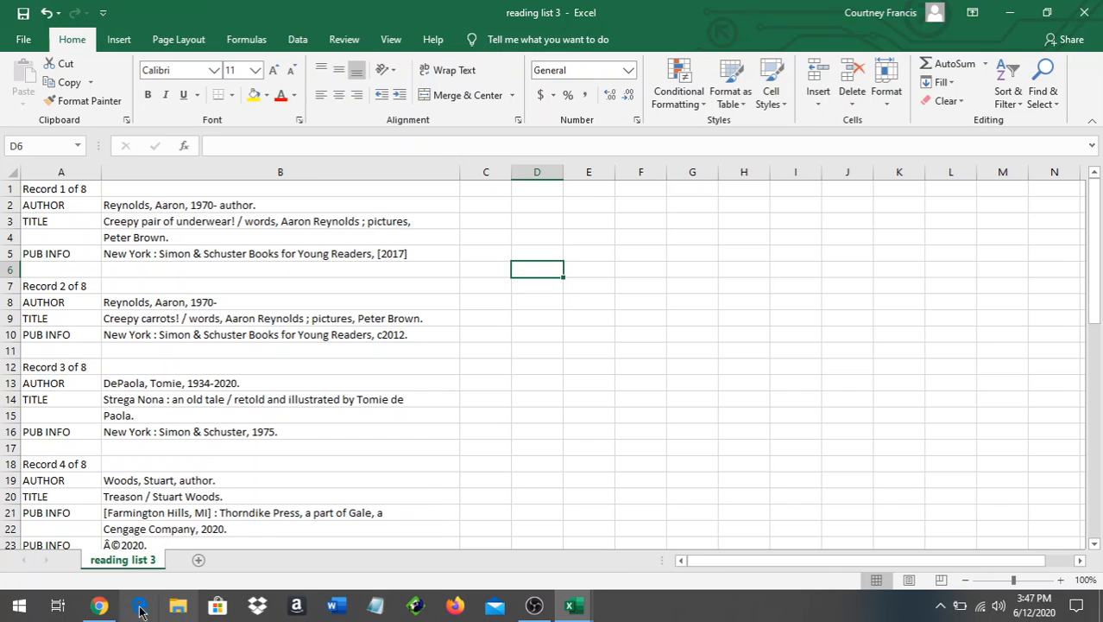
Switch to Chrome and log out of the patron account in the CLAMS catalog
{"action": "left_click", "coordinate": [99, 606]}
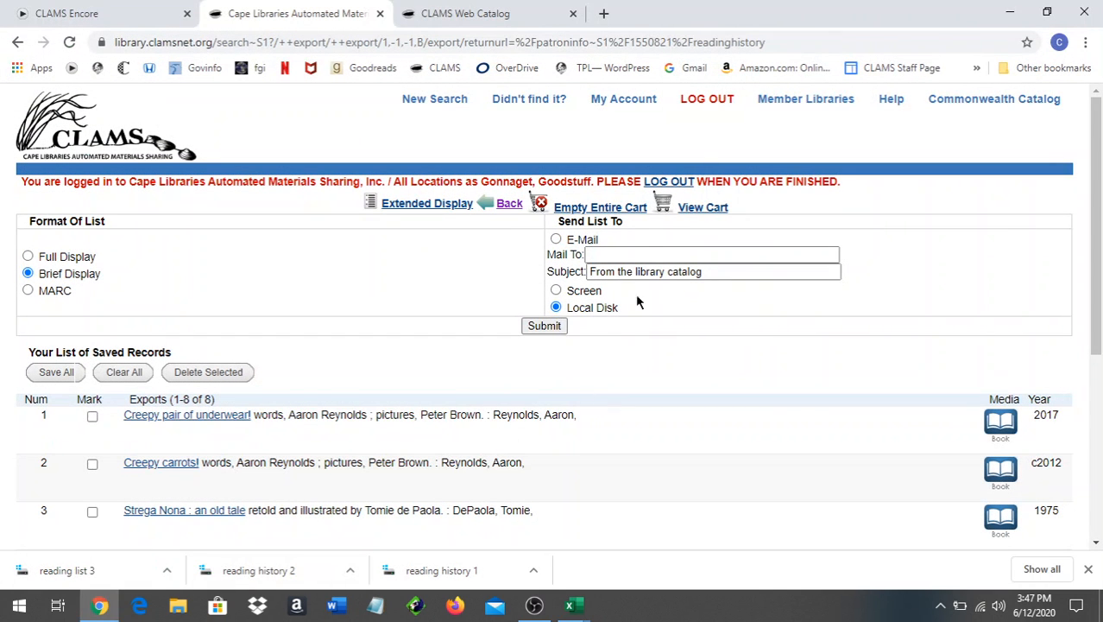
{"action": "left_click", "coordinate": [707, 101]}
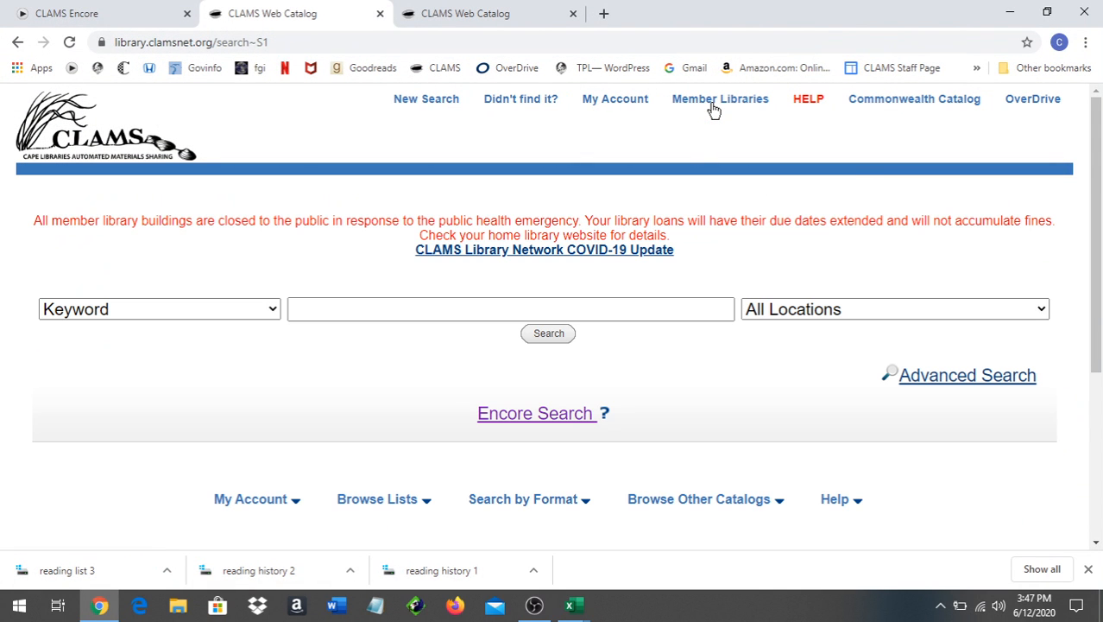